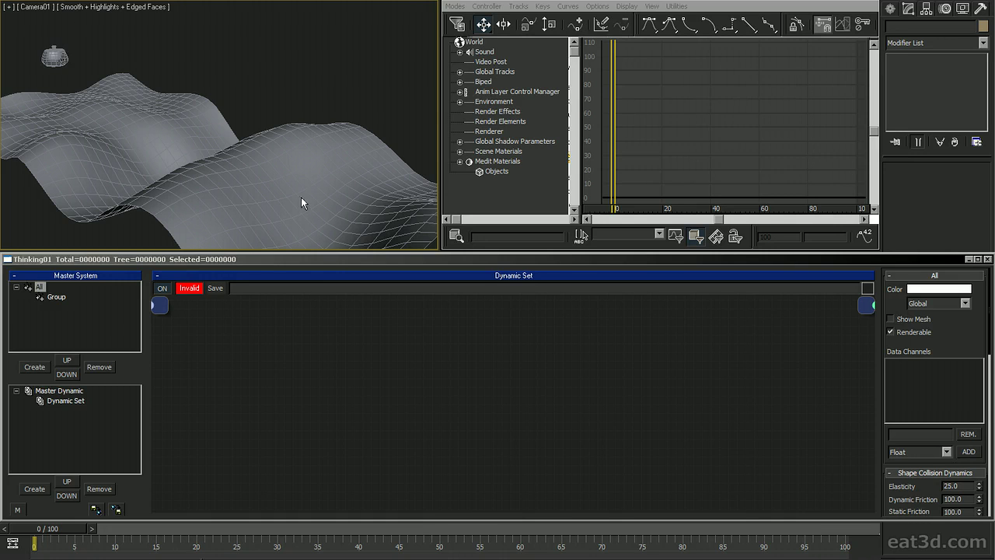
# Add a Position Born generator operator to the empty dynamic set and place it in the graph.
pyautogui.press('/')
pyautogui.click(380, 342)
pyautogui.rightClick(379, 343)
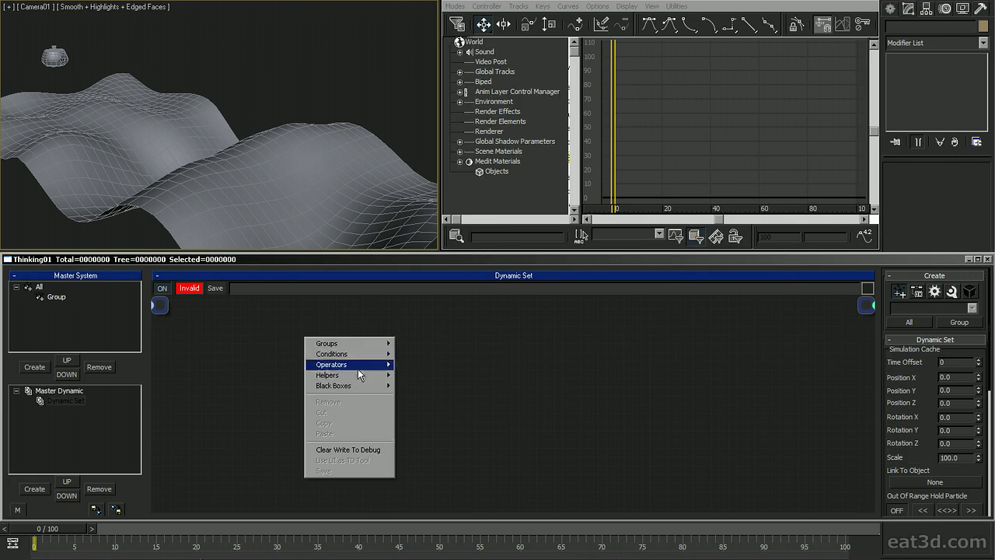
pyautogui.moveTo(357, 365)
pyautogui.moveTo(427, 387)
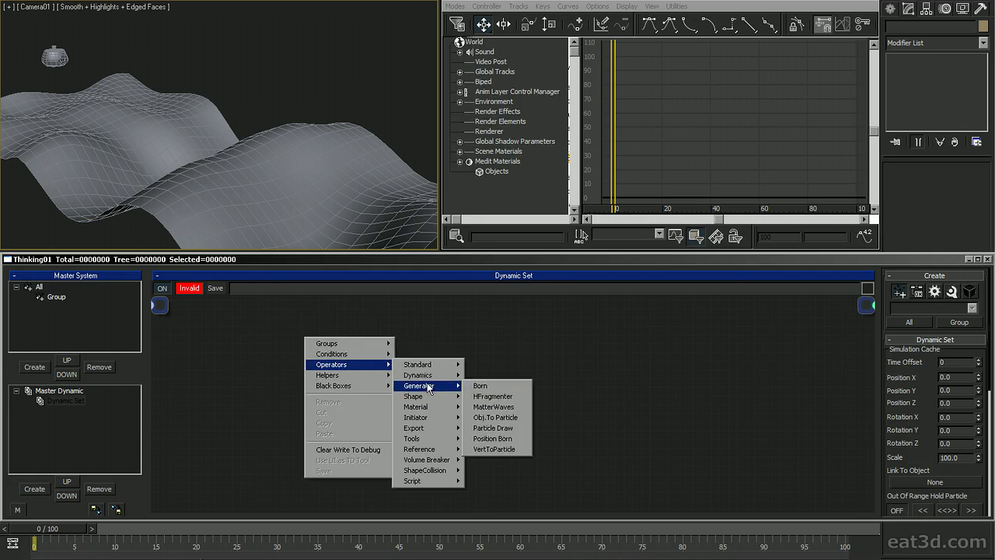
pyautogui.click(490, 440)
pyautogui.moveTo(383, 351); pyautogui.dragTo(373, 380)
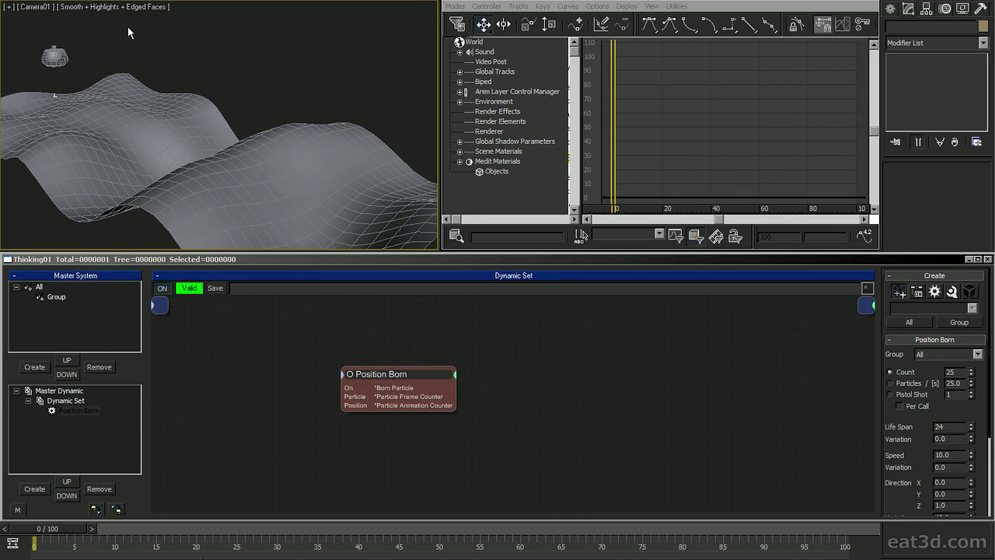
pyautogui.moveTo(57, 528); pyautogui.dragTo(34, 536)
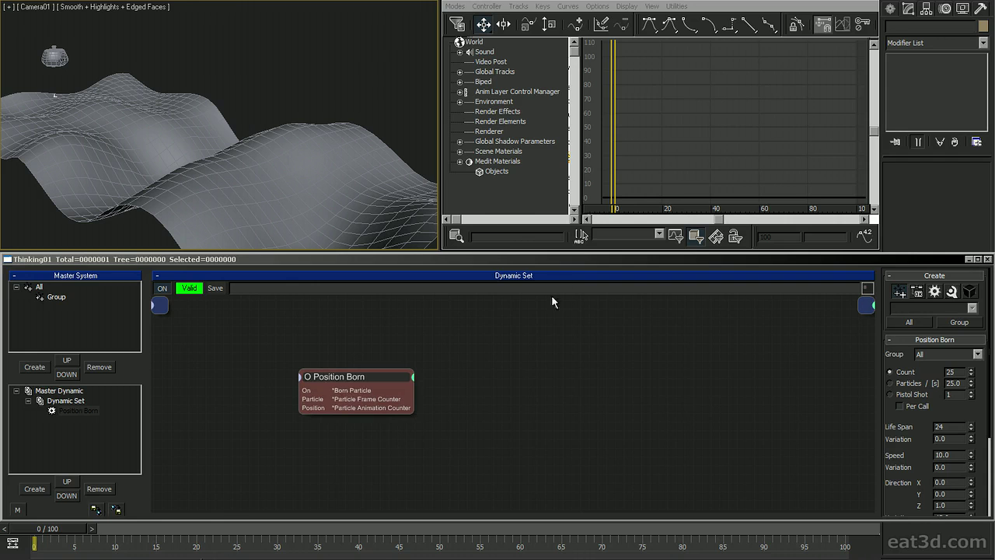
# Add a standard Node helper to the dynamic set and place it ahead of the Position Born operator.
pyautogui.rightClick(561, 384)
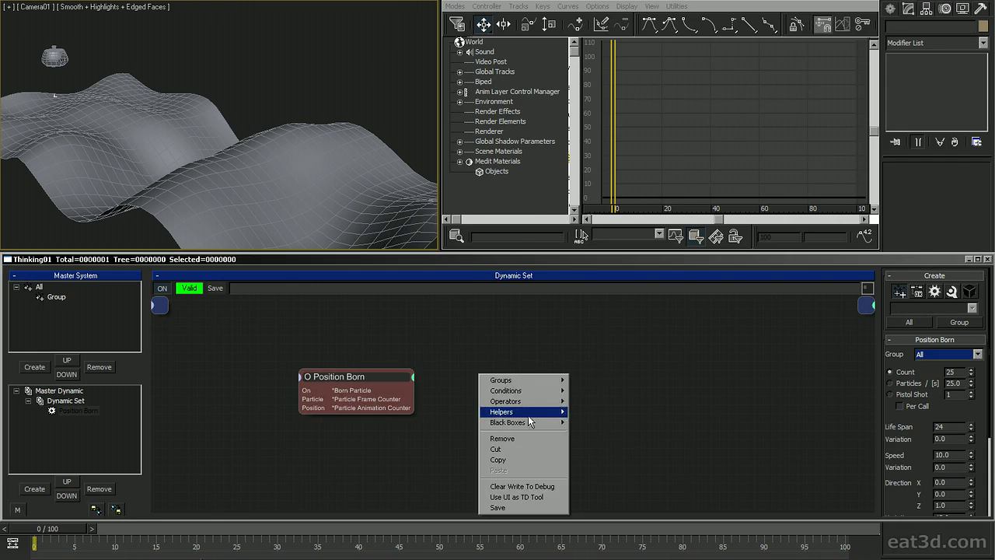
pyautogui.moveTo(531, 412)
pyautogui.moveTo(596, 412)
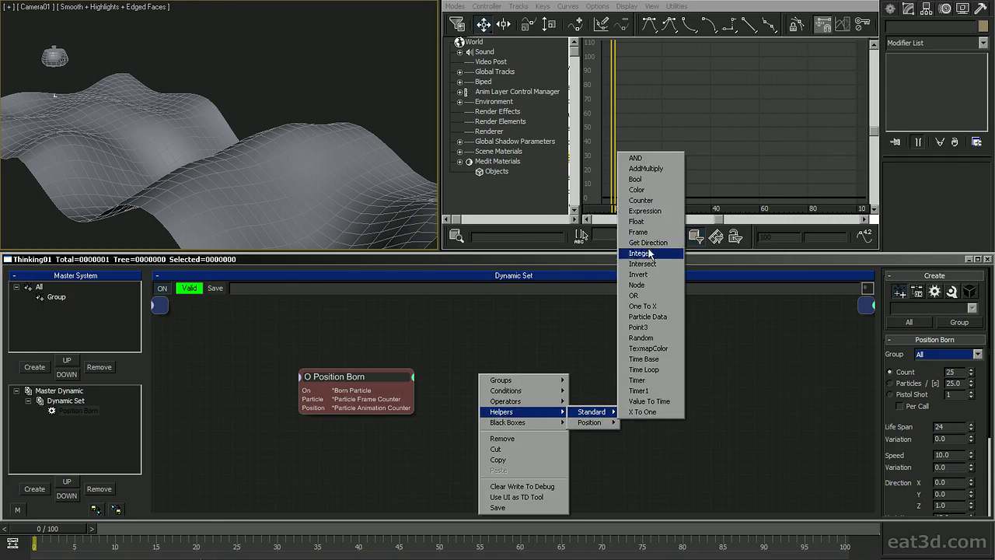
pyautogui.click(653, 285)
pyautogui.moveTo(530, 381); pyautogui.dragTo(157, 388)
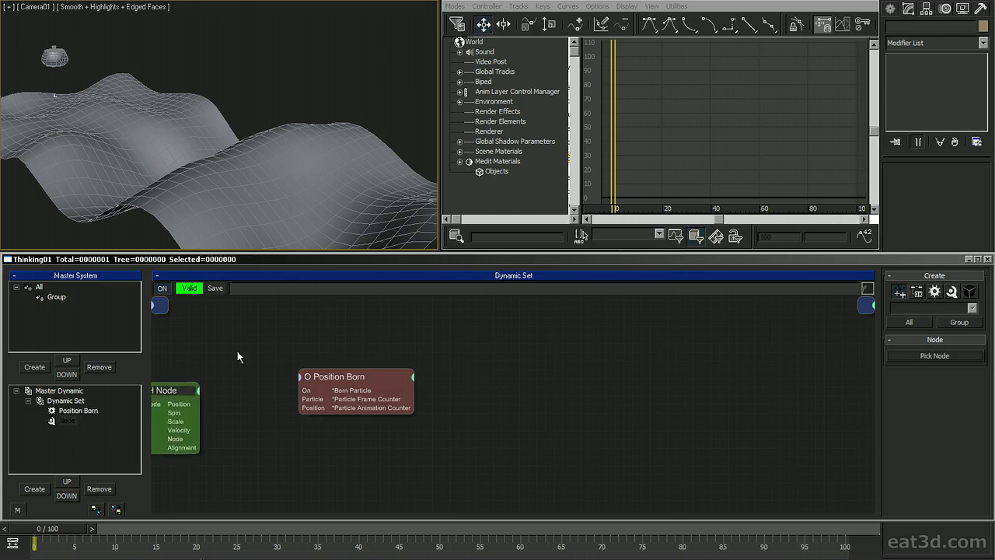
pyautogui.rightClick(374, 354)
pyautogui.moveTo(359, 391)
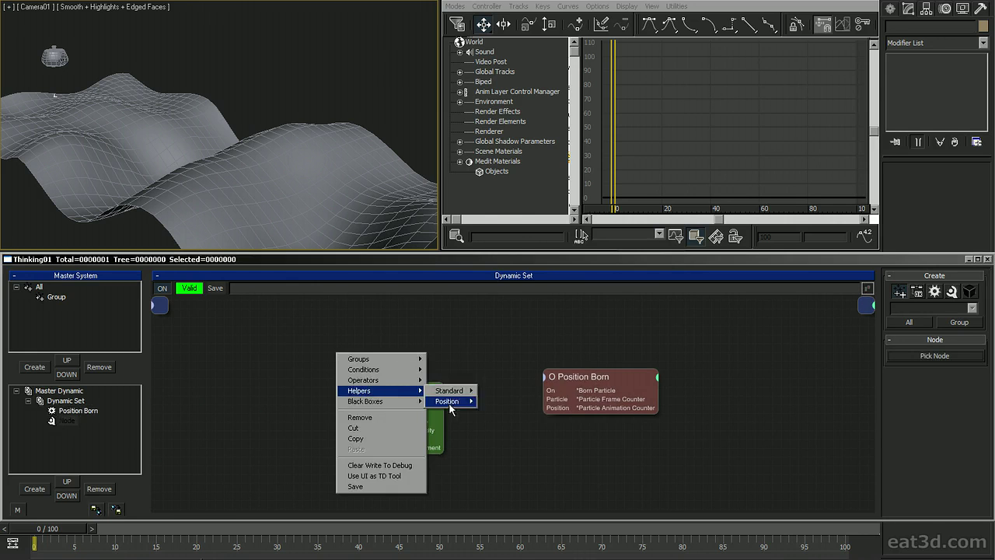
pyautogui.moveTo(451, 401)
pyautogui.click(496, 357)
# Add a Surface Pos position helper and arrange it beside the Node helper.
pyautogui.rightClick(354, 328)
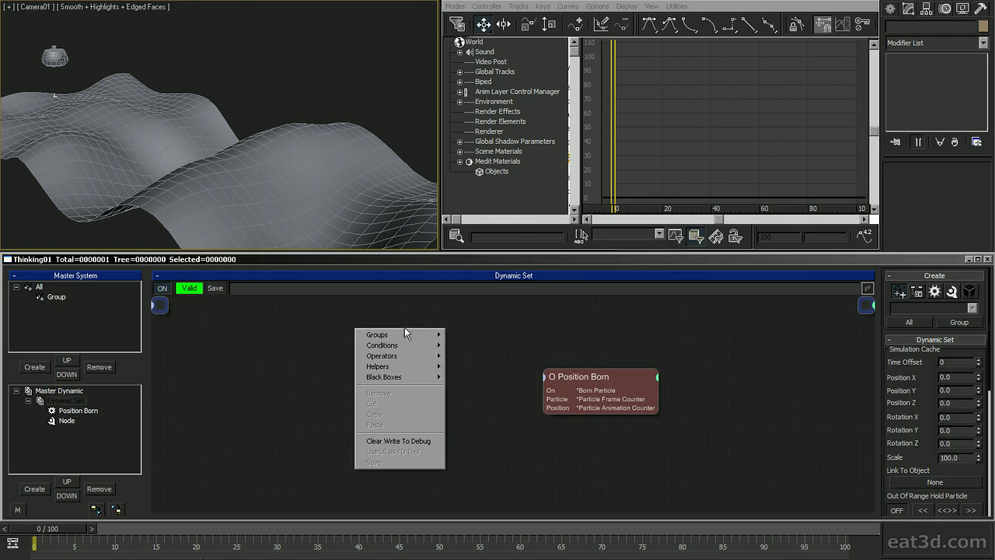
pyautogui.moveTo(407, 367)
pyautogui.moveTo(477, 380)
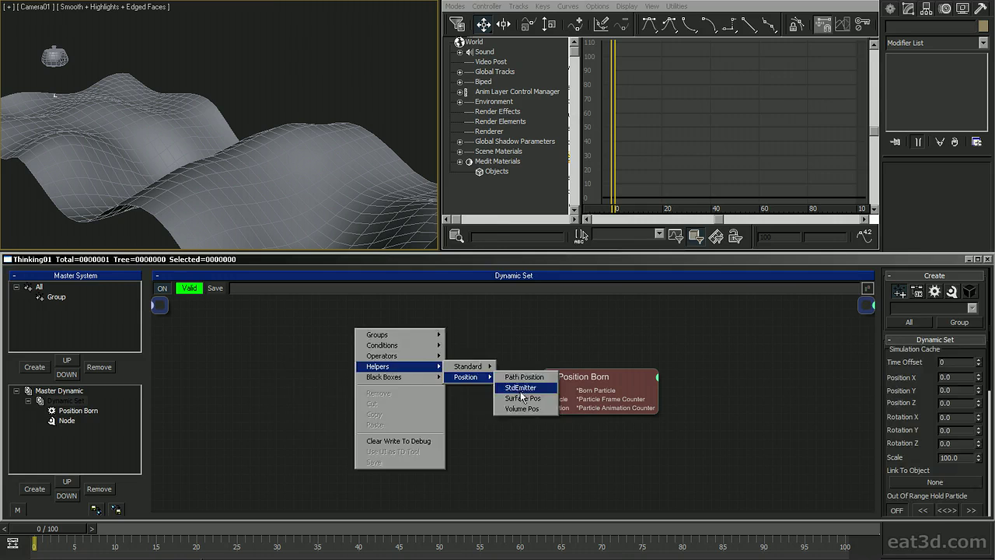
pyautogui.click(519, 398)
pyautogui.moveTo(413, 389); pyautogui.dragTo(293, 357)
pyautogui.moveTo(428, 336); pyautogui.dragTo(372, 352)
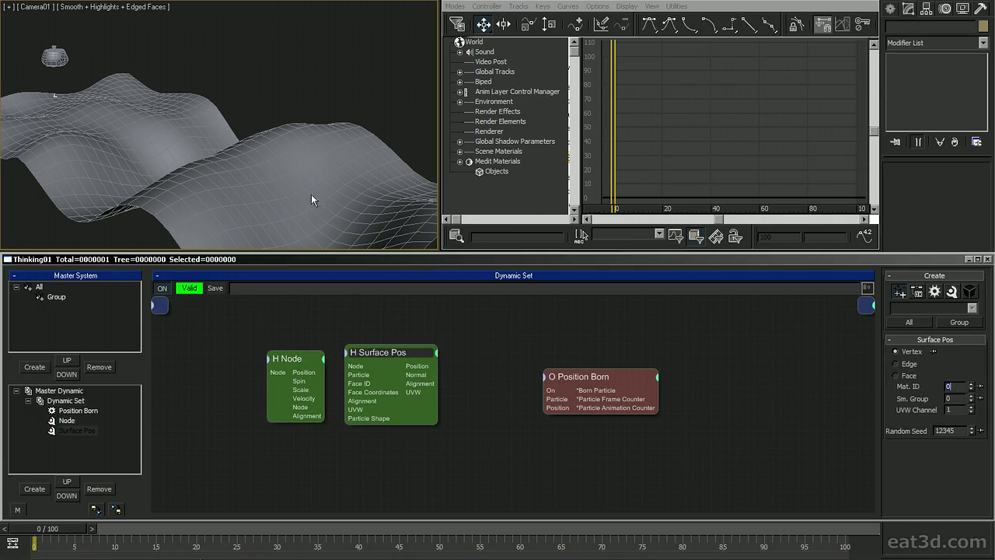
# Set the Surface Pos helper's Mat. ID to 9 so it targets those faces of the teapot.
pyautogui.click(55, 59)
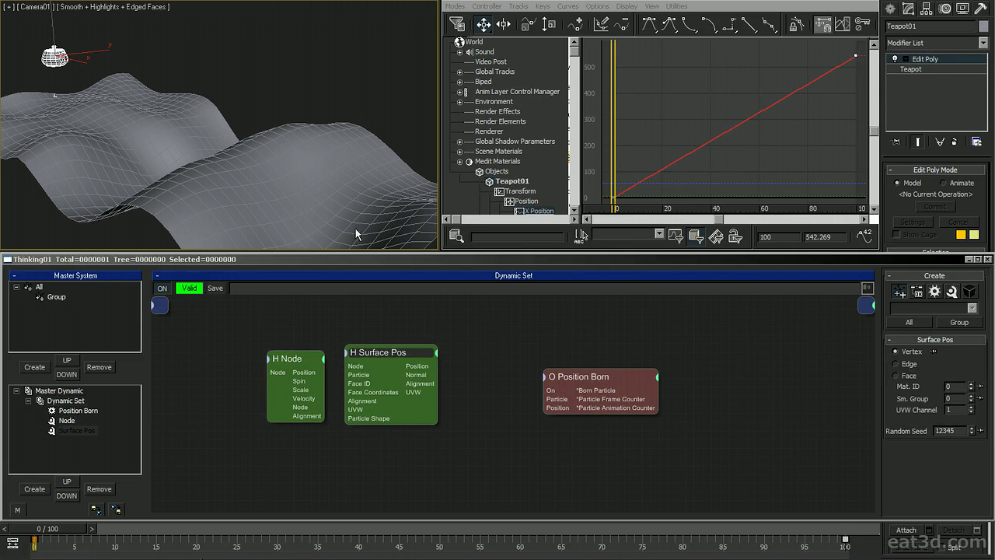
pyautogui.click(950, 387)
pyautogui.write('9')
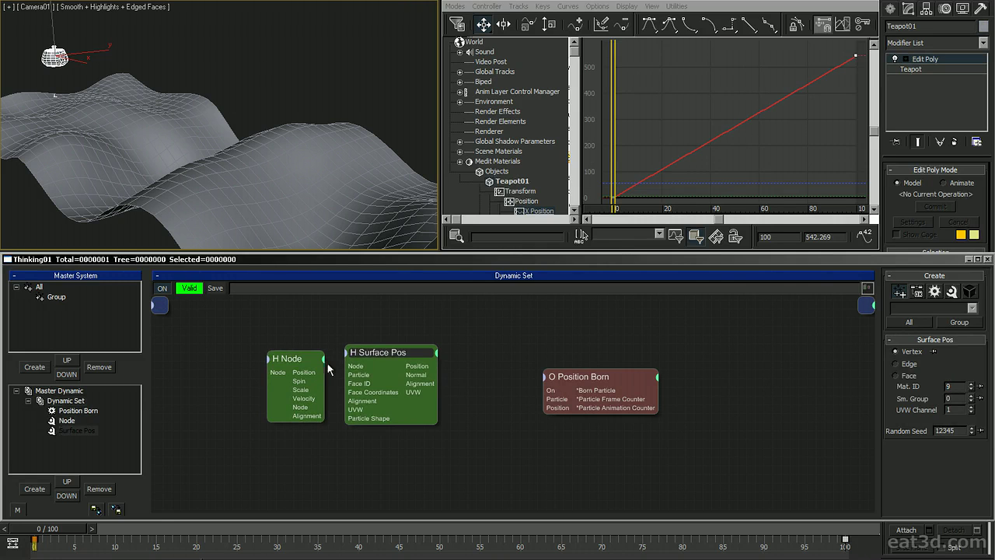
# Connect the Node helper's Node output to the Surface Pos helper's Node input and space the two helpers apart.
pyautogui.moveTo(326, 406); pyautogui.dragTo(344, 365)
pyautogui.click(301, 64)
pyautogui.moveTo(305, 358); pyautogui.dragTo(277, 352)
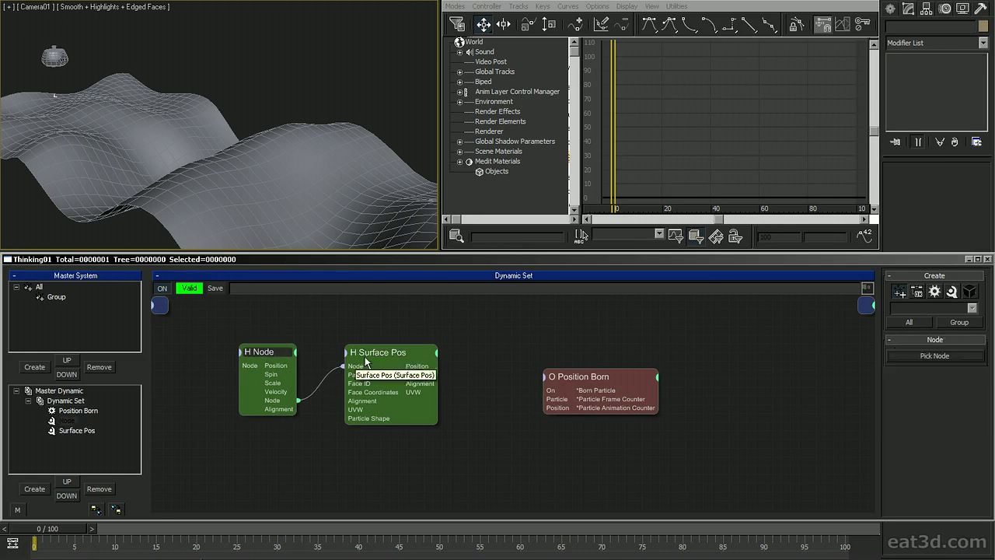
pyautogui.moveTo(364, 358); pyautogui.dragTo(354, 365)
# Try driving Position Born's Position input from the Surface Pos Position output with a Pistol Shot of 100, and disconnect that link again.
pyautogui.moveTo(419, 375); pyautogui.dragTo(555, 410)
pyautogui.click(555, 411)
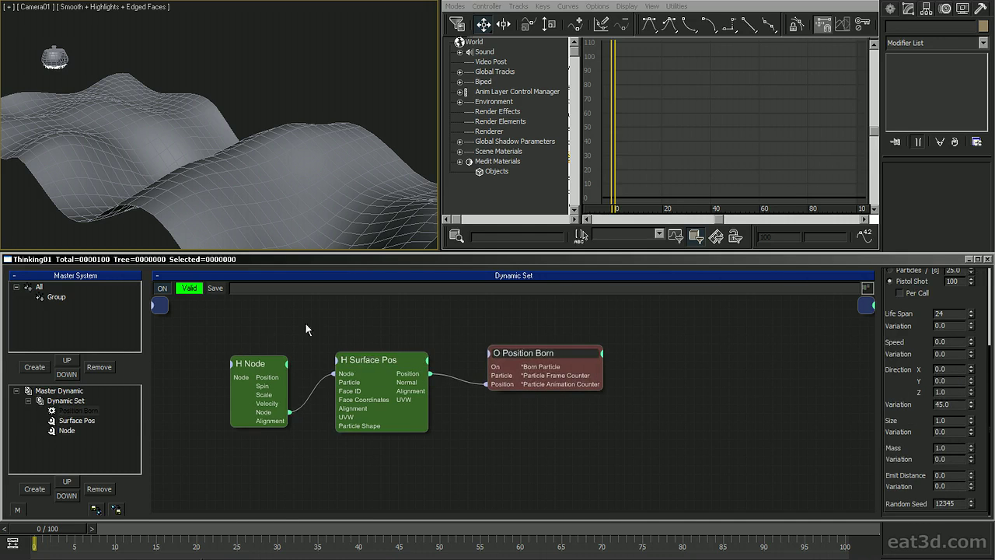
pyautogui.moveTo(518, 355); pyautogui.dragTo(522, 362)
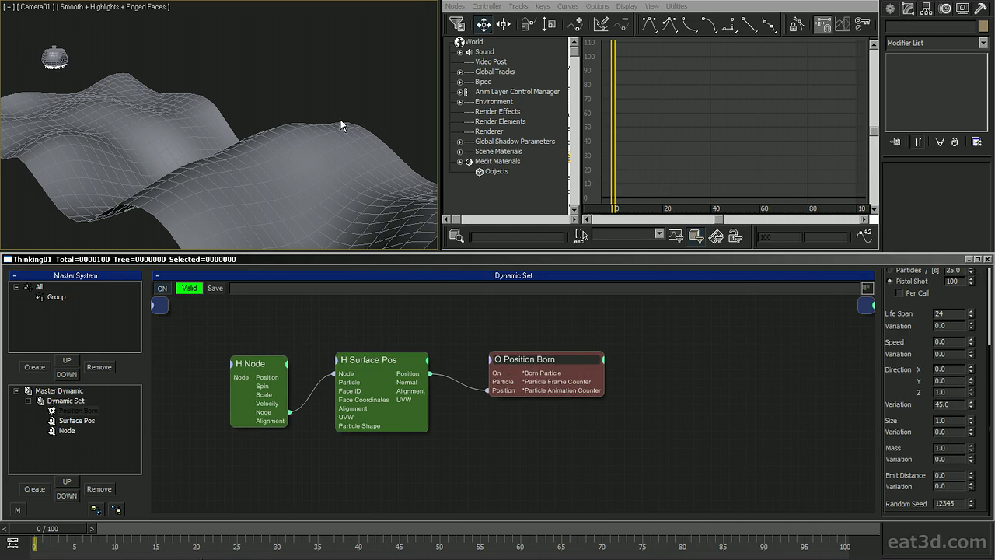
pyautogui.moveTo(42, 528)
pyautogui.mouseDown()
pyautogui.moveTo(170, 527)
pyautogui.moveTo(35, 528)
pyautogui.mouseUp()
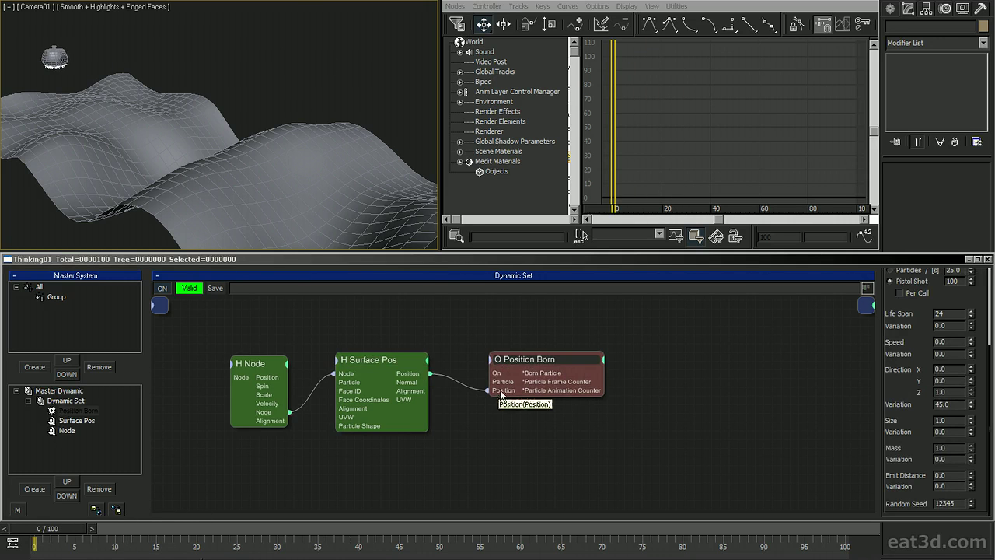
pyautogui.moveTo(488, 391); pyautogui.dragTo(458, 354)
# Move the Node and Surface Pos helpers past Position Born and connect its born-particle output to the Surface Pos Particle input.
pyautogui.moveTo(191, 339); pyautogui.dragTo(443, 458)
pyautogui.moveTo(369, 373); pyautogui.dragTo(746, 425)
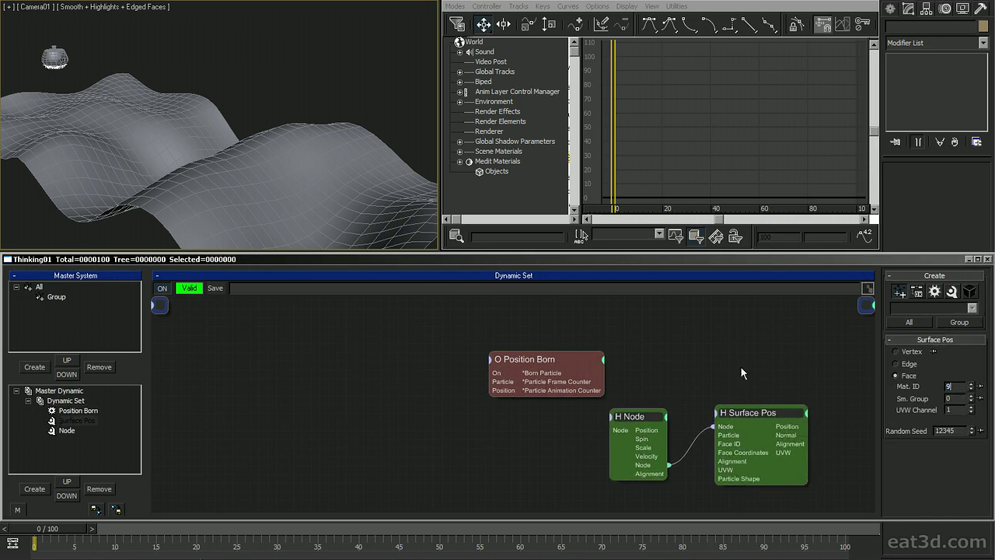
pyautogui.moveTo(741, 367); pyautogui.dragTo(575, 346, button='middle')
pyautogui.moveTo(440, 359); pyautogui.dragTo(568, 424)
# Add a standard Position operator, feeding its Particle input from Position Born and its Position input from Surface Pos.
pyautogui.rightClick(614, 329)
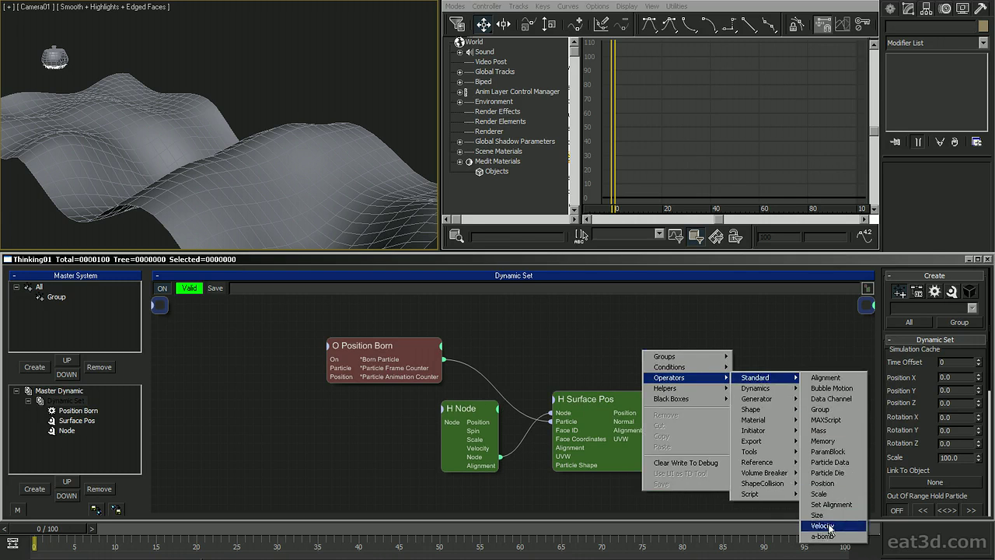
pyautogui.click(828, 483)
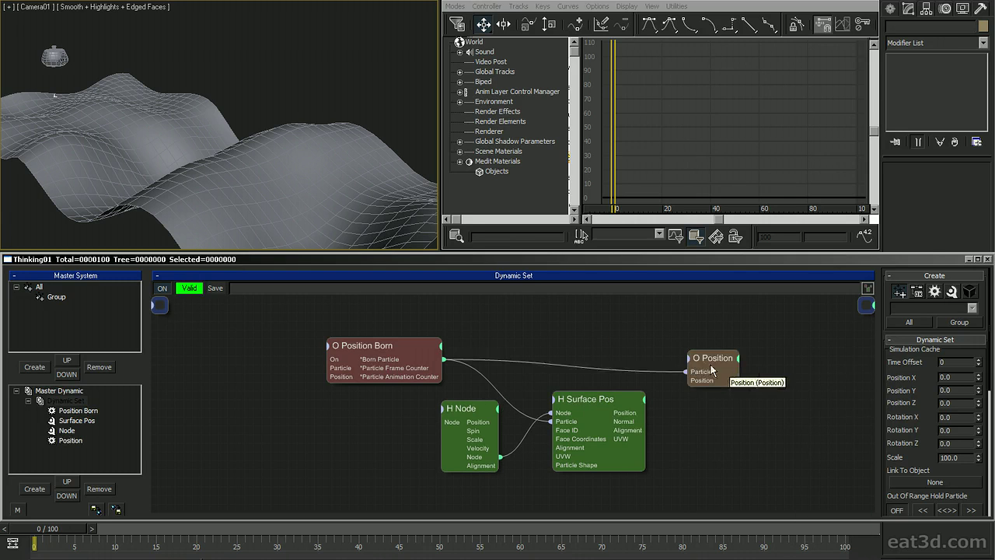
pyautogui.moveTo(709, 360); pyautogui.dragTo(646, 412)
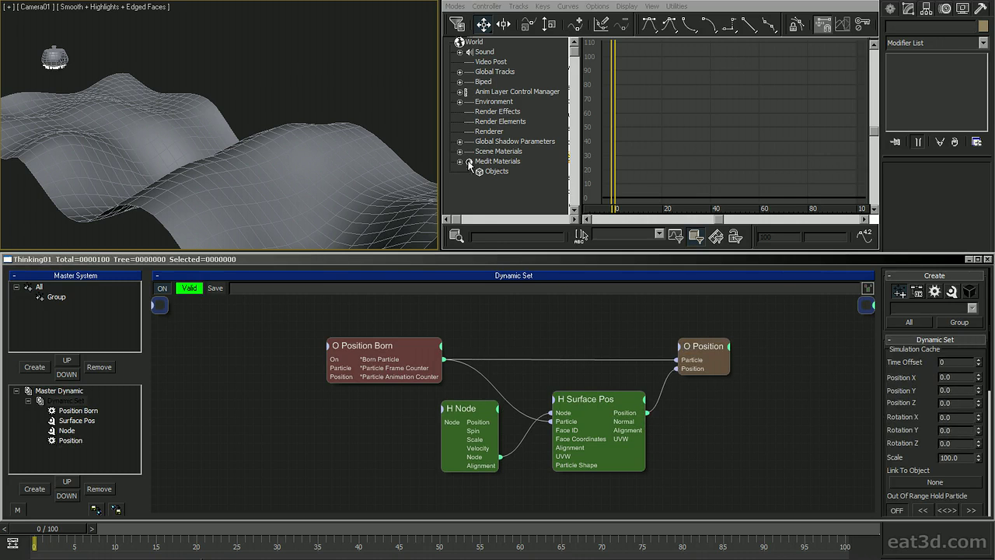
# Set Position Born to emit 25 particles per second and preview the emission in wireframe up to frame 73.
pyautogui.click(403, 351)
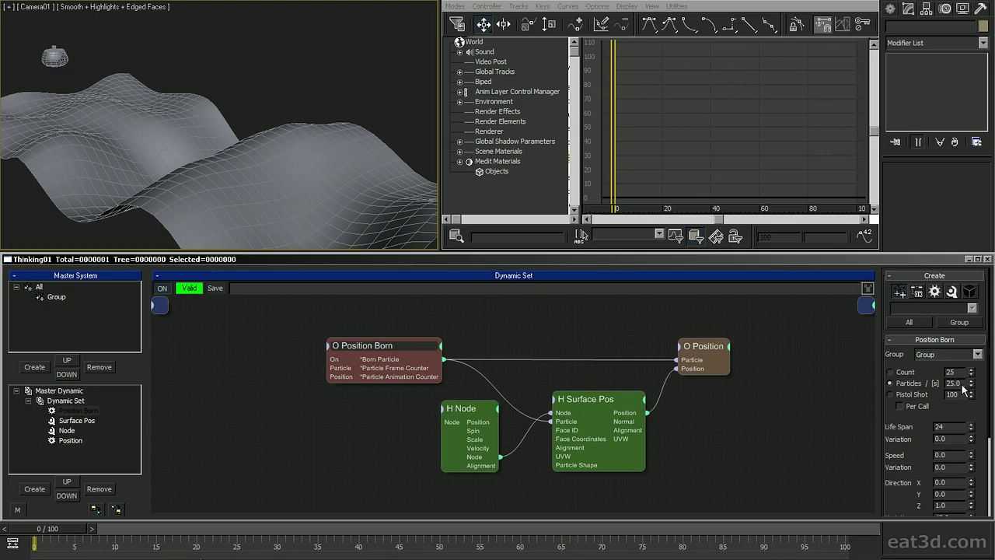
pyautogui.middleClick(339, 132)
pyautogui.press('F3')
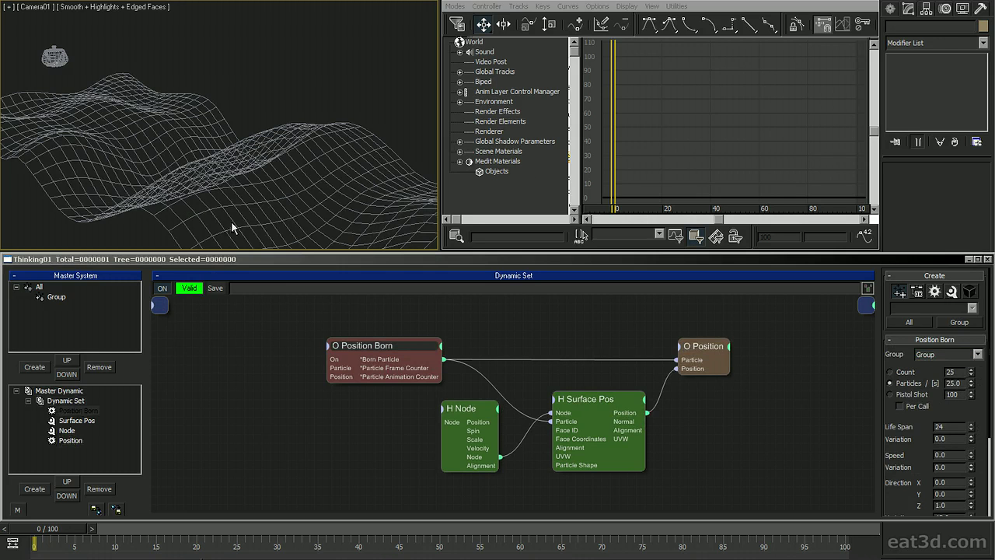
pyautogui.moveTo(68, 534); pyautogui.dragTo(612, 535)
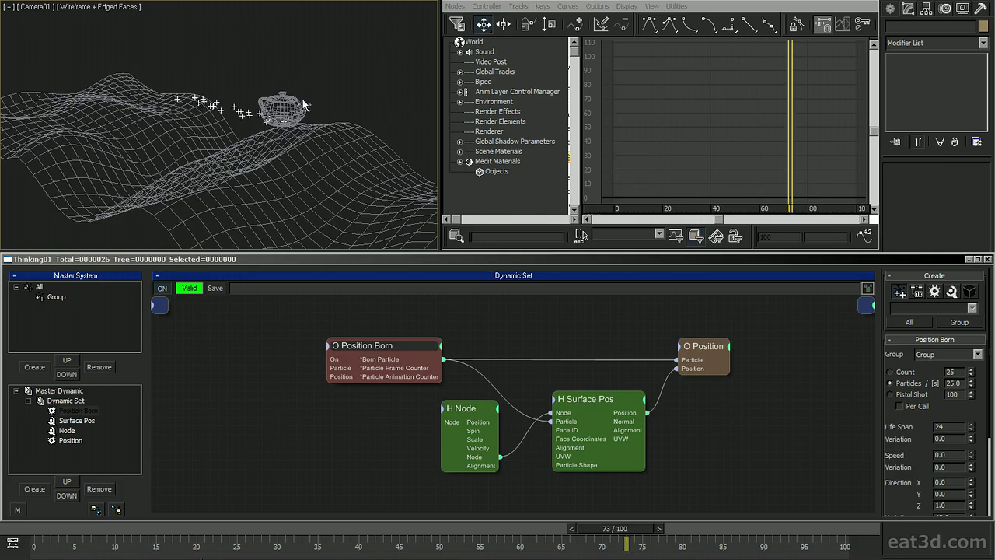
pyautogui.press('Home')
pyautogui.press('F3')
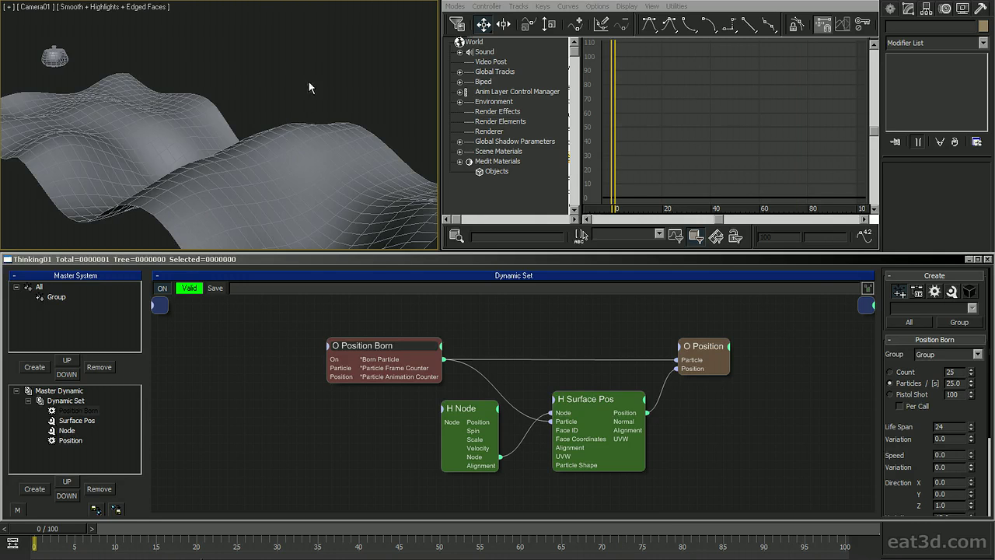
pyautogui.press('F3')
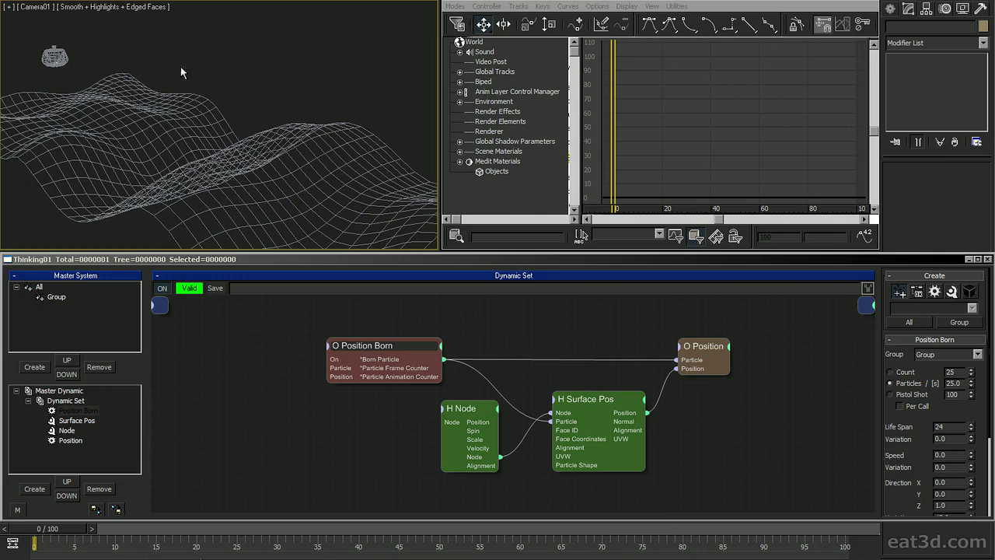
pyautogui.press('F3')
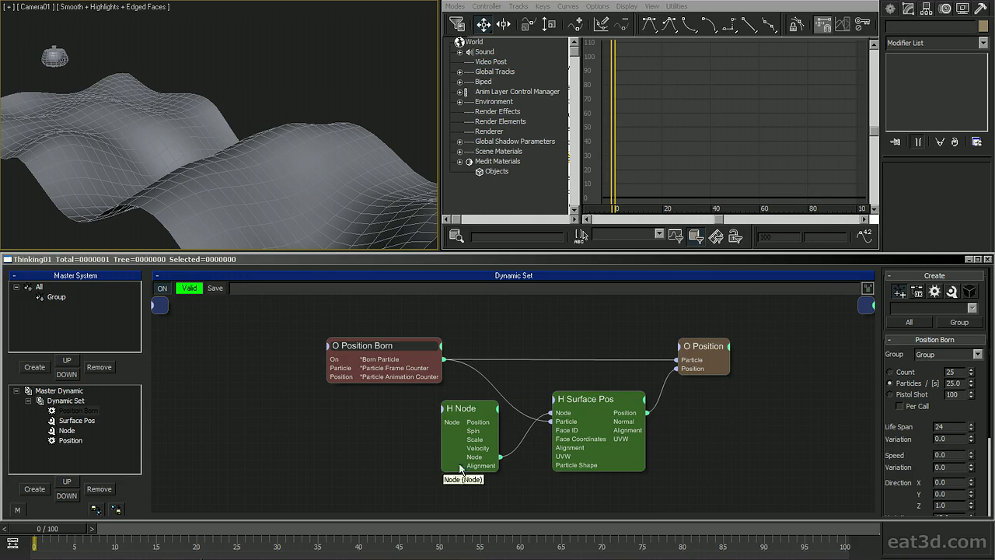
# Cut the Node, Surface Pos and Position nodes from the dynamic set, leaving only Position Born in the graph.
pyautogui.moveTo(445, 369); pyautogui.dragTo(404, 363)
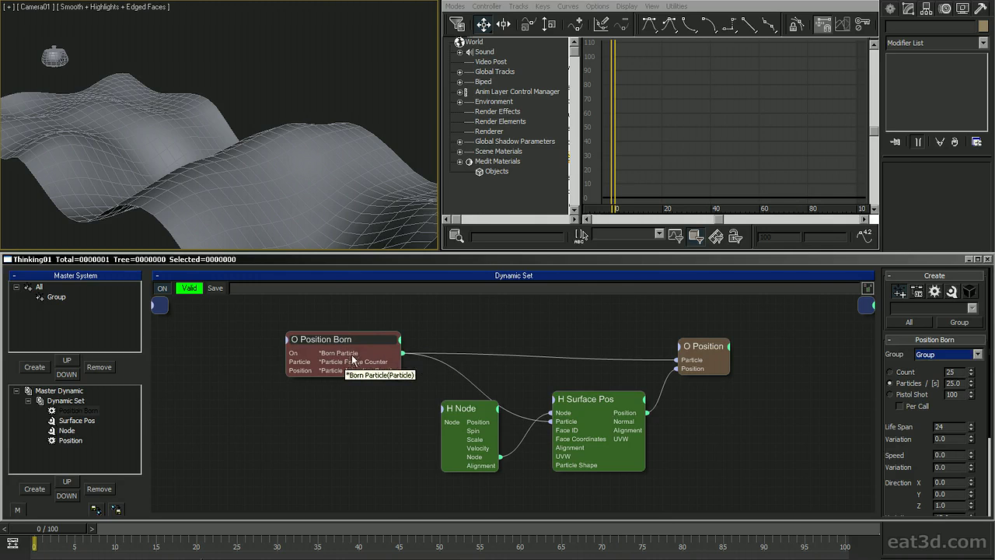
pyautogui.moveTo(465, 490); pyautogui.dragTo(763, 314)
pyautogui.rightClick(535, 334)
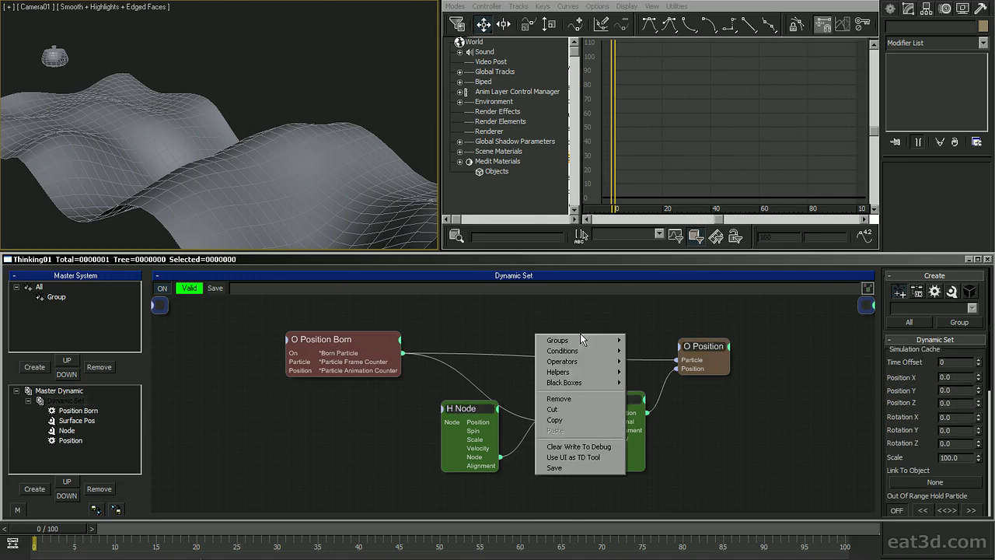
pyautogui.click(552, 409)
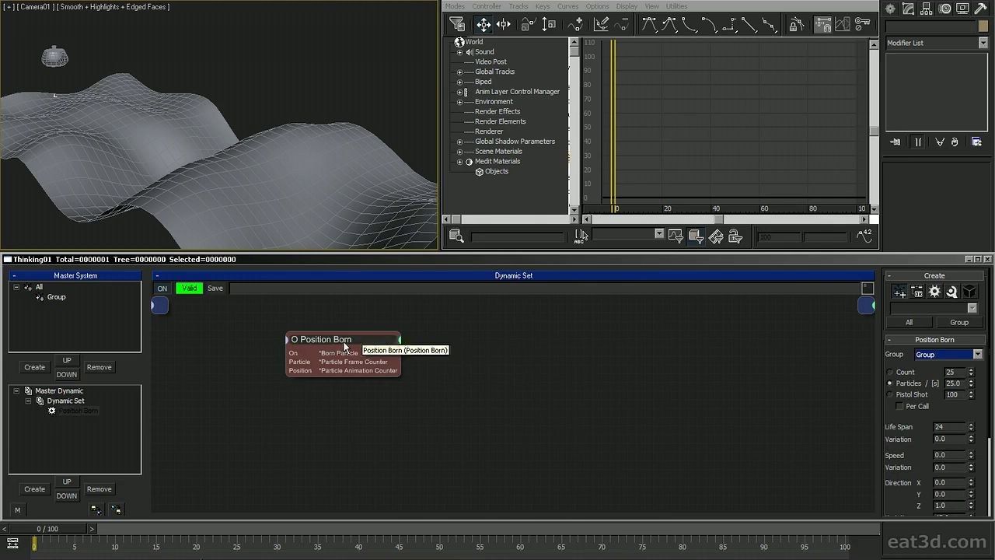
pyautogui.moveTo(345, 348); pyautogui.dragTo(386, 349)
# Rename the dynamic set containing Position Born as Generate.
pyautogui.click(50, 393)
pyautogui.doubleClick(73, 399)
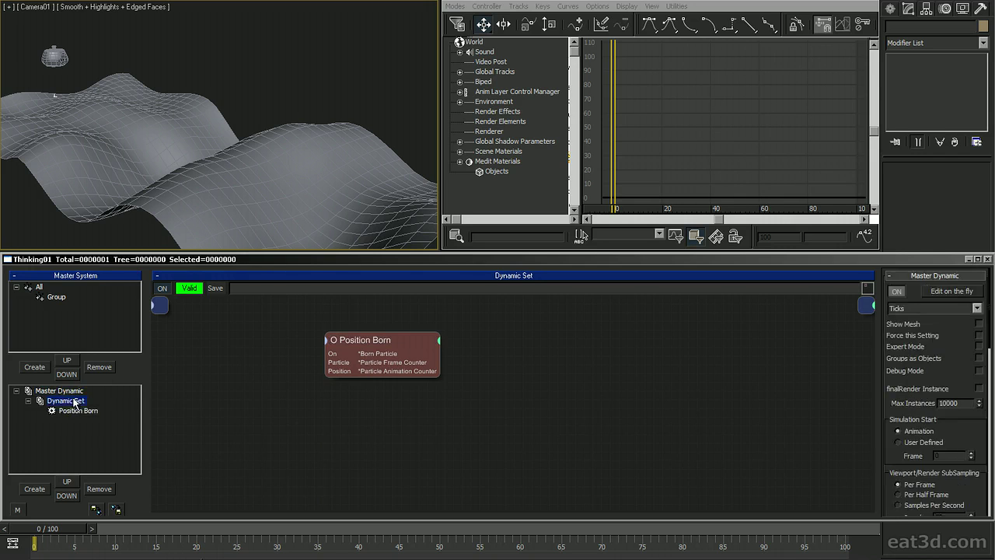
pyautogui.write('Generate')
pyautogui.press('Return')
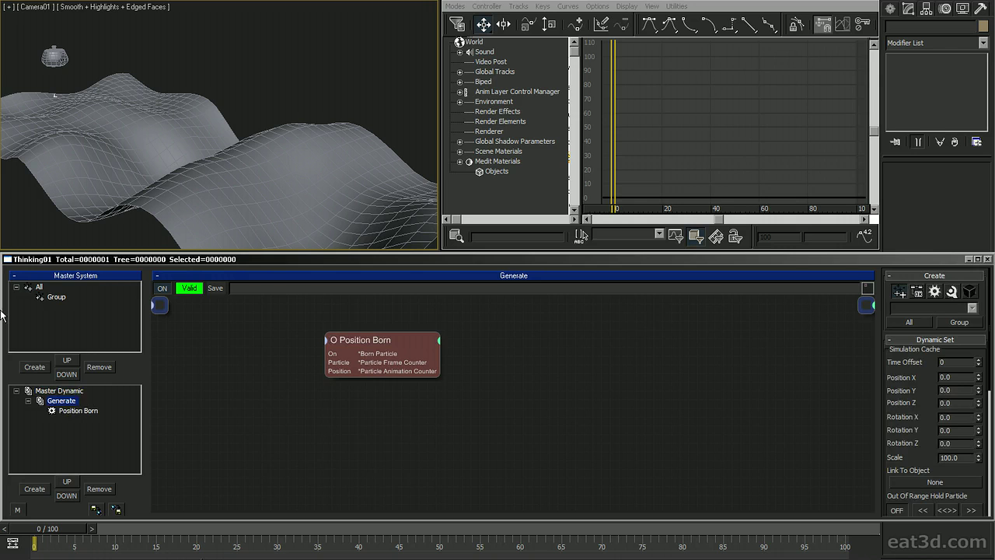
# Create a new dynamic set named Position under Master Dynamic and paste the cut nodes into it.
pyautogui.click(73, 391)
pyautogui.click(34, 488)
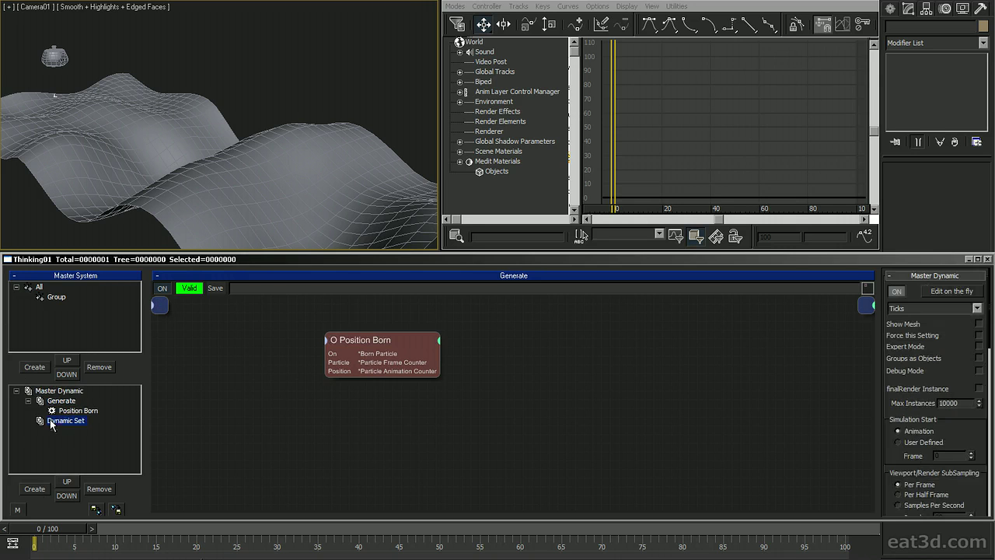
pyautogui.click(52, 421)
pyautogui.write('P')
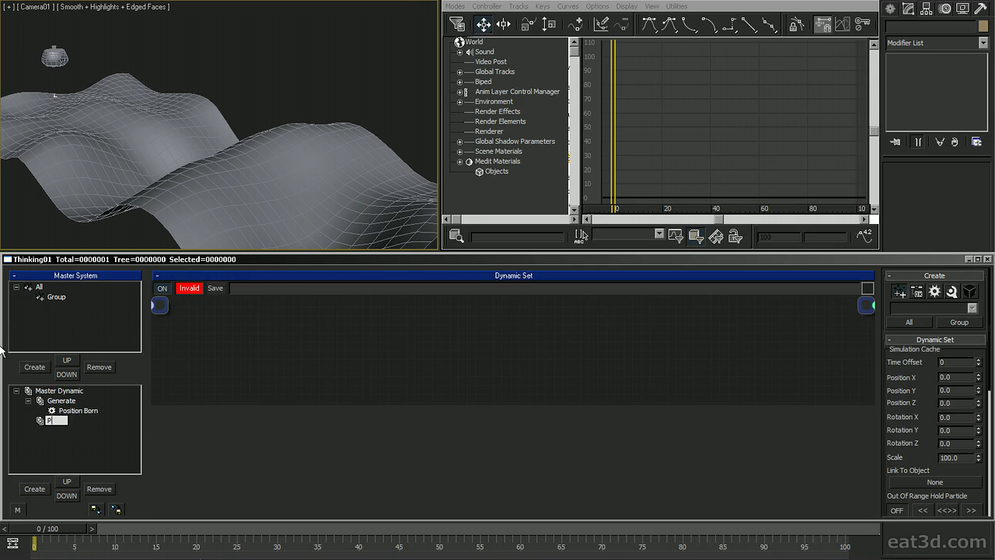
pyautogui.write('osition')
pyautogui.press('Return')
pyautogui.rightClick(249, 338)
pyautogui.click(249, 430)
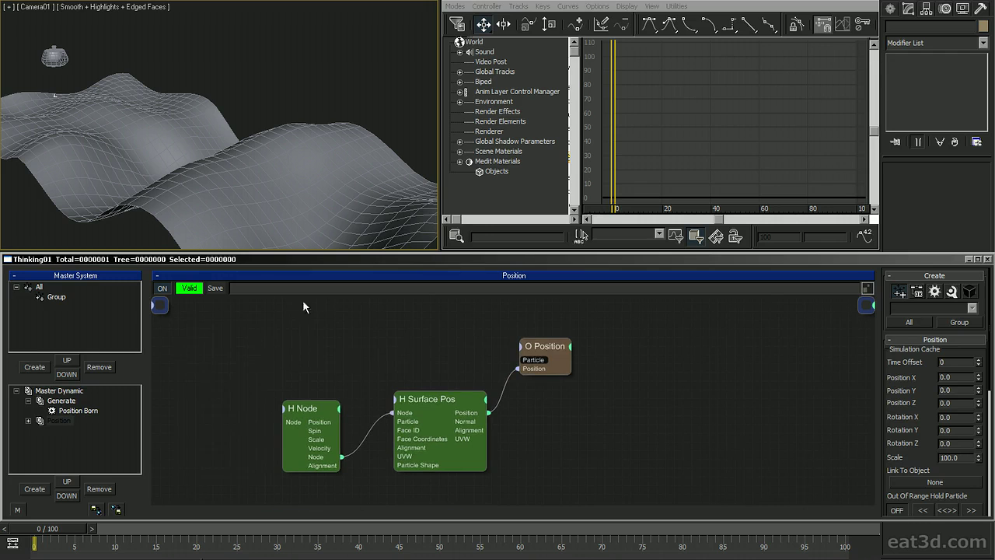
# Add a Group node to the Position set and connect its Particle output to Surface Pos and Position.
pyautogui.rightClick(223, 341)
pyautogui.moveTo(224, 346)
pyautogui.click(284, 359)
pyautogui.moveTo(269, 363); pyautogui.dragTo(393, 421)
pyautogui.click(337, 374)
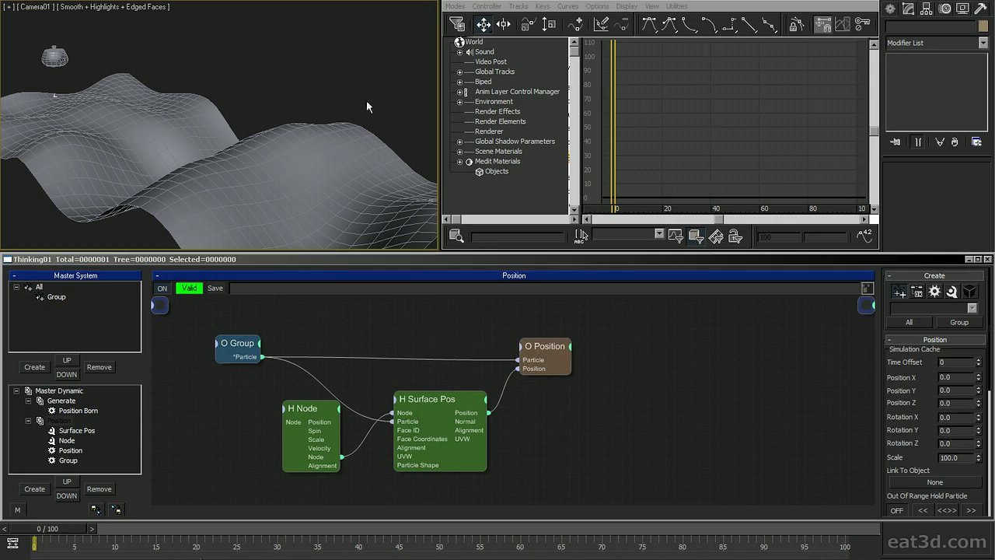
# In the Generate set, switch Position Born to a Pistol Shot of 100 with a Life Span of 999.
pyautogui.click(63, 400)
pyautogui.click(382, 354)
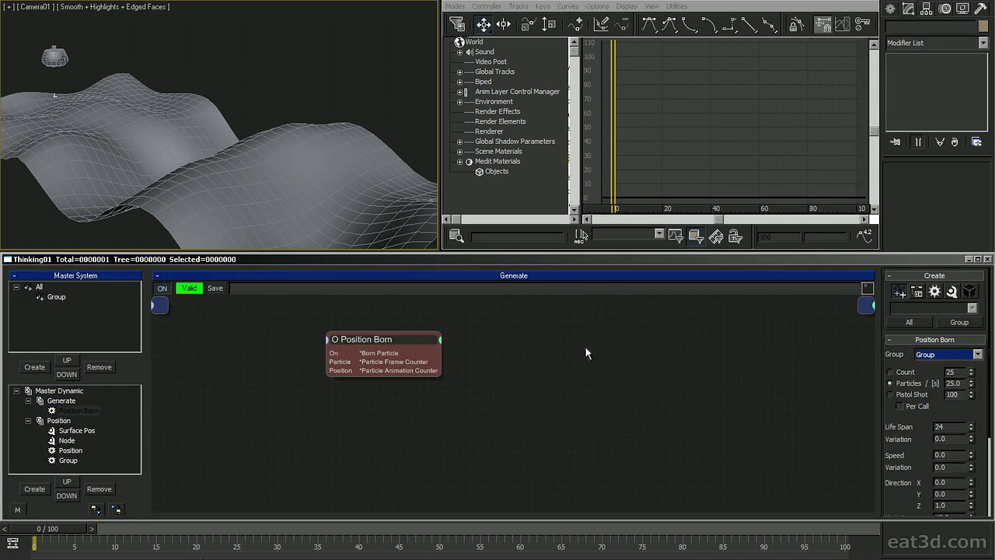
pyautogui.click(914, 392)
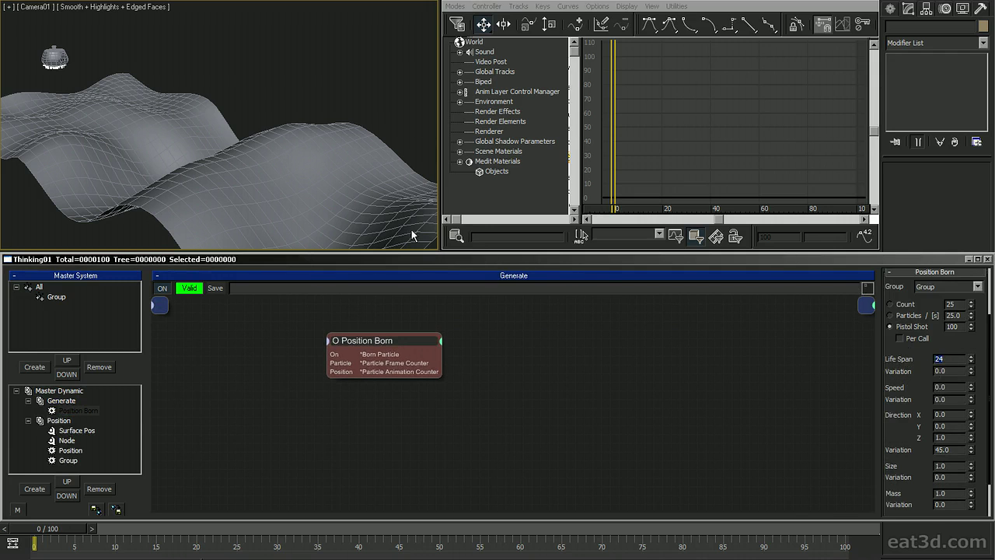
pyautogui.write('999')
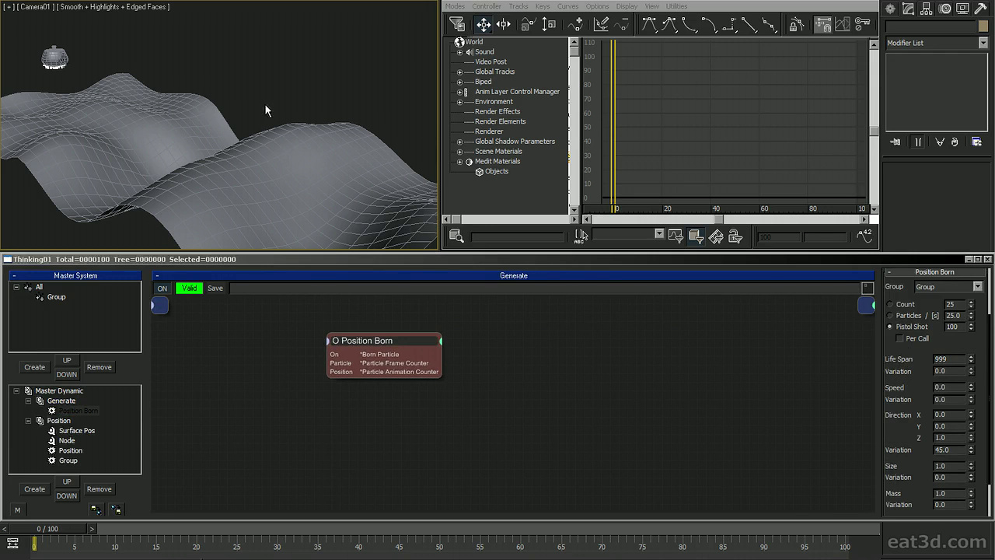
# Play the animation with the camera view in wireframe to check the particles on the teapot, then return to frame 0.
pyautogui.write('/')
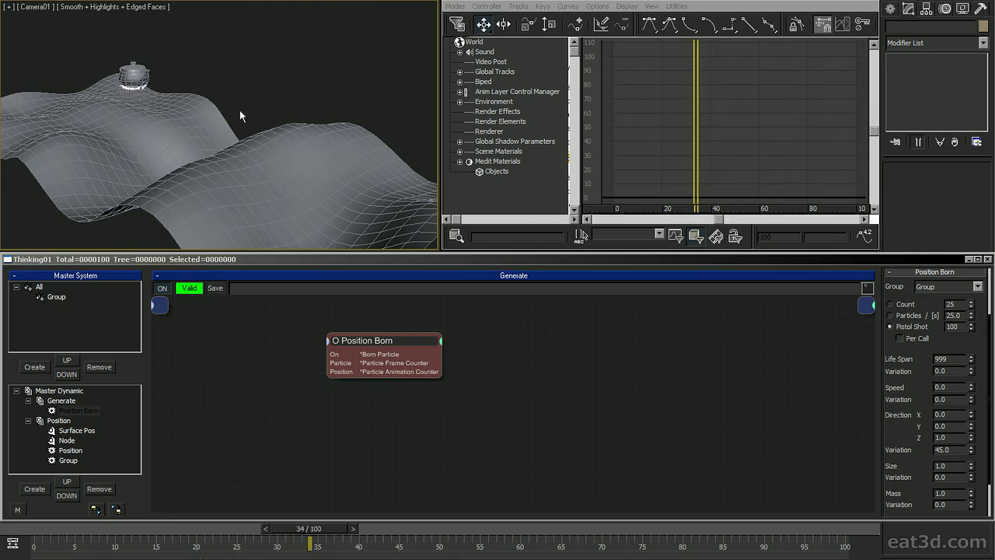
pyautogui.press('F3')
pyautogui.press('Home')
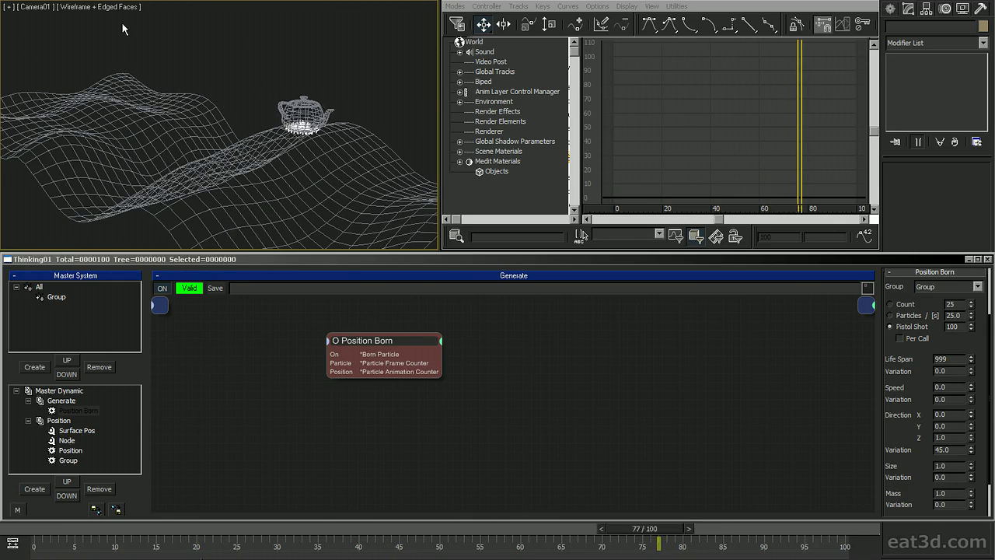
# Collapse the Generate and Position sets and create a new dynamic set under Master Dynamic.
pyautogui.click(28, 400)
pyautogui.click(28, 411)
pyautogui.click(54, 391)
pyautogui.click(279, 76)
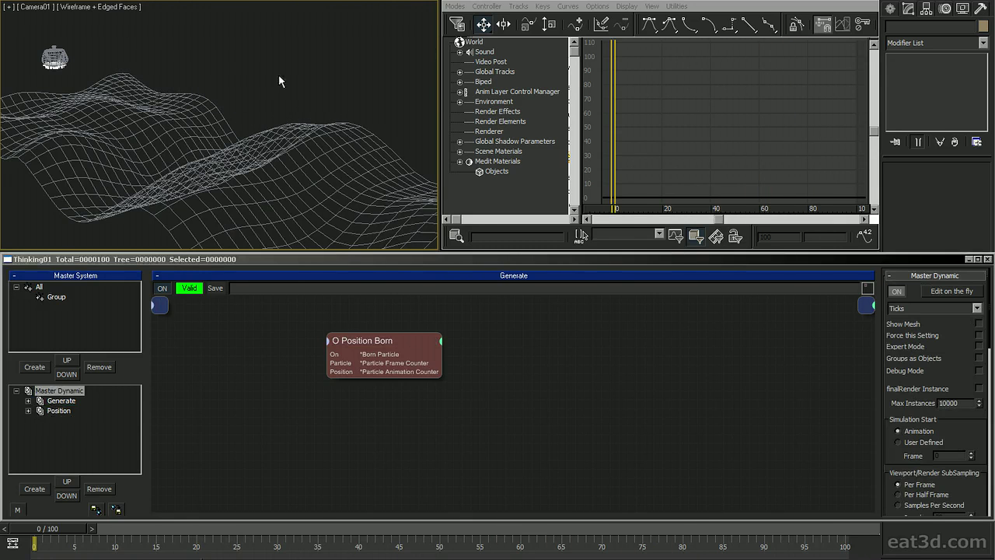
pyautogui.click(49, 487)
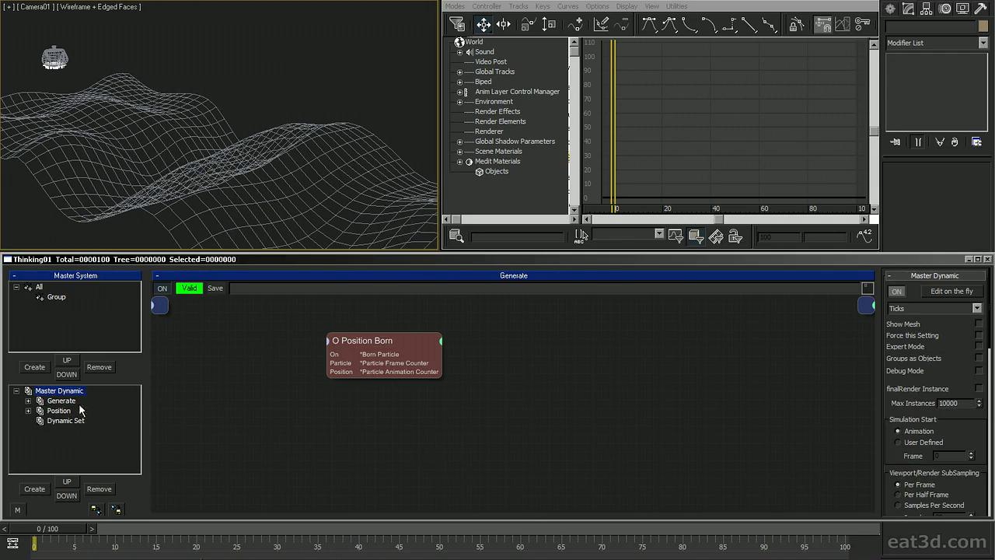
pyautogui.click(82, 419)
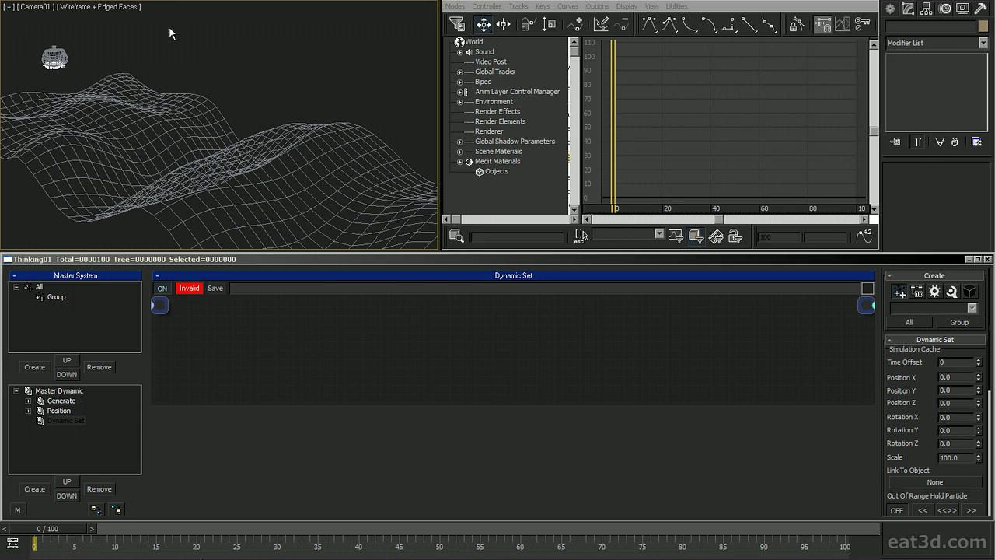
# Add a standard Intersect helper and a Group node to the new dynamic set.
pyautogui.click(333, 332)
pyautogui.rightClick(191, 325)
pyautogui.moveTo(214, 362)
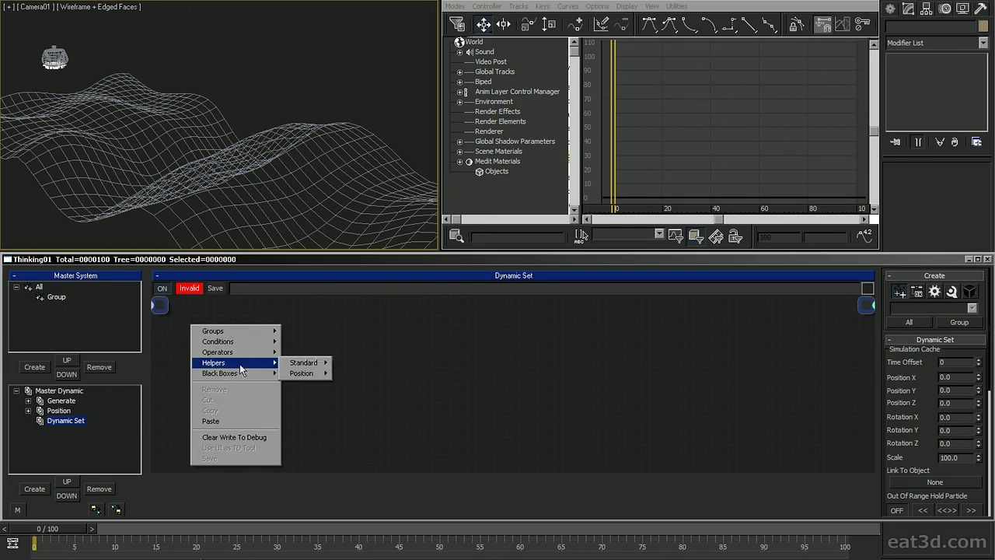
pyautogui.moveTo(296, 364)
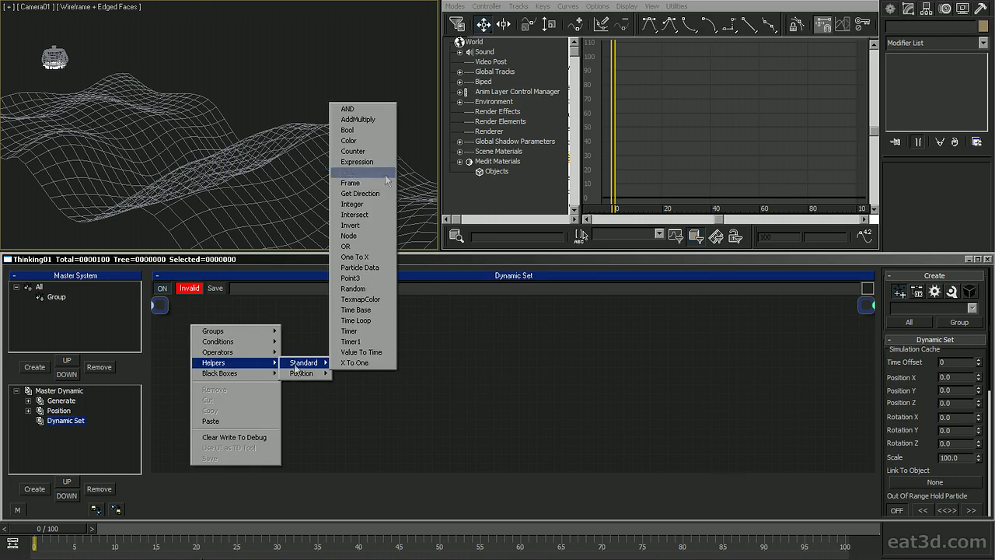
pyautogui.click(375, 215)
pyautogui.moveTo(293, 332); pyautogui.dragTo(391, 346)
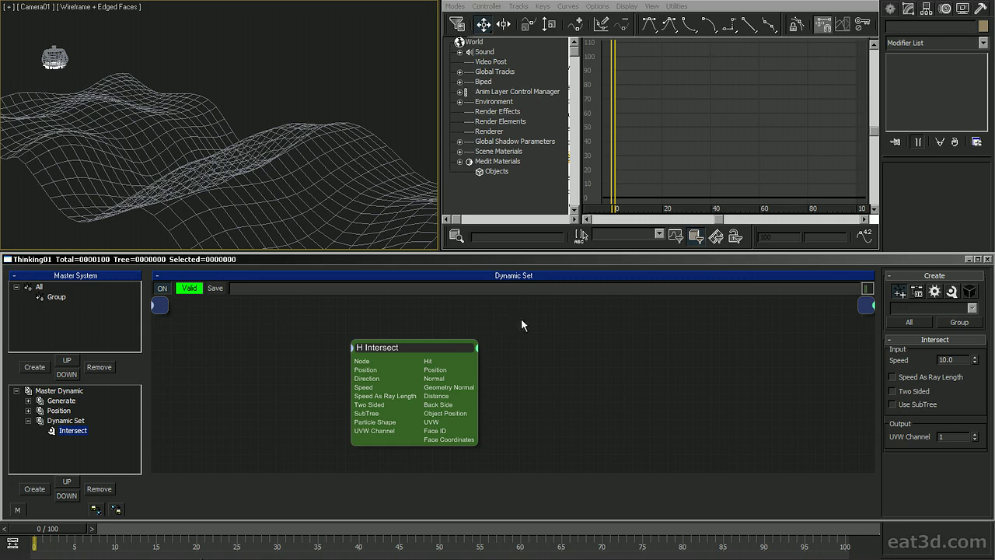
pyautogui.rightClick(155, 319)
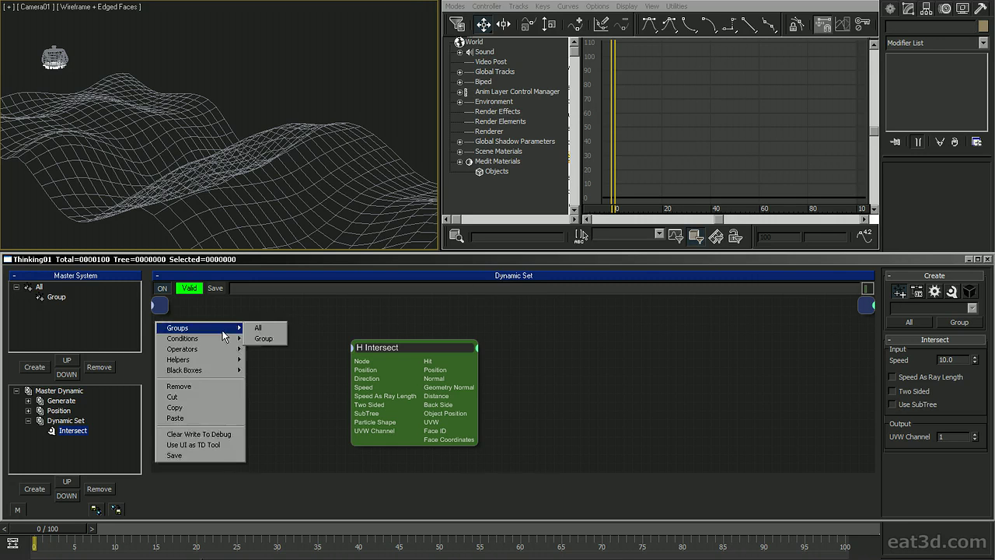
pyautogui.click(256, 328)
# Rename the particle group as Seeds and make it non-renderable.
pyautogui.click(56, 296)
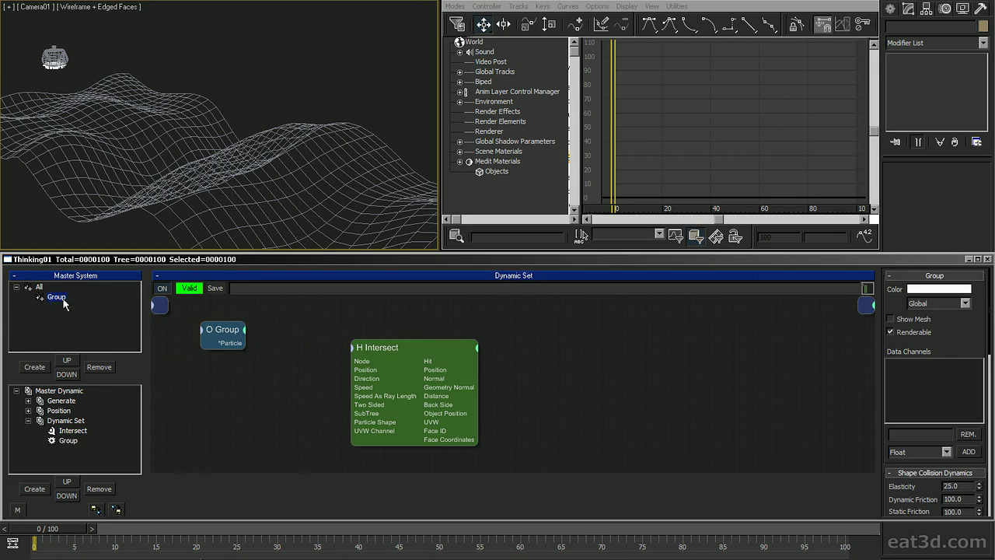
pyautogui.write('Seeds')
pyautogui.press('Return')
pyautogui.click(891, 332)
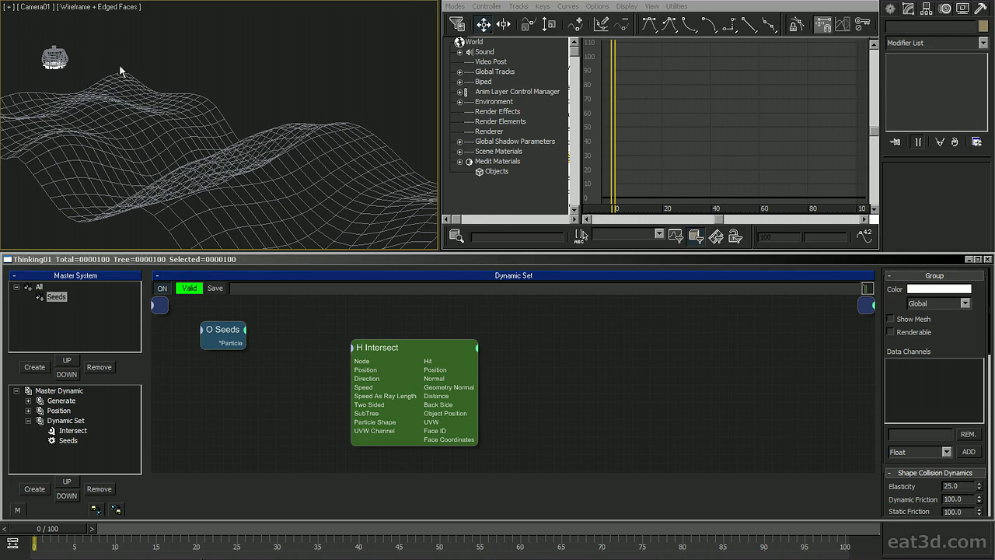
# Connect the Seeds Particle output to Intersect's Position input, and a new Point3 helper's Vector output to its Direction input.
pyautogui.moveTo(245, 343); pyautogui.dragTo(400, 340)
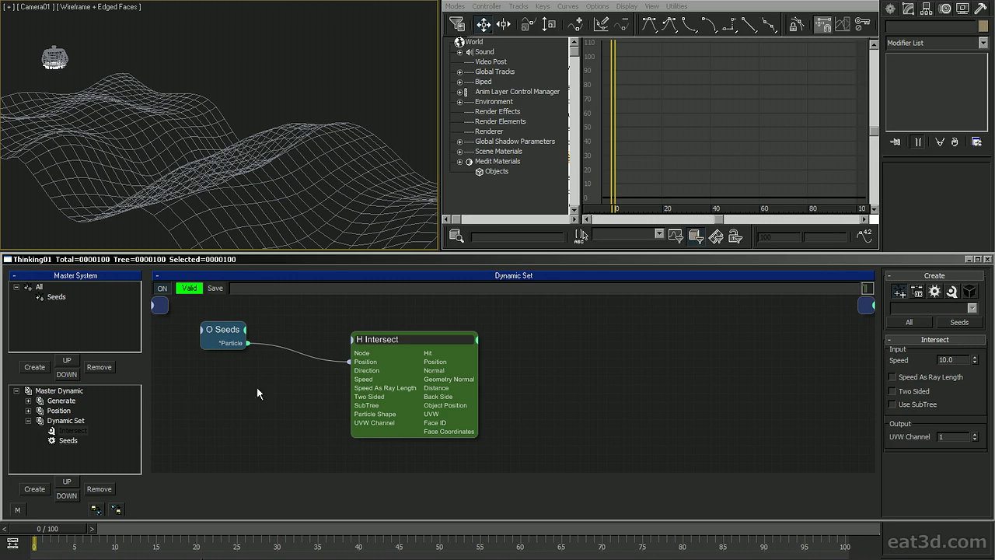
pyautogui.click(220, 391)
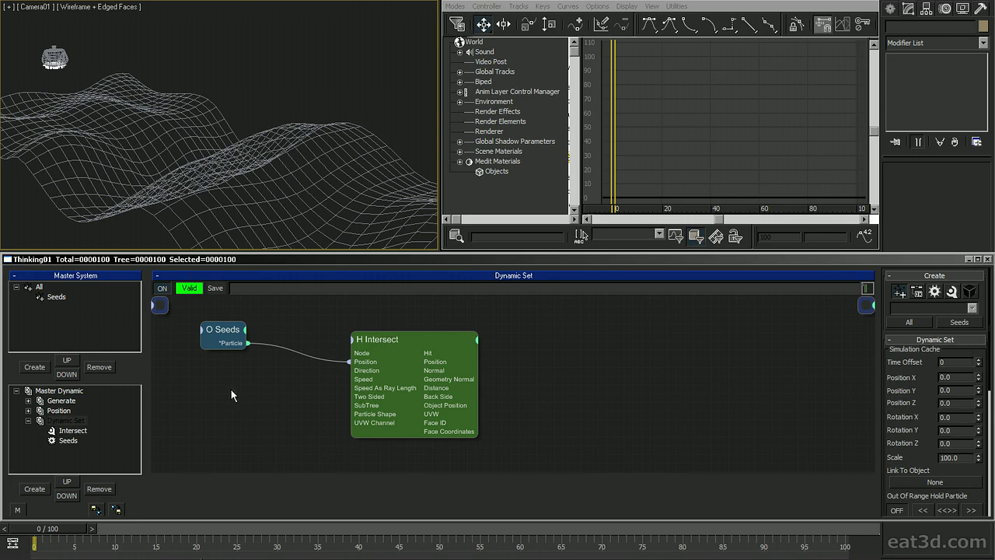
pyautogui.rightClick(220, 387)
pyautogui.moveTo(233, 421)
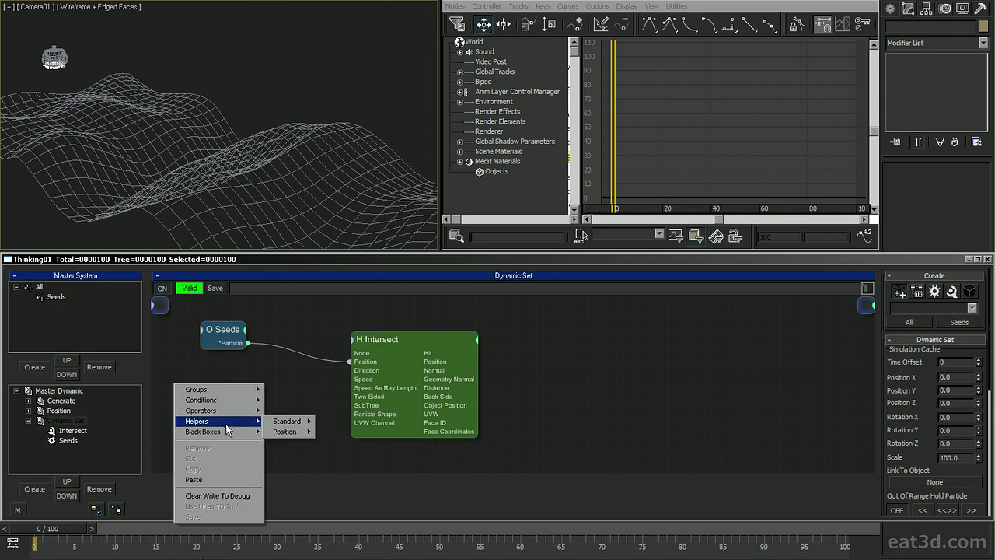
pyautogui.moveTo(293, 423)
pyautogui.click(343, 335)
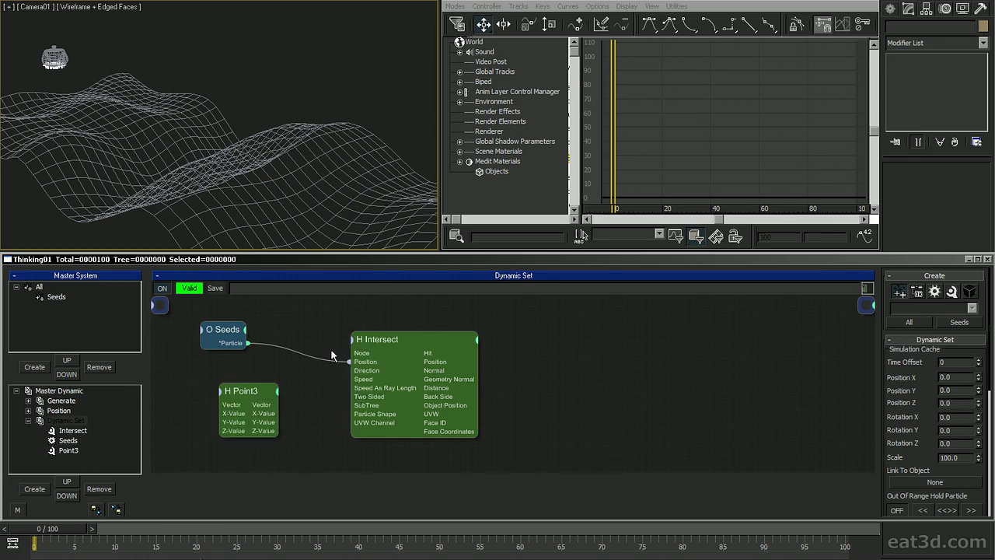
pyautogui.moveTo(276, 361); pyautogui.dragTo(388, 342)
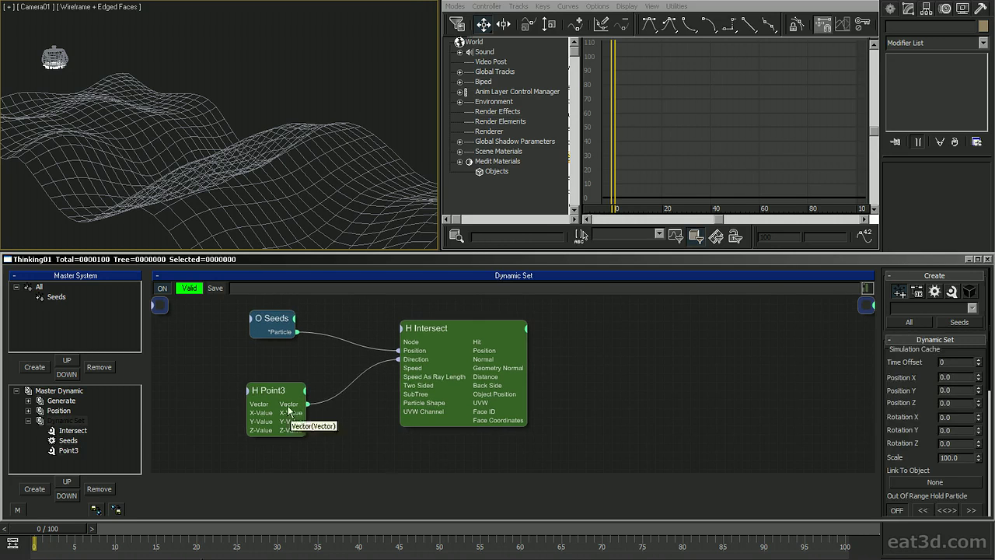
# Set the Point3 helper's Z-Value to -1.0.
pyautogui.click(283, 393)
pyautogui.click(947, 376)
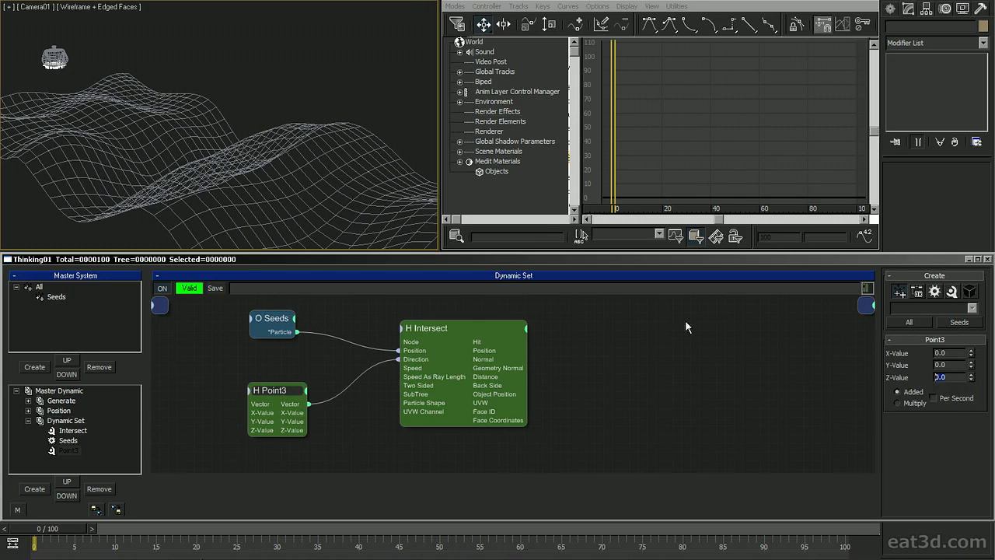
pyautogui.write('-1.0')
# Enable Speed As Ray Length on the Intersect helper.
pyautogui.click(432, 329)
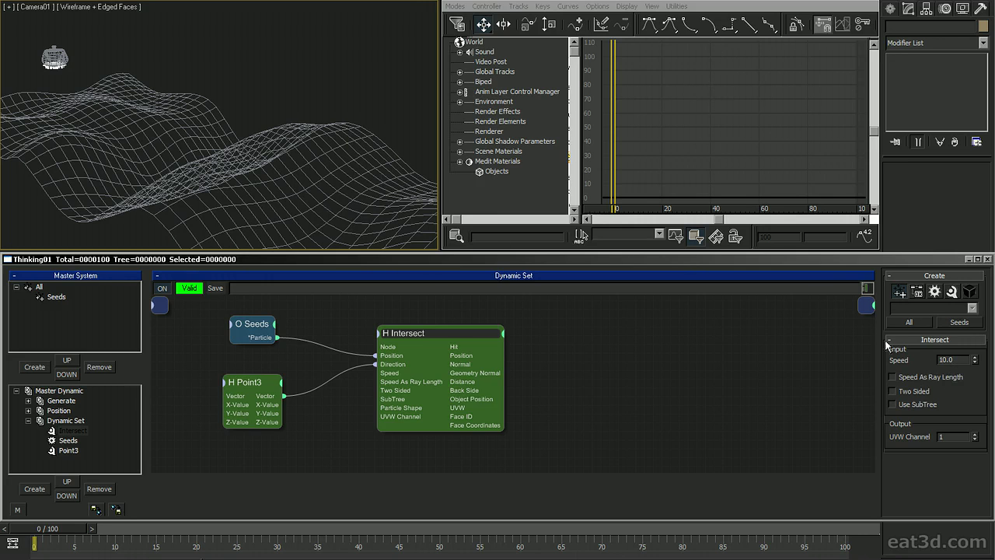
pyautogui.click(893, 376)
pyautogui.moveTo(609, 360); pyautogui.dragTo(624, 370, button='middle')
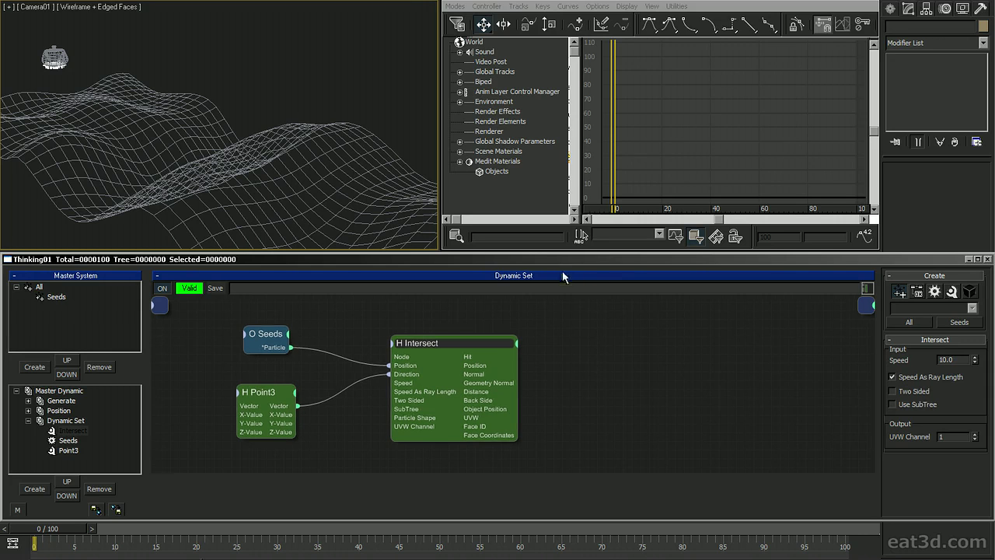
# Add a standard Node helper to the dynamic set and place it above the Seeds node.
pyautogui.moveTo(599, 342); pyautogui.dragTo(707, 367, button='middle')
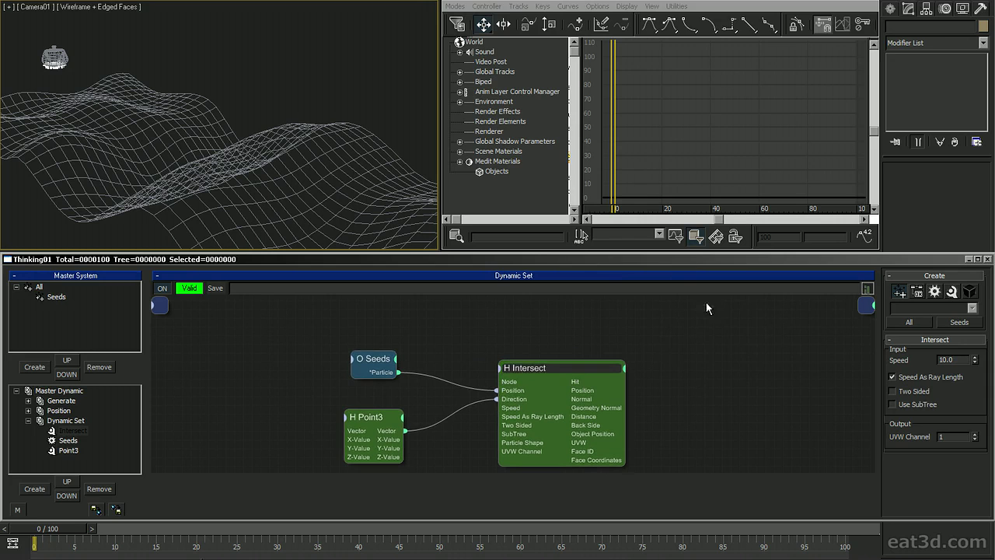
pyautogui.rightClick(663, 307)
pyautogui.moveTo(726, 343)
pyautogui.moveTo(781, 346)
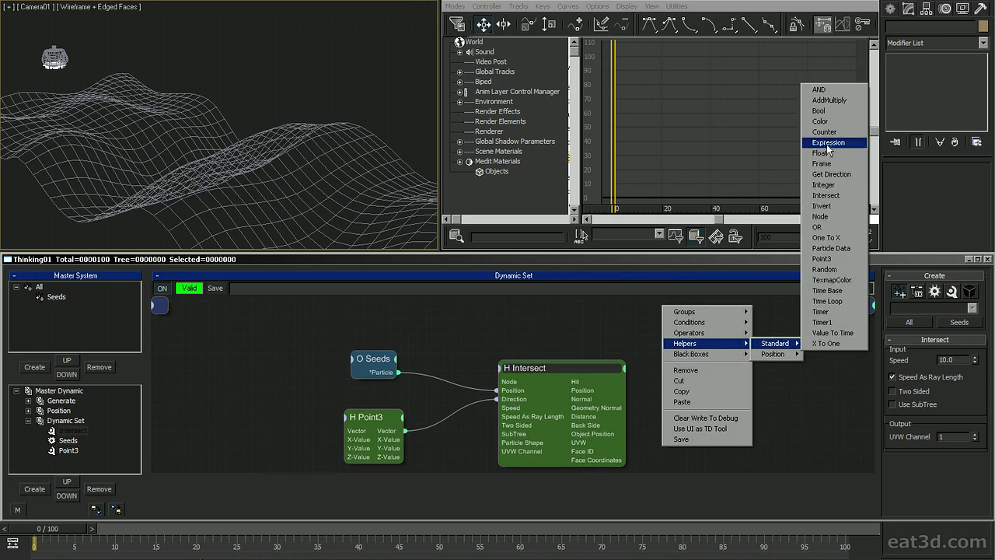
pyautogui.click(828, 216)
pyautogui.moveTo(719, 293); pyautogui.dragTo(360, 286)
pyautogui.moveTo(467, 328); pyautogui.dragTo(488, 380, button='middle')
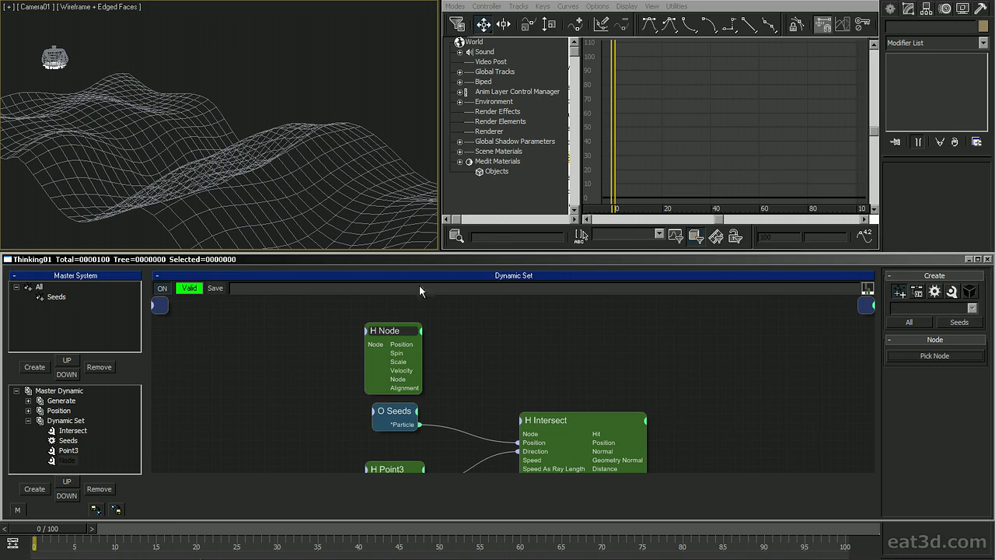
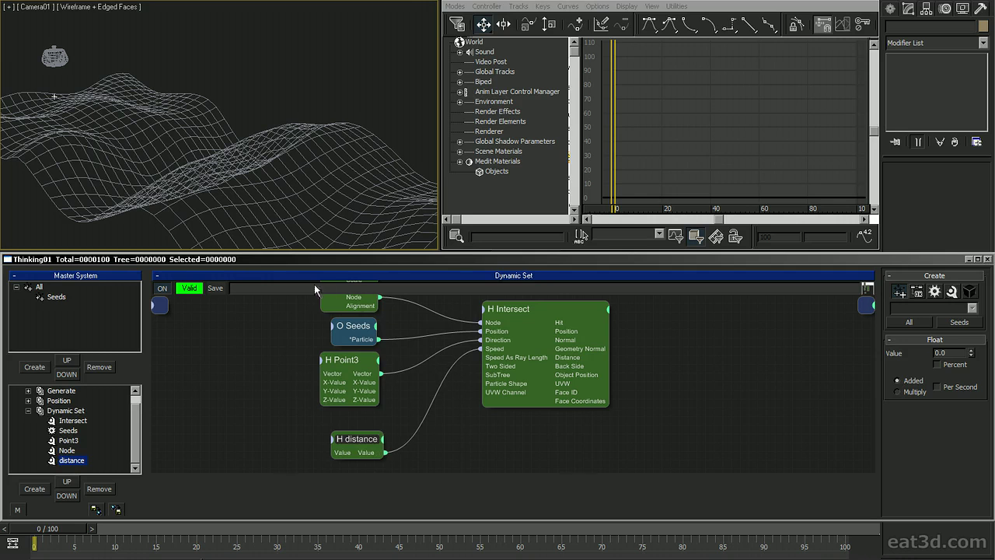
pyautogui.click(275, 111)
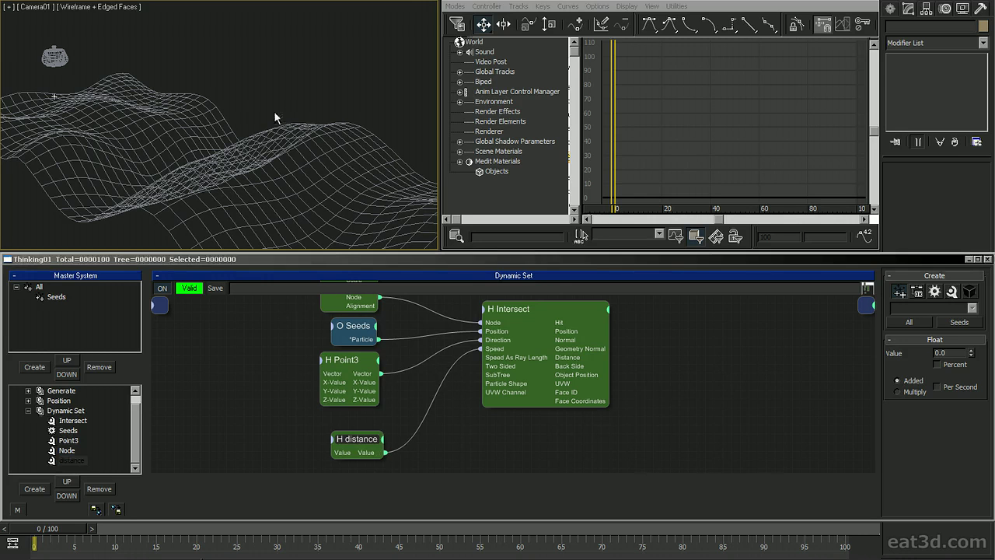
pyautogui.moveTo(650, 349); pyautogui.dragTo(522, 349, button='middle')
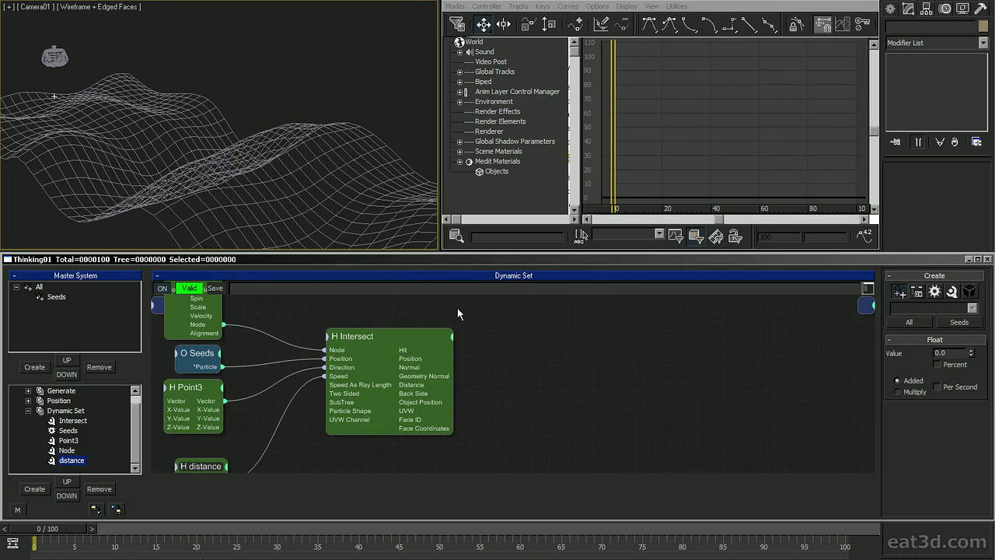
pyautogui.moveTo(514, 335); pyautogui.dragTo(494, 338, button='middle')
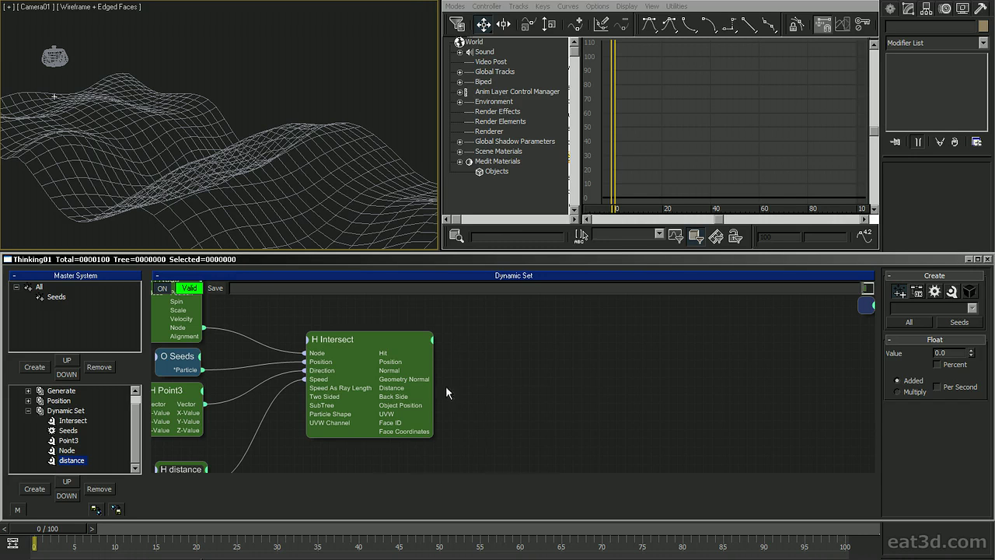
pyautogui.click(401, 342)
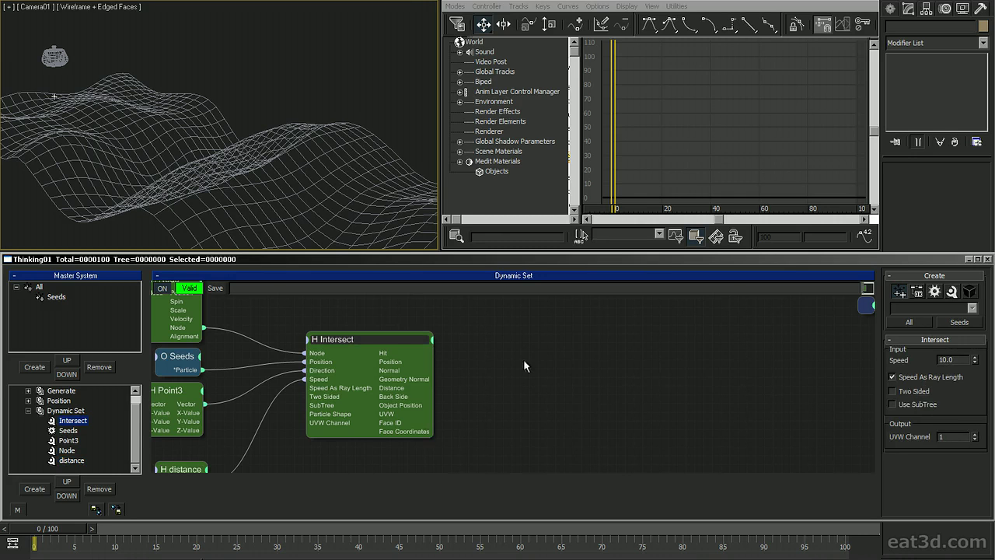
# Add a Position Born generator operator in the empty graph area beside the Intersect helper.
pyautogui.moveTo(523, 359); pyautogui.dragTo(604, 381, button='middle')
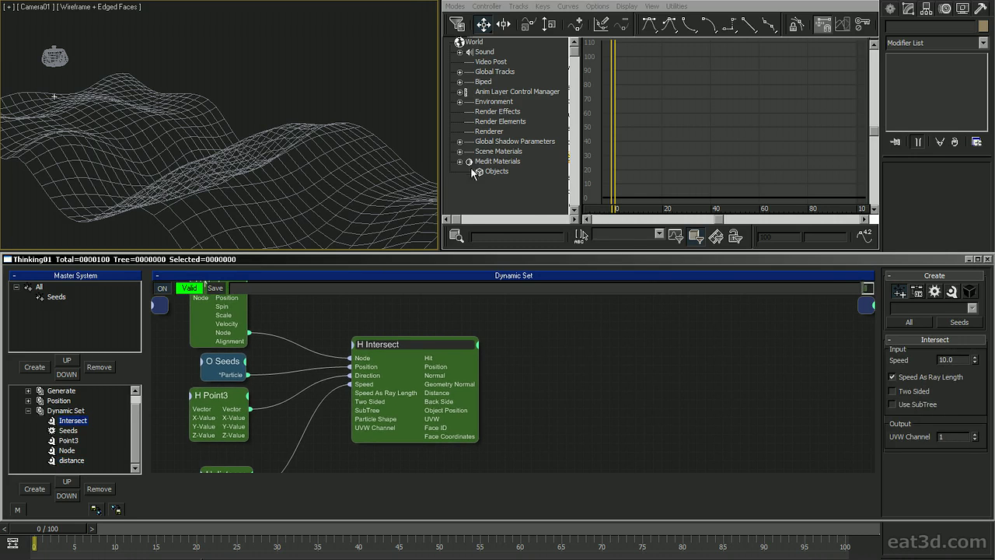
pyautogui.rightClick(609, 346)
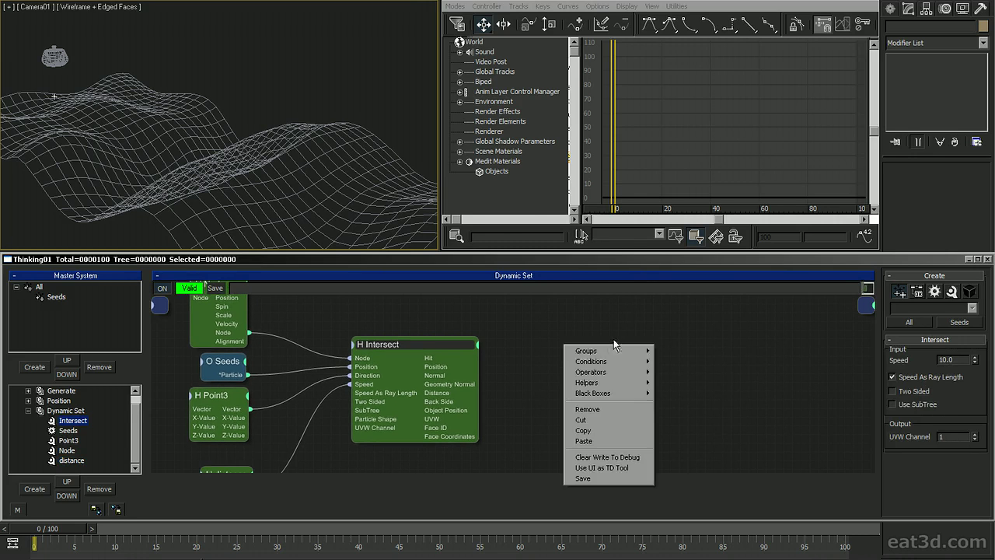
pyautogui.moveTo(610, 372)
pyautogui.moveTo(674, 372)
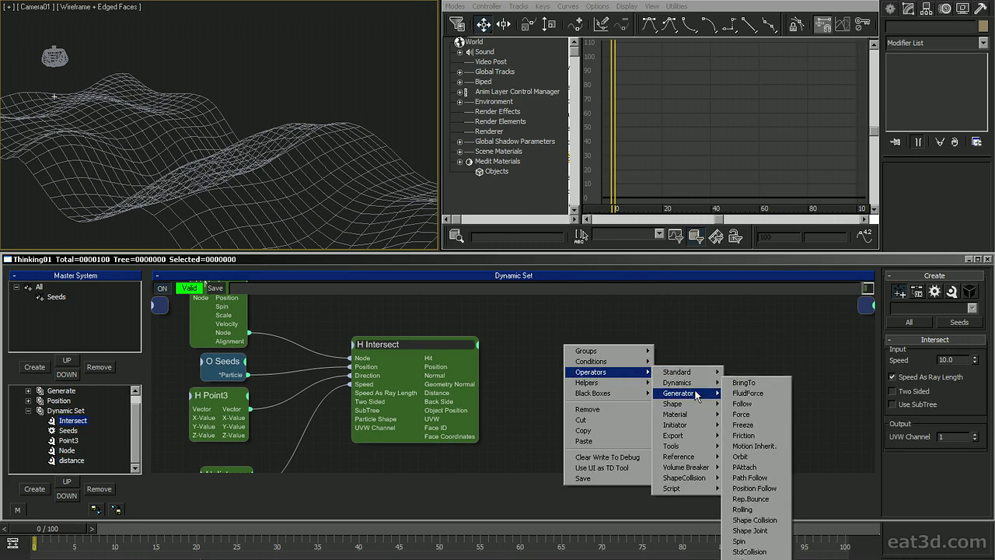
pyautogui.moveTo(682, 392)
pyautogui.click(751, 446)
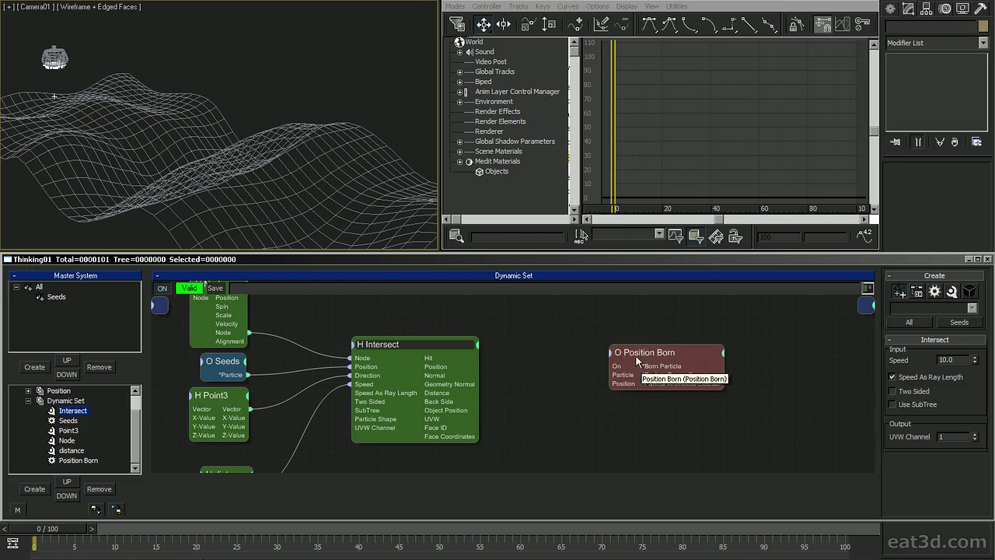
# Create a new particle group named Dustwave beneath All, alongside the Seeds group.
pyautogui.moveTo(661, 347); pyautogui.dragTo(690, 347)
pyautogui.click(37, 289)
pyautogui.click(39, 365)
pyautogui.click(54, 308)
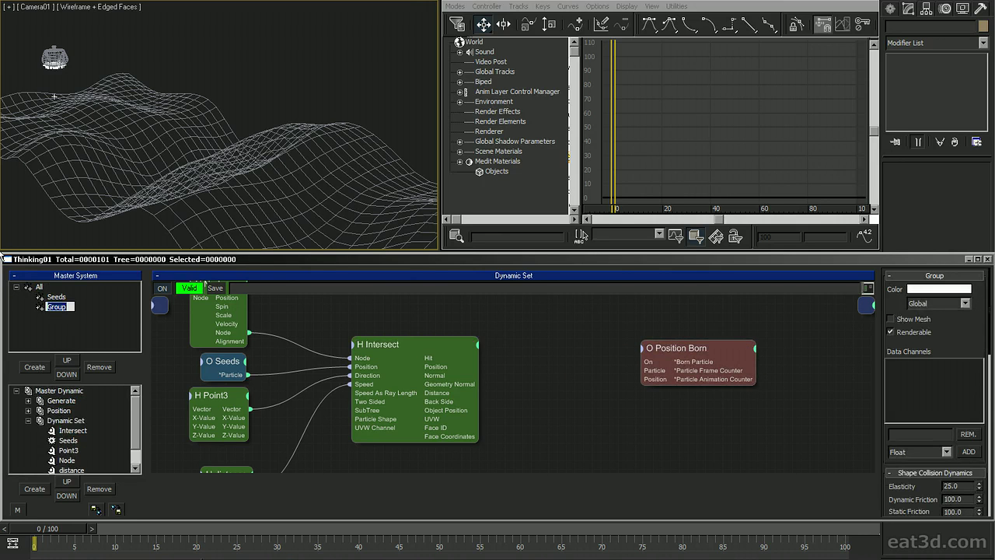
pyautogui.write('Dustwave')
pyautogui.press('Return')
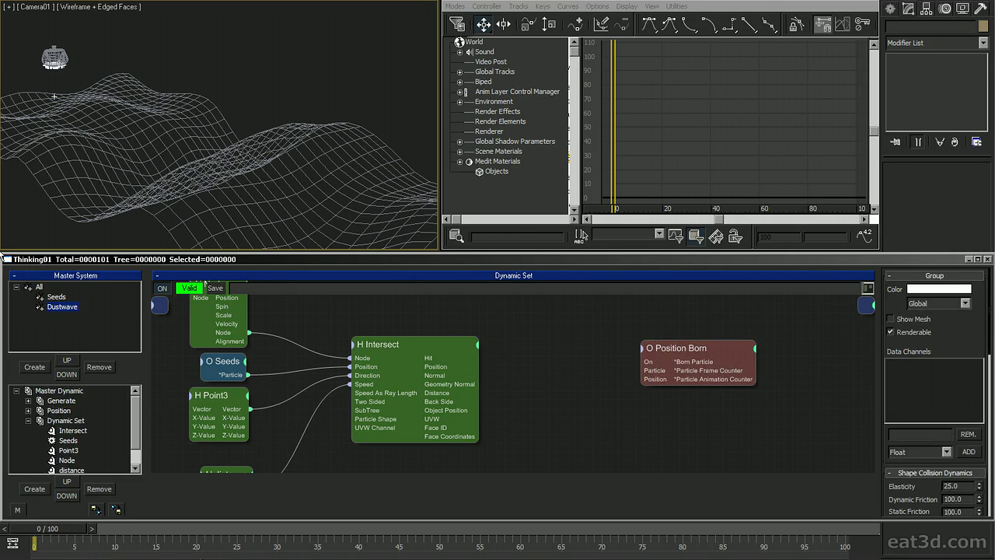
# Assign the Position Born operator to the Dustwave group and switch its emission mode to Particles / [s].
pyautogui.click(685, 359)
pyautogui.click(948, 372)
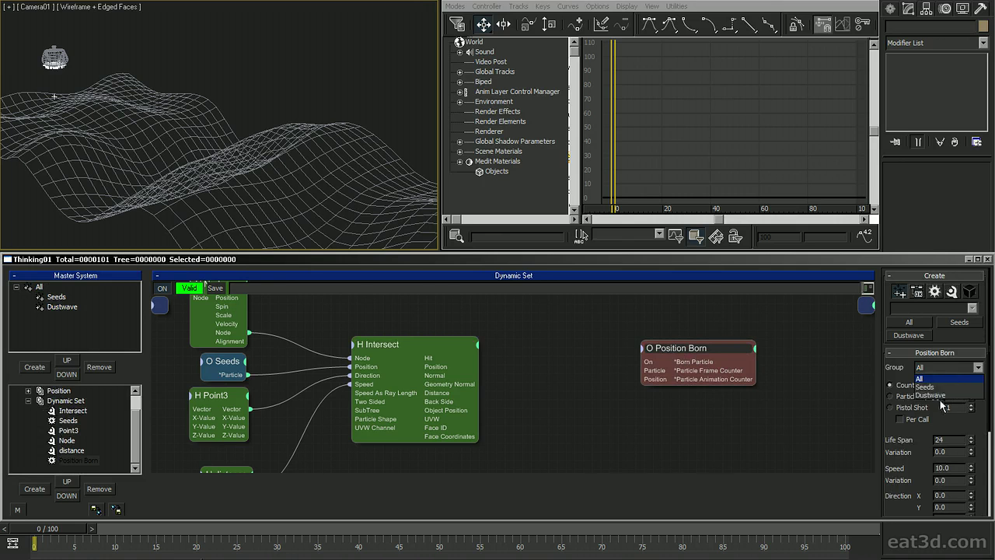
pyautogui.click(940, 400)
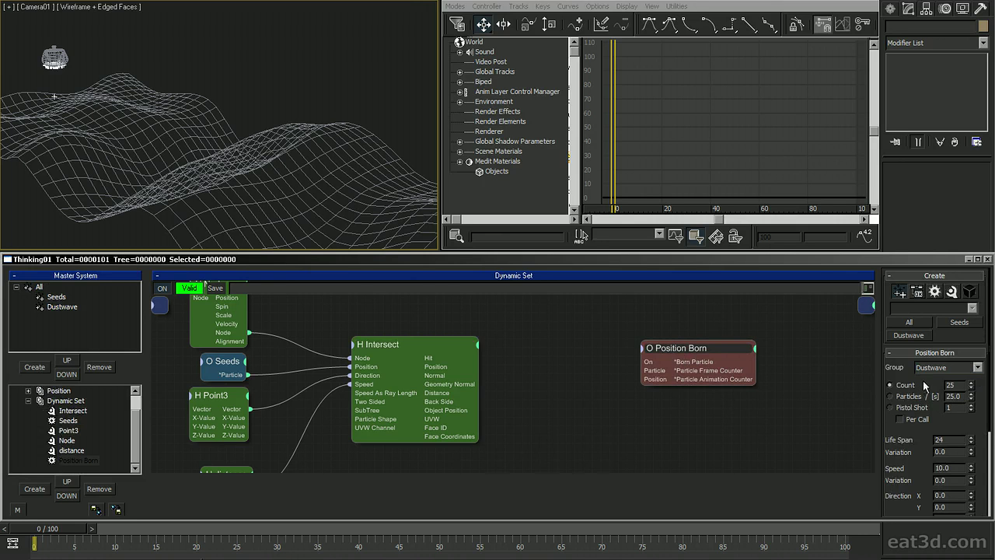
pyautogui.click(906, 397)
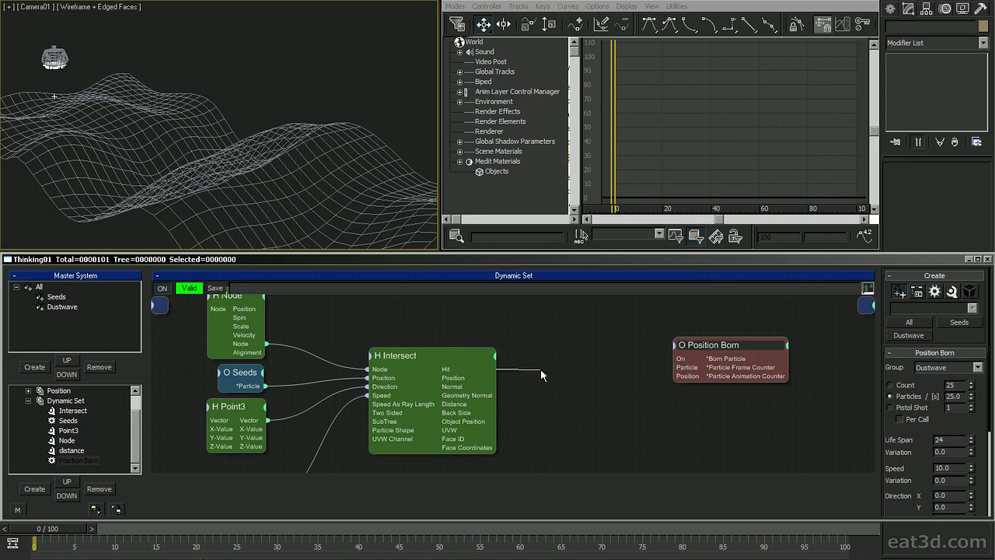
# Wire Intersect's Hit output to Position Born's On input and its Position output to the Position input, and play the animation.
pyautogui.moveTo(495, 370); pyautogui.dragTo(682, 361)
pyautogui.moveTo(497, 378); pyautogui.dragTo(687, 378)
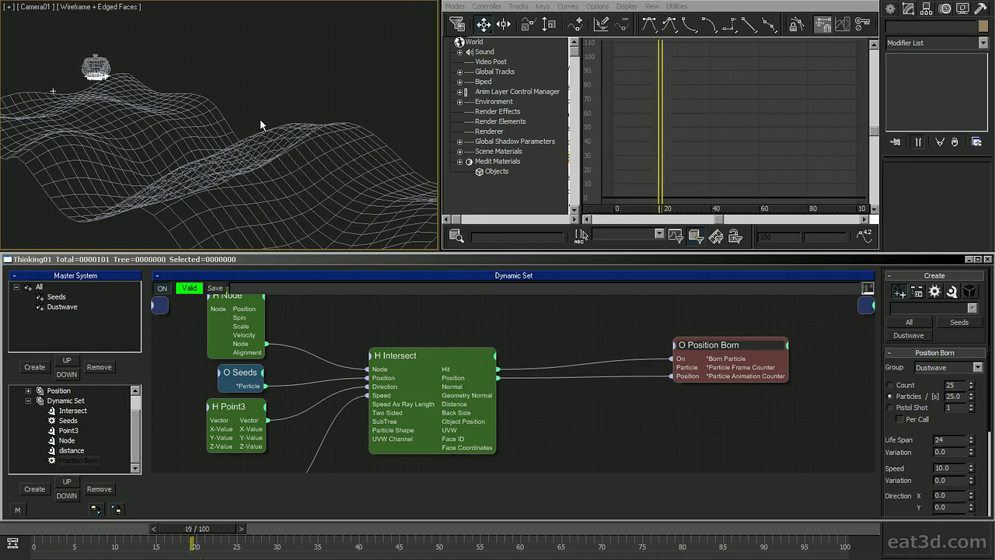
pyautogui.press('Home')
pyautogui.press('/')
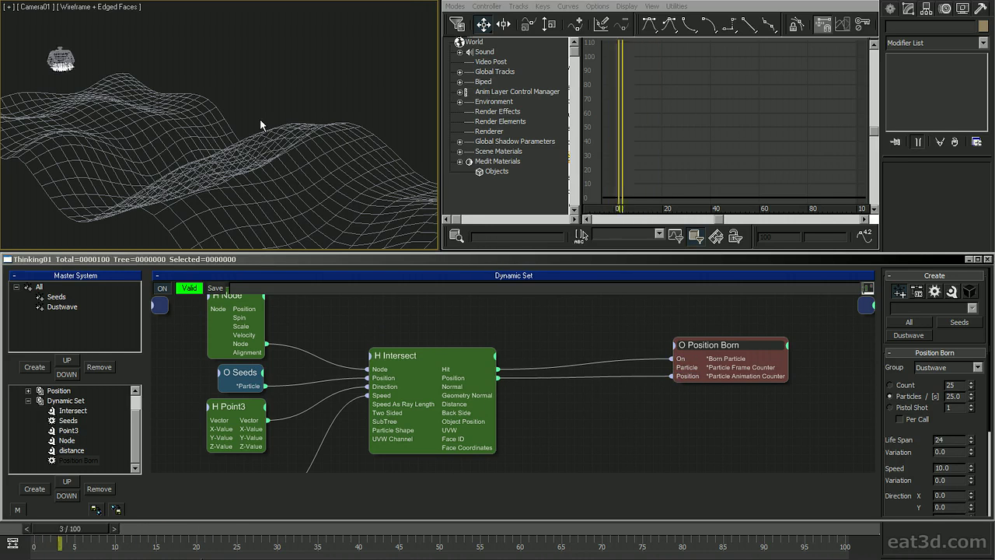
pyautogui.press('Home')
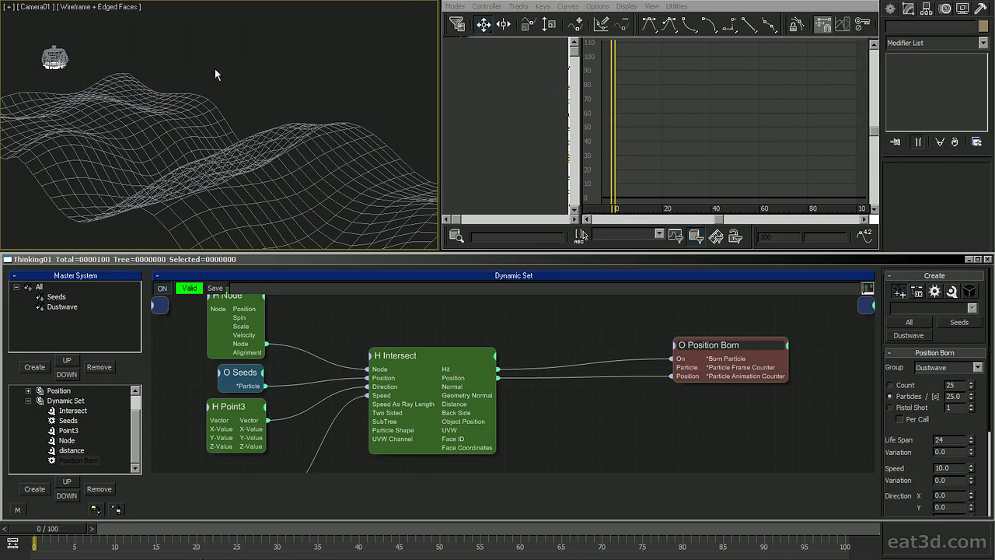
# Set the distance helper's Value to 100 and replay the animation from the first frame.
pyautogui.moveTo(328, 444); pyautogui.dragTo(332, 375, button='middle')
pyautogui.moveTo(244, 422); pyautogui.dragTo(236, 404)
pyautogui.doubleClick(937, 366)
pyautogui.write('100')
pyautogui.press('Return')
pyautogui.press('/')
pyautogui.press('Home')
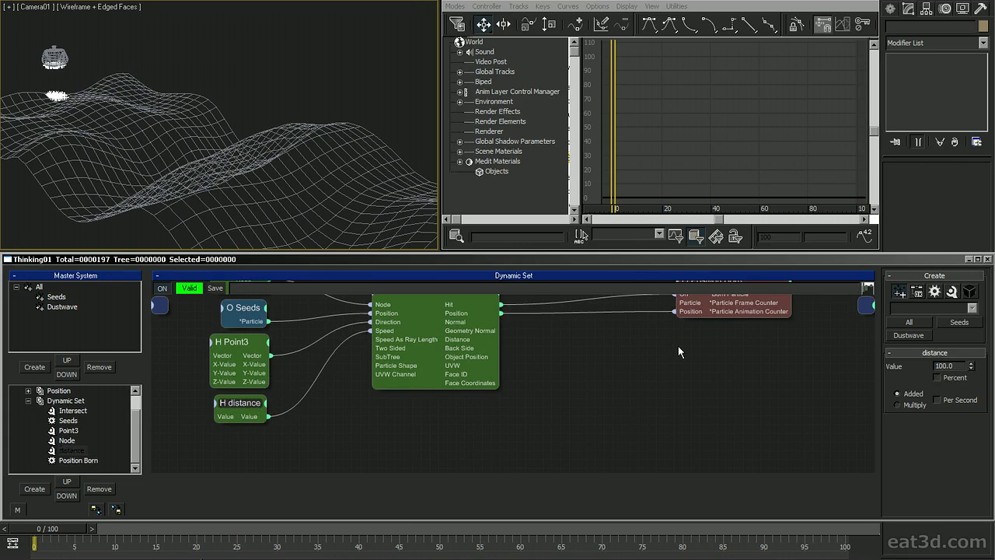
# Set the Position Born operator's Speed to 0.0.
pyautogui.moveTo(713, 341); pyautogui.dragTo(715, 392, button='middle')
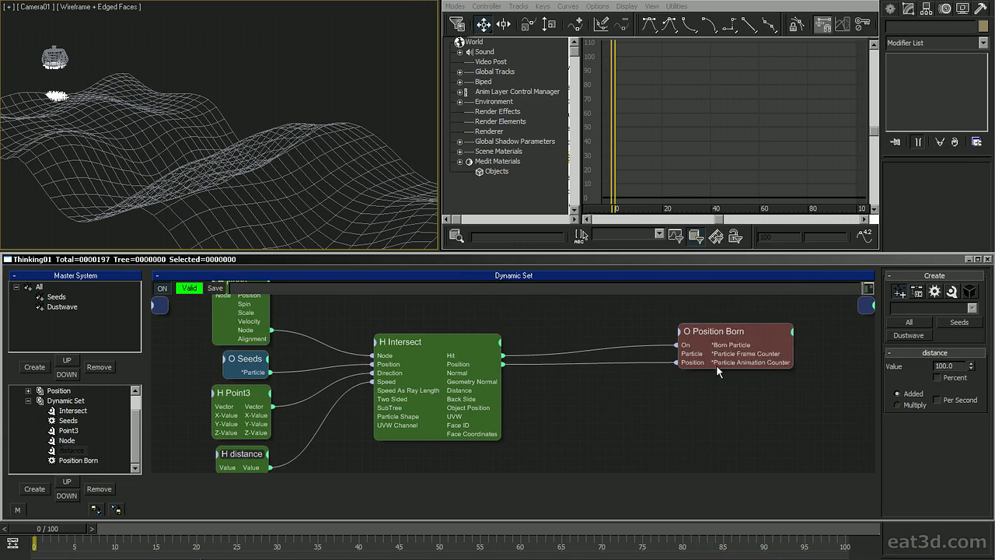
pyautogui.click(777, 331)
pyautogui.scroll(-3, 956, 385)
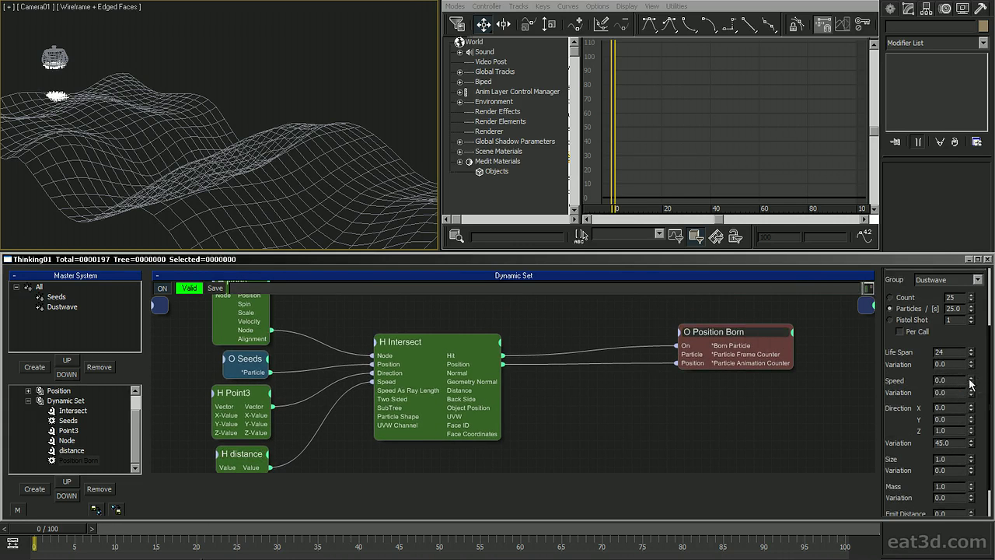
# Play the animation in the Perspective view and examine where particles are generated on the terrain beneath the teapot.
pyautogui.press('p')
pyautogui.keyDown('alt'); pyautogui.moveTo(303, 156); pyautogui.dragTo(227, 185, button='middle'); pyautogui.keyUp('alt')
pyautogui.press('/')
pyautogui.keyDown('alt'); pyautogui.moveTo(335, 147); pyautogui.dragTo(294, 184, button='middle'); pyautogui.keyUp('alt')
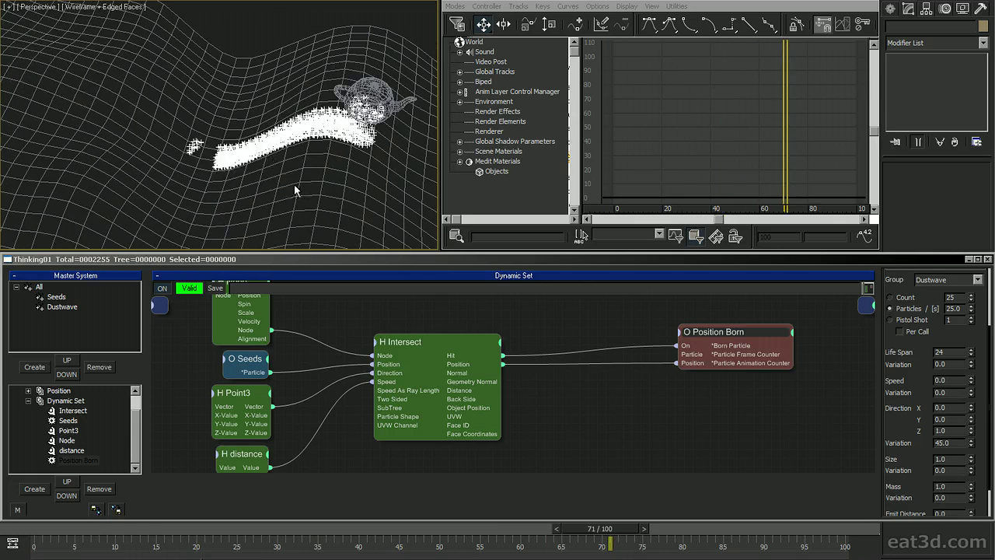
pyautogui.press('Home')
pyautogui.press('/')
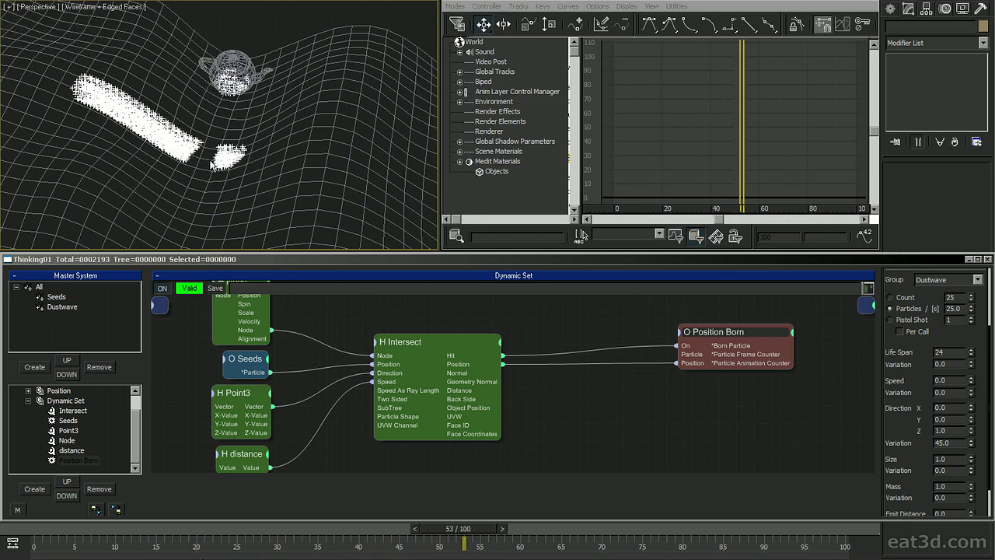
pyautogui.keyDown('alt'); pyautogui.moveTo(221, 173); pyautogui.dragTo(258, 156, button='middle'); pyautogui.keyUp('alt')
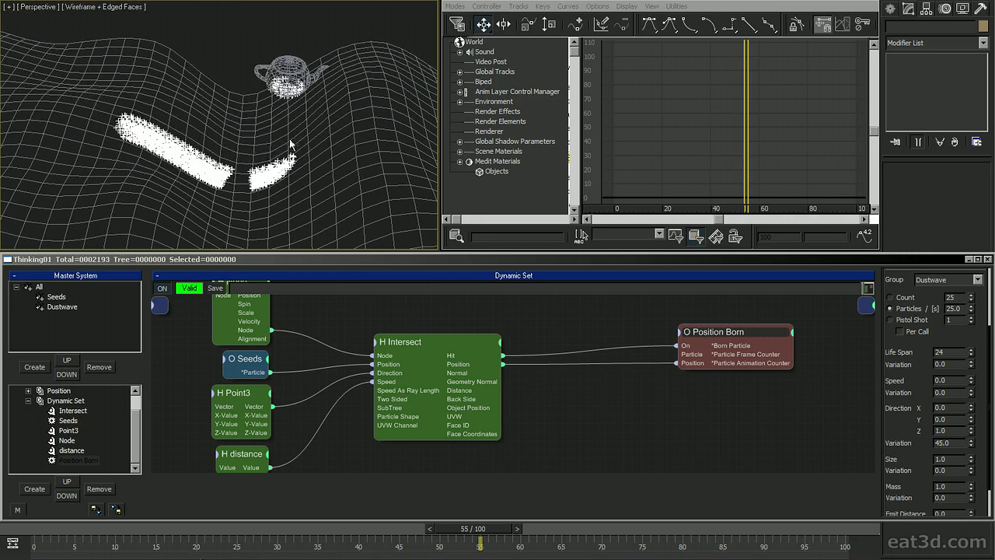
# Set the distance helper's Value to 60 and scrub the timeline to update the particles.
pyautogui.moveTo(305, 437); pyautogui.dragTo(337, 400, button='middle')
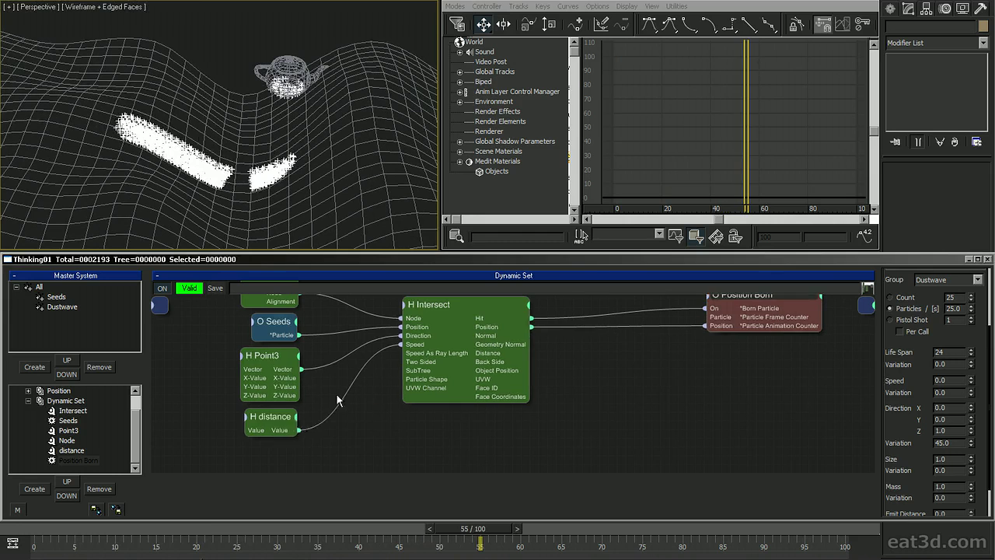
pyautogui.click(284, 416)
pyautogui.doubleClick(950, 366)
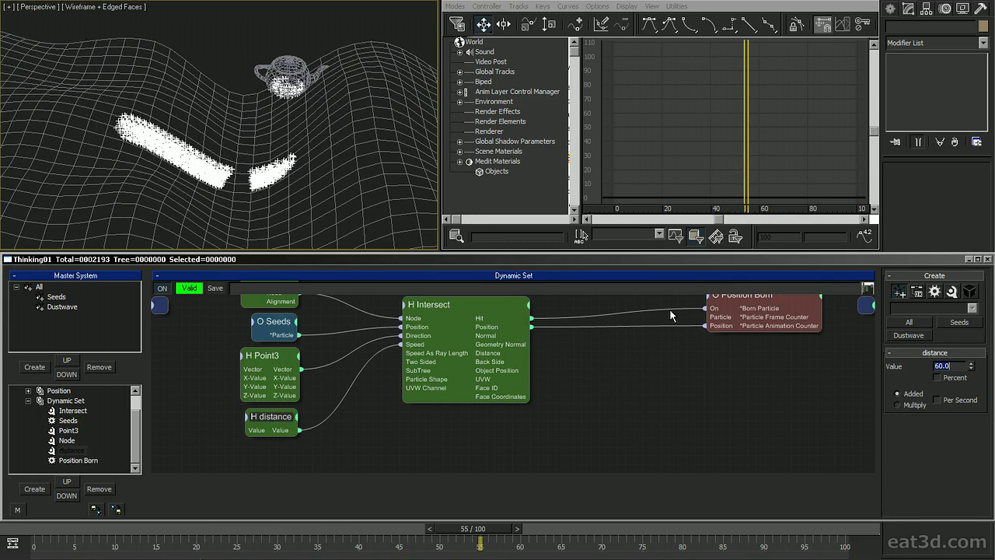
pyautogui.moveTo(472, 528); pyautogui.dragTo(289, 505)
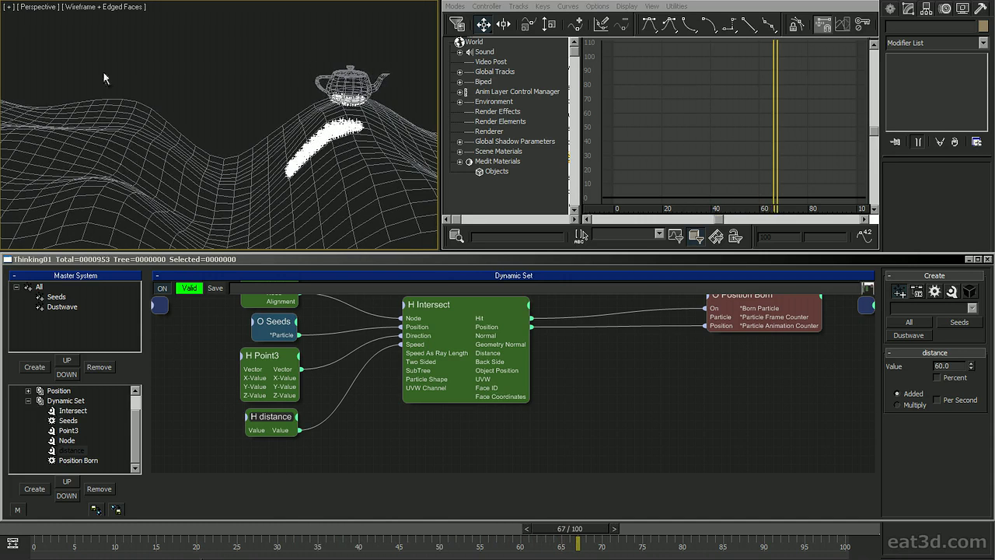
# Replay the animation from the start and examine the particle trail on the terrain up close.
pyautogui.keyDown('alt'); pyautogui.moveTo(323, 138); pyautogui.dragTo(363, 153, button='middle'); pyautogui.keyUp('alt')
pyautogui.press('Home')
pyautogui.press('/')
pyautogui.moveTo(220, 214); pyautogui.dragTo(218, 119, button='middle')
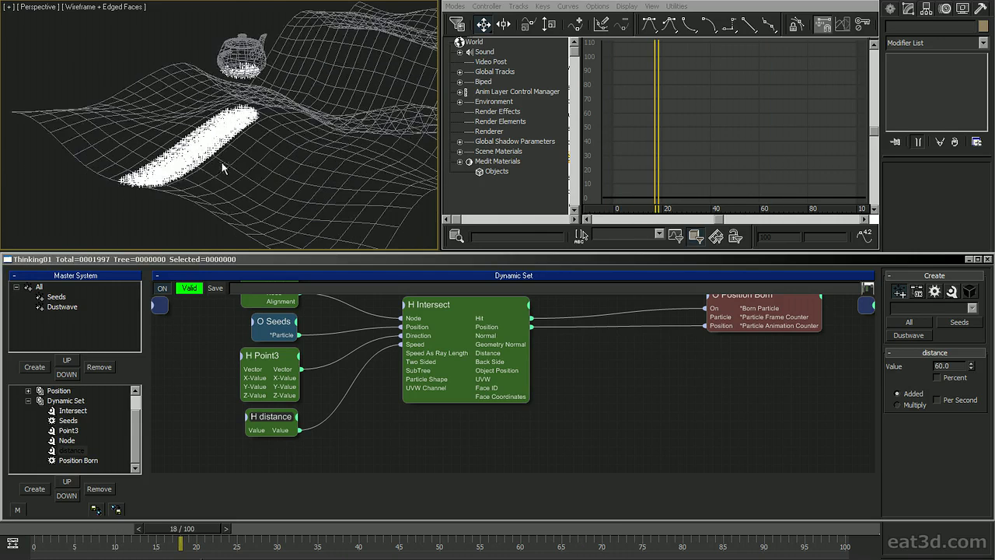
pyautogui.moveTo(194, 168); pyautogui.dragTo(195, 194, button='middle')
pyautogui.scroll(1, 214, 152)
pyautogui.scroll(1, 247, 163)
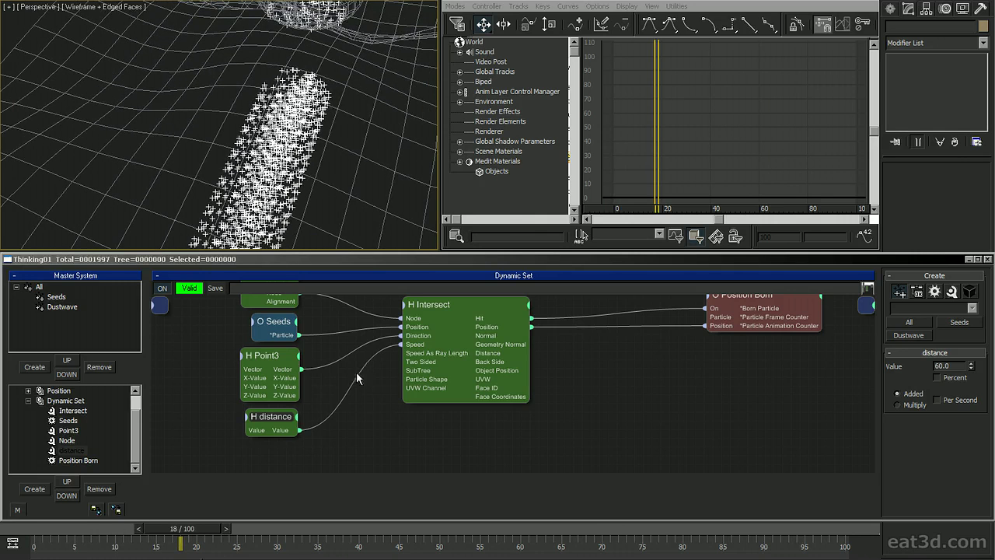
# Review the Point3 helper's Z-Value that defines the ray direction.
pyautogui.moveTo(330, 385); pyautogui.dragTo(433, 407, button='middle')
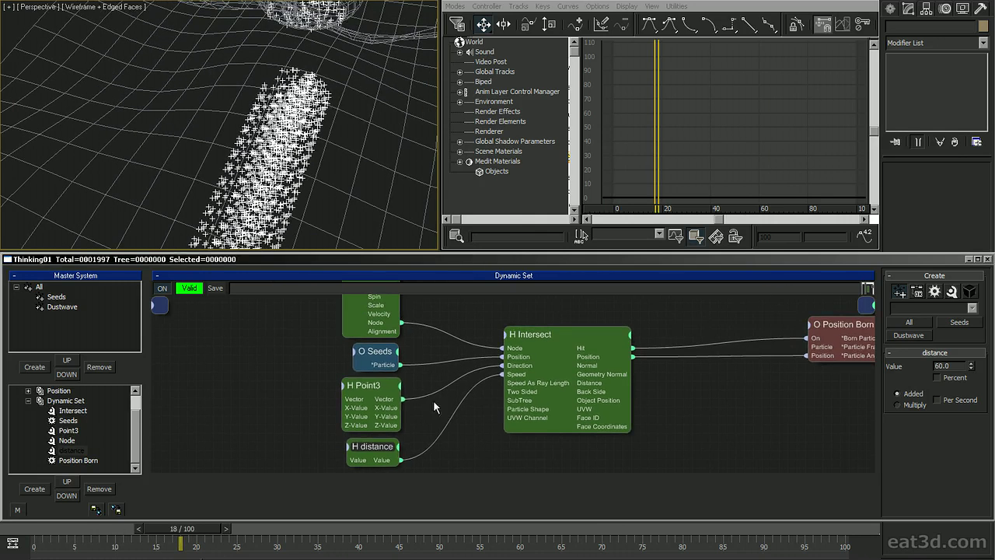
pyautogui.click(295, 389)
pyautogui.moveTo(297, 398); pyautogui.dragTo(313, 394, button='middle')
pyautogui.click(382, 383)
pyautogui.click(944, 389)
pyautogui.write('-1.0')
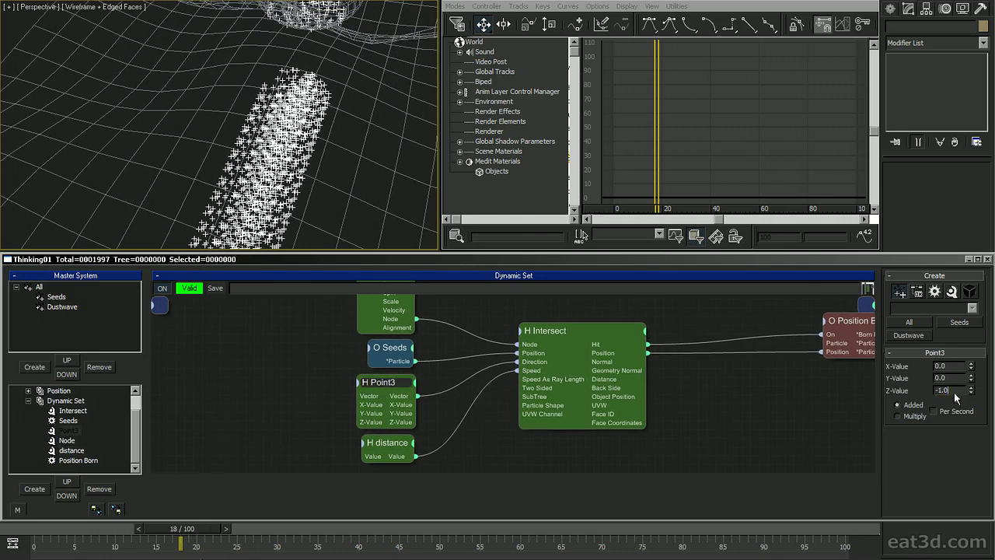
# Move the Seeds node farther away from the Intersect helper to free up space in the graph.
pyautogui.click(302, 379)
pyautogui.moveTo(299, 372); pyautogui.dragTo(428, 379, button='middle')
pyautogui.moveTo(435, 379); pyautogui.dragTo(229, 379)
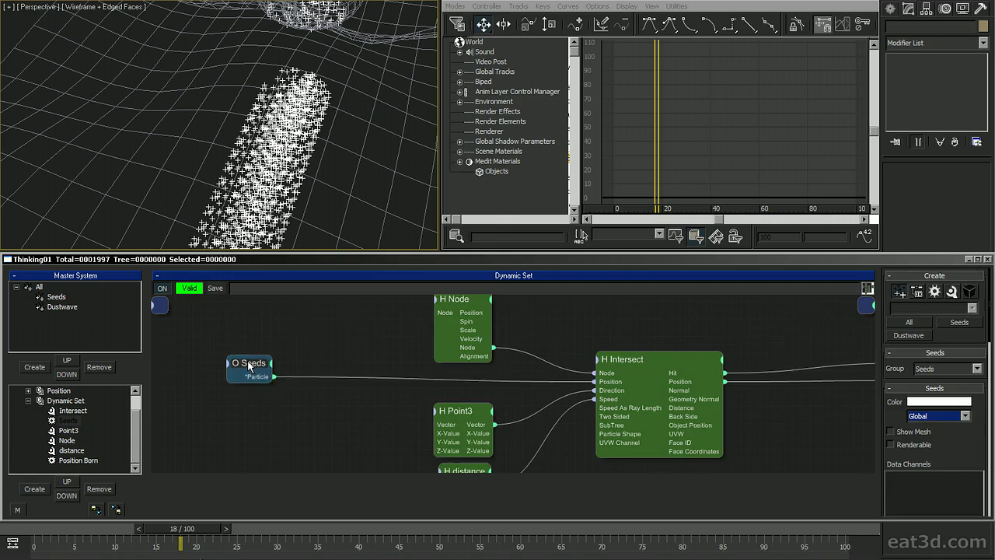
pyautogui.moveTo(307, 420); pyautogui.dragTo(315, 371, button='middle')
# Add a standard Random helper to the dynamic set and place it below the Seeds node.
pyautogui.rightClick(293, 370)
pyautogui.moveTo(342, 407)
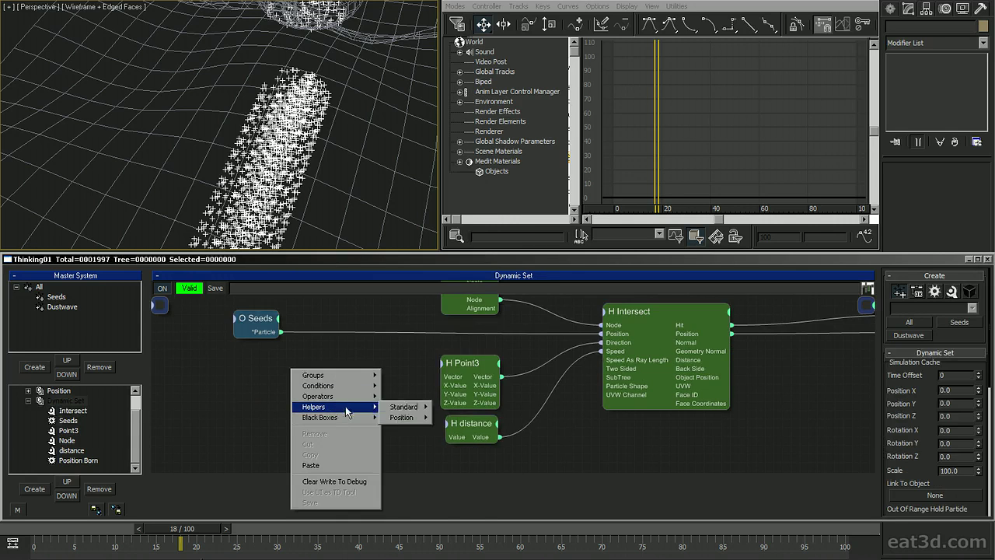
pyautogui.moveTo(398, 407)
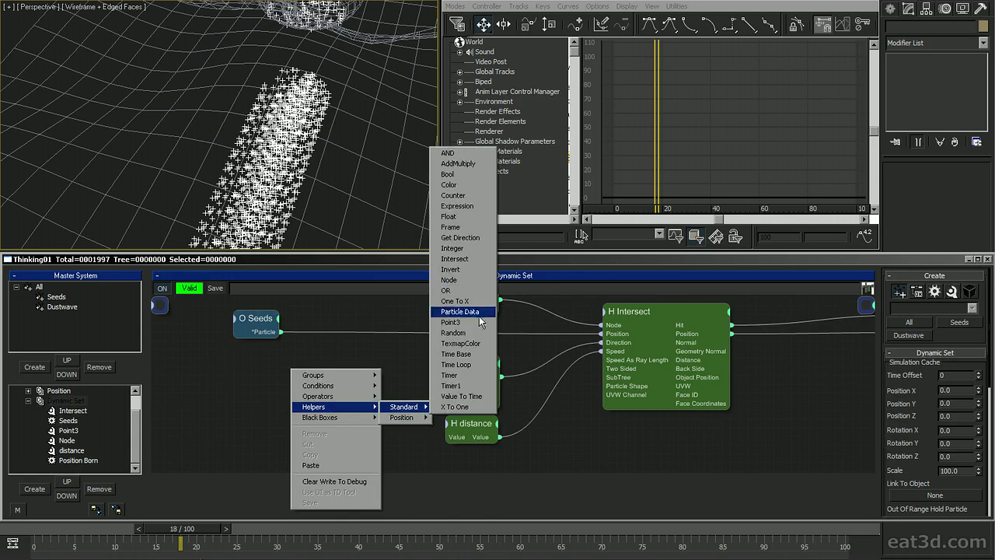
pyautogui.click(453, 332)
pyautogui.moveTo(335, 367); pyautogui.dragTo(360, 362, button='middle')
pyautogui.moveTo(361, 363); pyautogui.dragTo(294, 363)
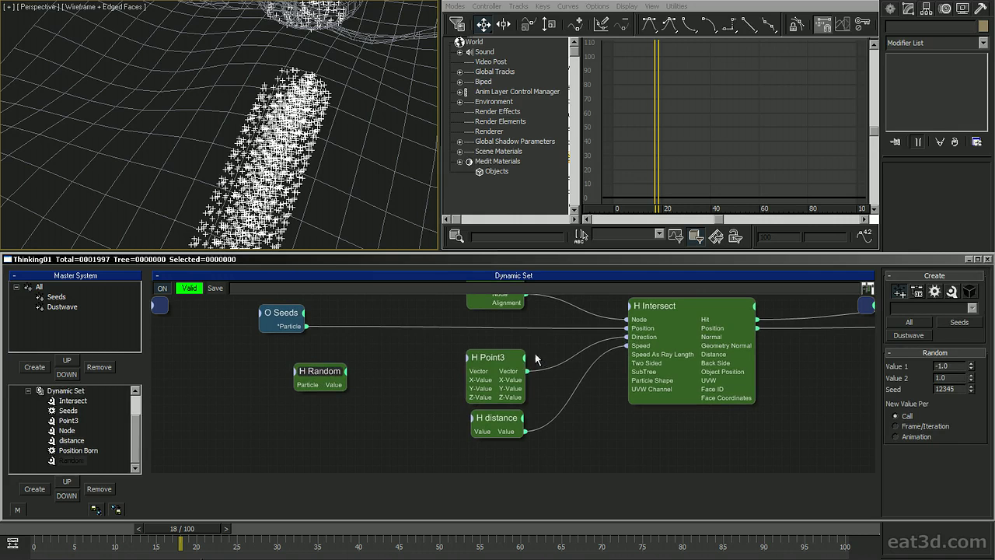
# Collapse the Point3 helper to its connected Vector output and shift it slightly toward the Intersect helper.
pyautogui.doubleClick(483, 359)
pyautogui.doubleClick(483, 359)
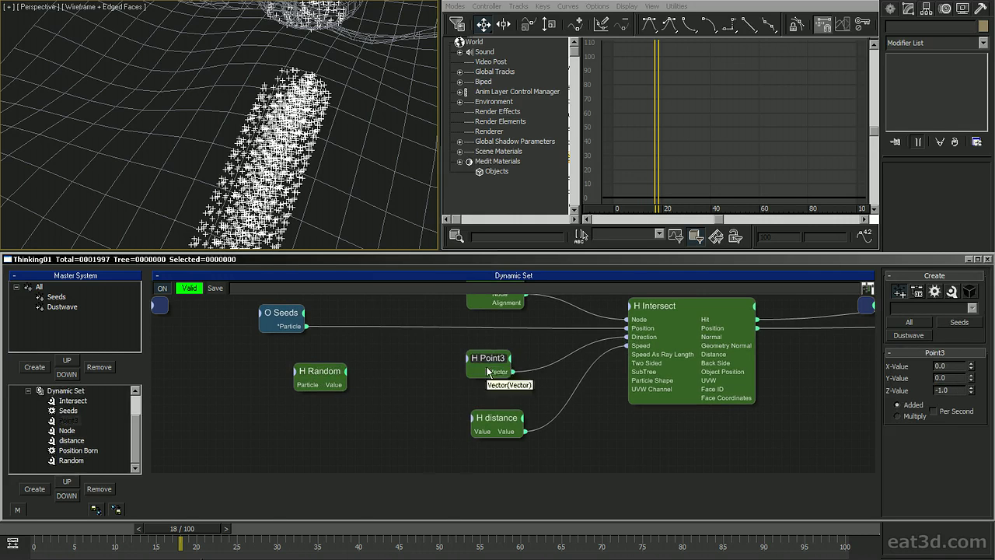
pyautogui.moveTo(486, 357); pyautogui.dragTo(497, 358)
# Check the Random helper's value range and place the helper just before the Point3 node.
pyautogui.click(334, 373)
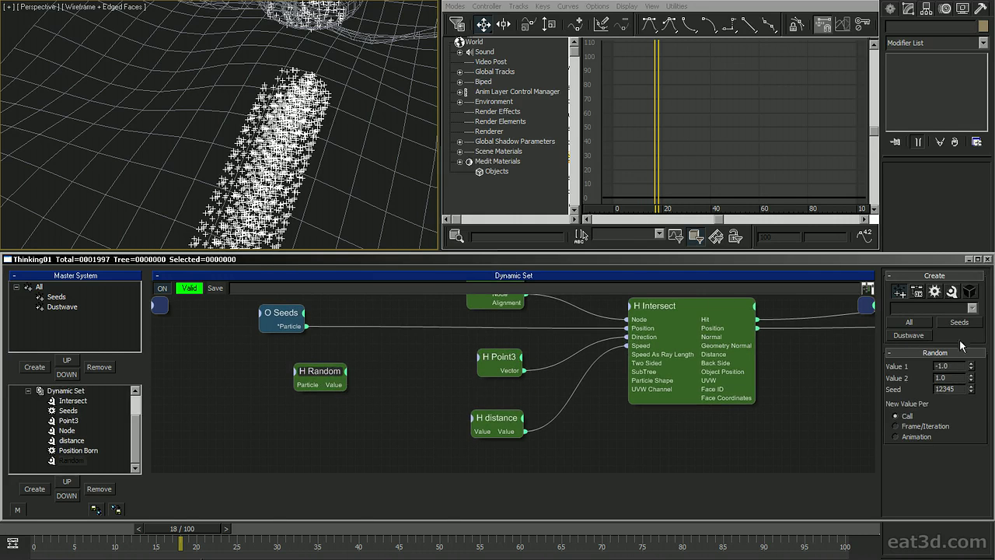
pyautogui.click(953, 378)
pyautogui.moveTo(320, 370); pyautogui.dragTo(389, 360)
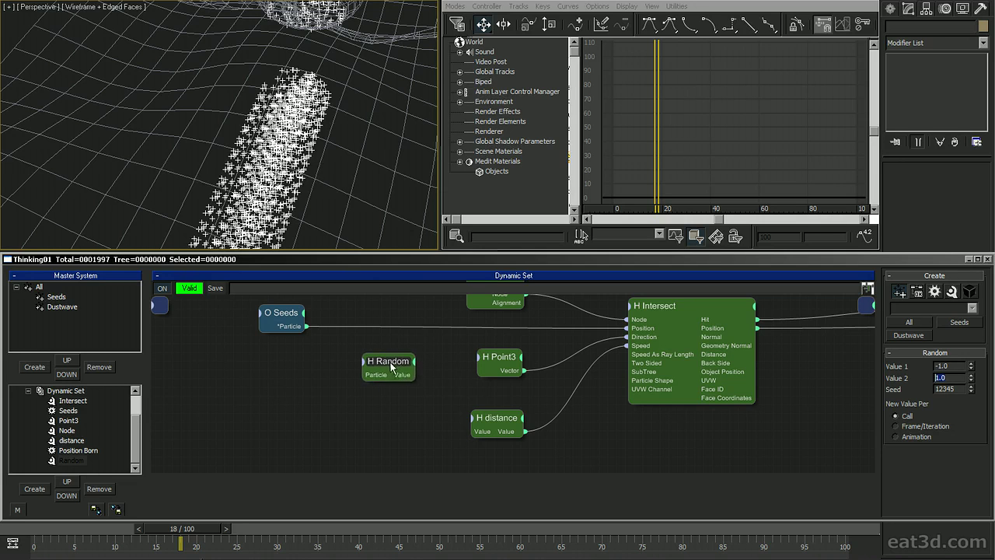
# Expose the X-Value and Y-Value inputs on the Point3 helper.
pyautogui.rightClick(479, 359)
pyautogui.click(476, 394)
pyautogui.rightClick(479, 359)
pyautogui.click(476, 404)
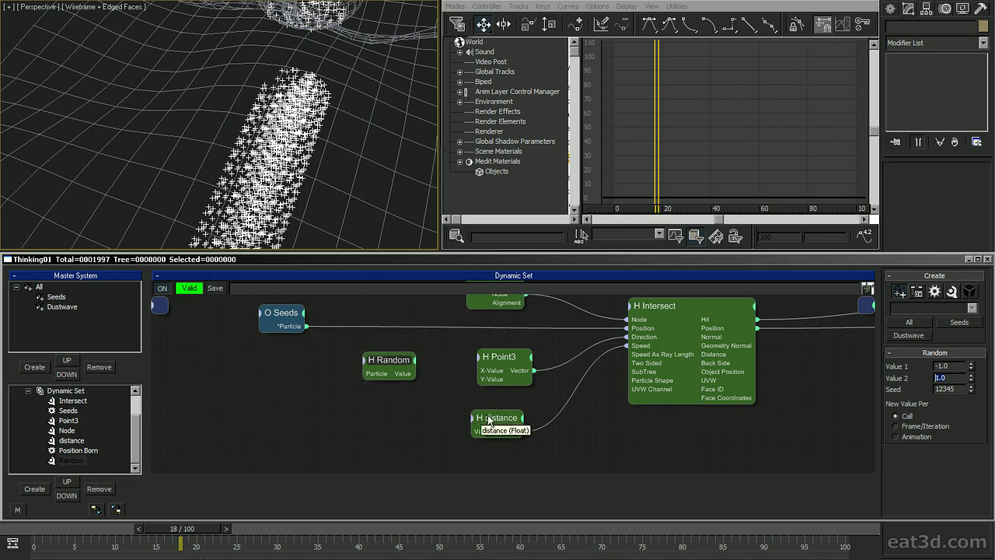
# Move the distance helper lower and connect the Random helper's Value output to Point3's X-Value input.
pyautogui.moveTo(488, 421); pyautogui.dragTo(483, 443)
pyautogui.moveTo(403, 365); pyautogui.dragTo(491, 372)
pyautogui.click(389, 387)
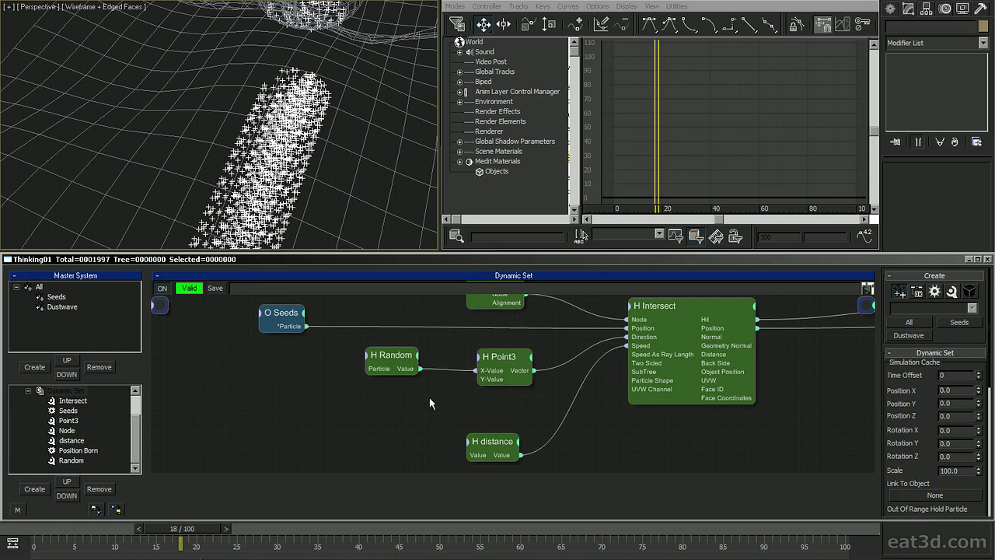
# Duplicate the Random helper below the original and connect the copy's Value output to Point3's Y-Value input.
pyautogui.click(401, 355)
pyautogui.click(444, 405)
pyautogui.moveTo(400, 366)
pyautogui.keyDown('shift'); pyautogui.mouseDown()
pyautogui.moveTo(398, 387)
pyautogui.moveTo(475, 379)
pyautogui.mouseUp(); pyautogui.keyUp('shift')
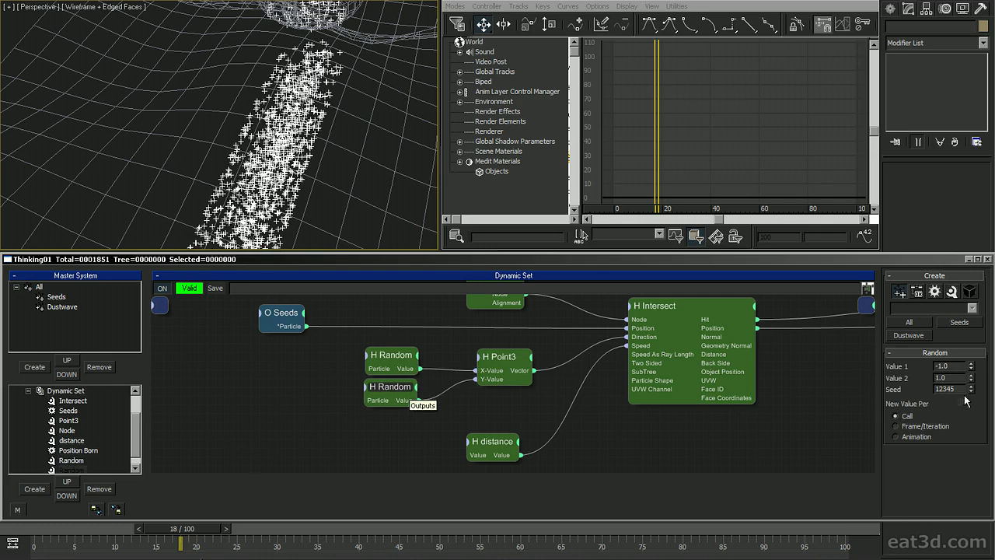
# Set the second Random helper's Seed to 12269 and check the particle spread at frame 25.
pyautogui.moveTo(975, 394); pyautogui.dragTo(966, 410)
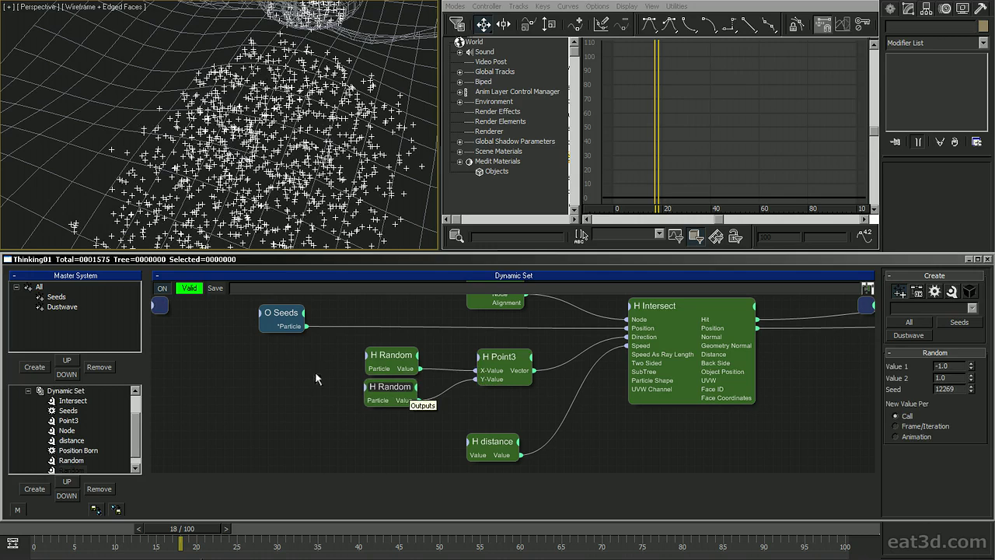
pyautogui.keyDown('alt'); pyautogui.moveTo(286, 126); pyautogui.dragTo(278, 222, button='middle'); pyautogui.keyUp('alt')
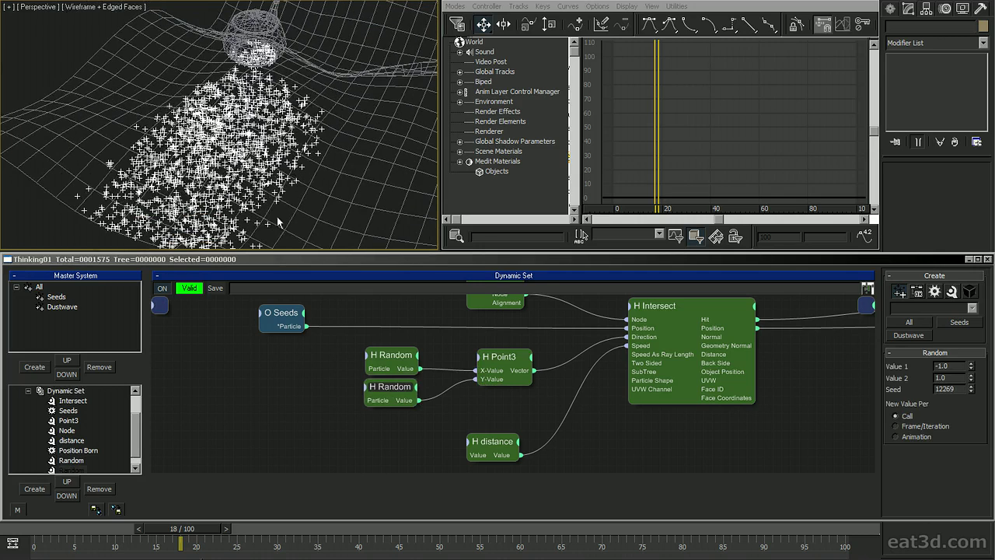
pyautogui.moveTo(171, 523); pyautogui.dragTo(227, 526)
pyautogui.keyDown('alt'); pyautogui.moveTo(295, 147); pyautogui.dragTo(303, 144, button='middle'); pyautogui.keyUp('alt')
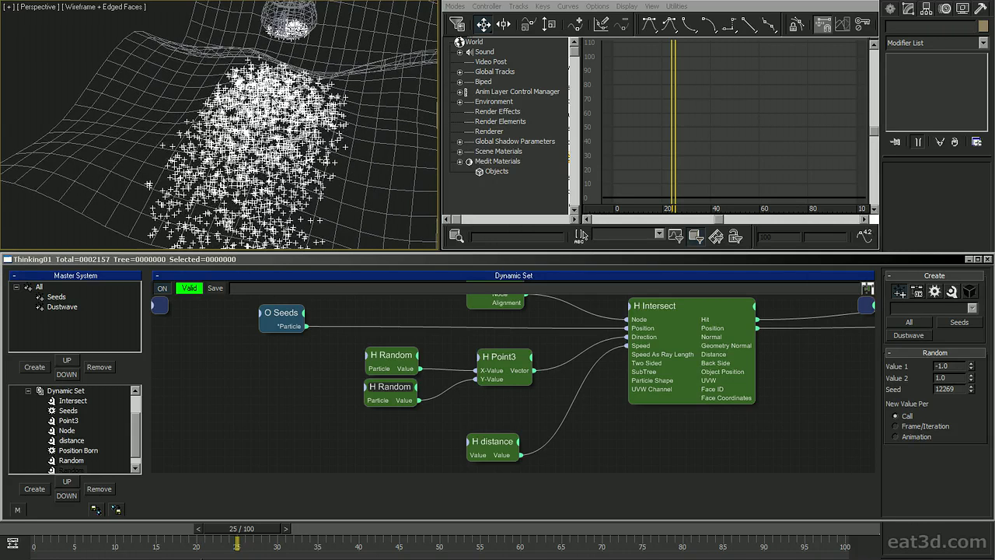
# Move the second Random helper lower to leave a gap beneath the first one.
pyautogui.moveTo(385, 392); pyautogui.dragTo(384, 416)
pyautogui.click(321, 411)
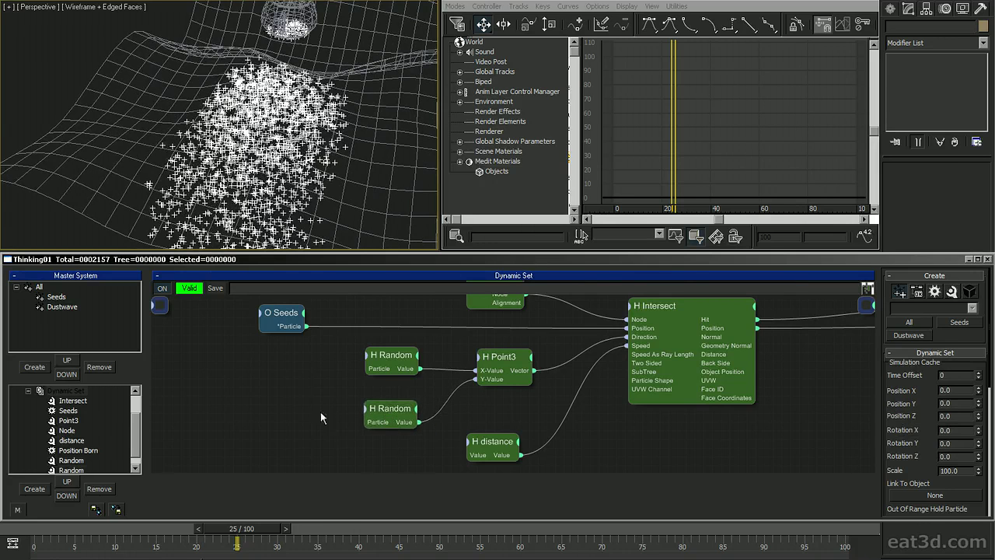
# Expose the Value1 and Value2 inputs on both Random helpers.
pyautogui.moveTo(323, 409); pyautogui.dragTo(392, 414, button='middle')
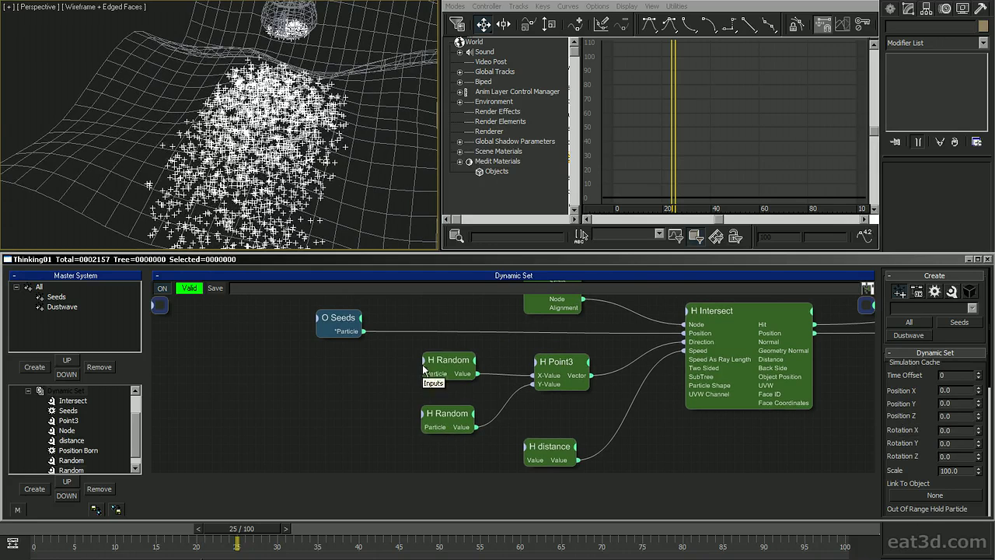
pyautogui.click(424, 360)
pyautogui.click(422, 396)
pyautogui.click(424, 359)
pyautogui.click(426, 406)
pyautogui.rightClick(394, 413)
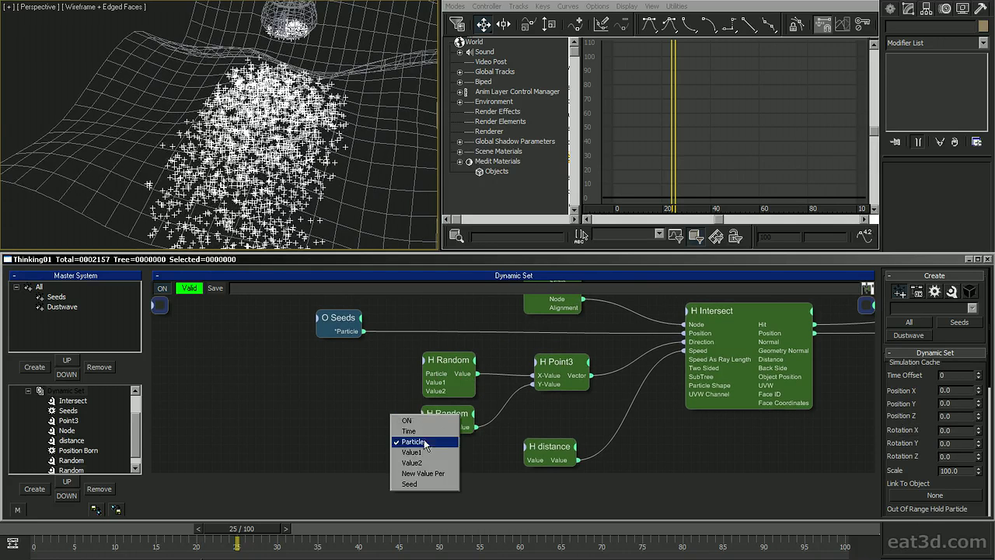
pyautogui.click(413, 459)
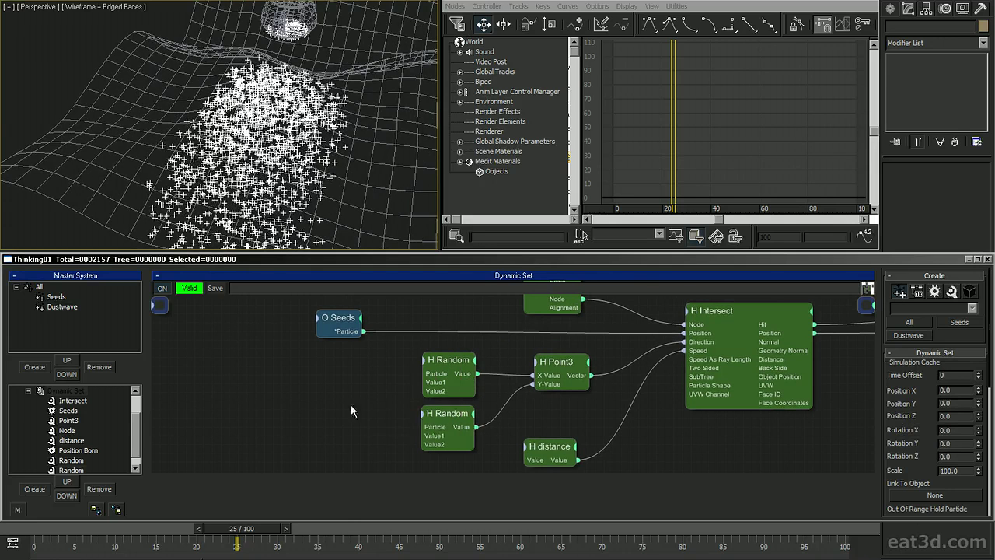
# Add a standard Float helper, rename it spread, and place it to the left of the Random helpers.
pyautogui.rightClick(257, 393)
pyautogui.moveTo(303, 428)
pyautogui.moveTo(392, 429)
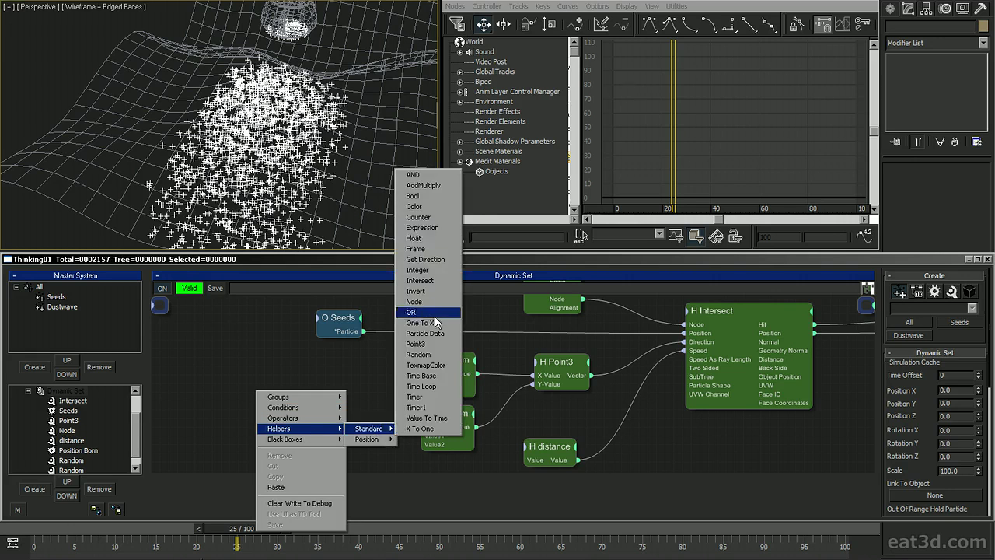
pyautogui.click(413, 238)
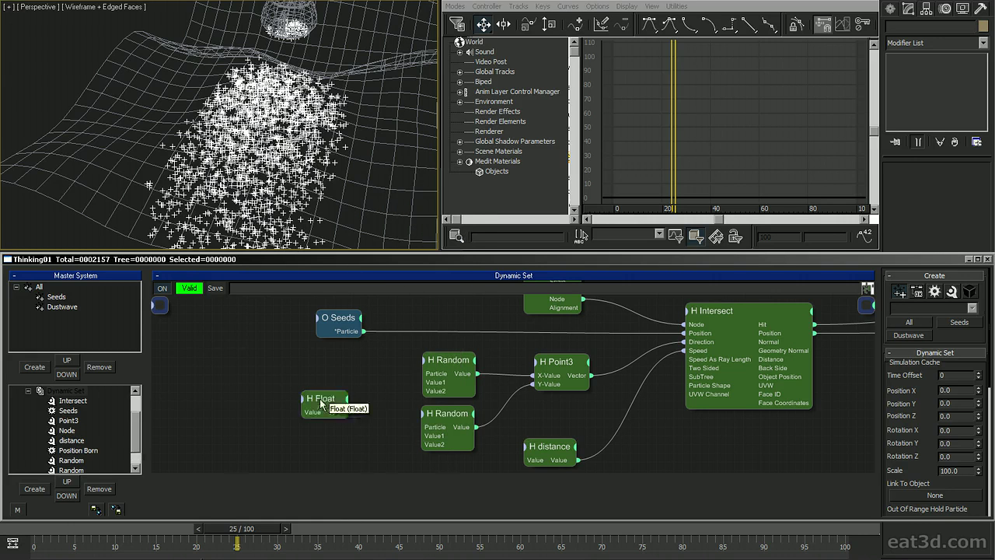
pyautogui.moveTo(314, 407); pyautogui.dragTo(301, 367)
pyautogui.moveTo(141, 438); pyautogui.dragTo(140, 448)
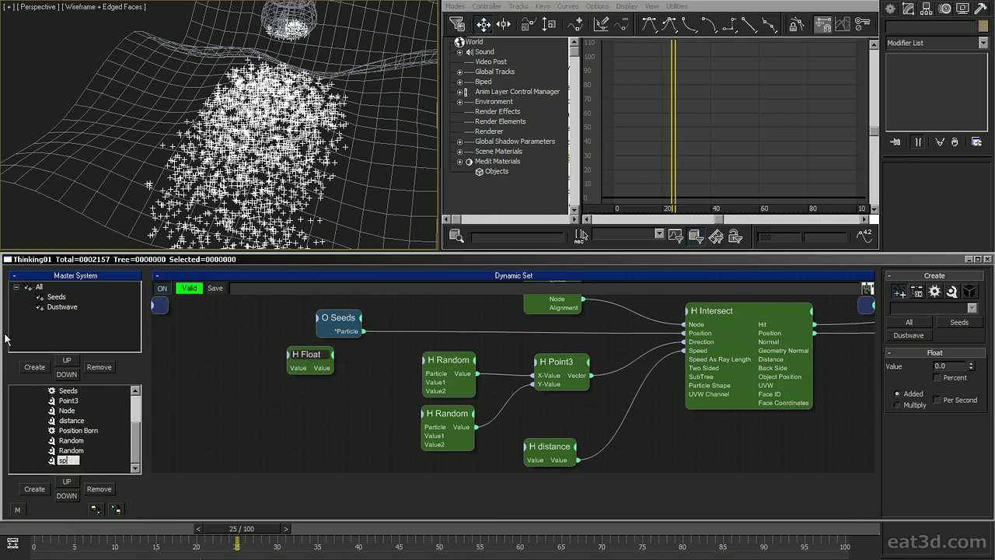
pyautogui.press('Return')
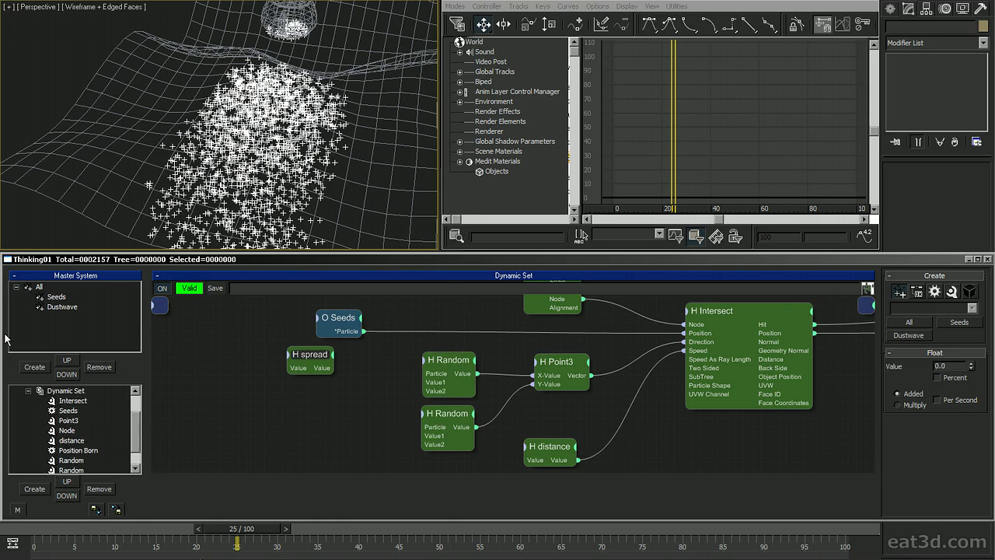
pyautogui.moveTo(307, 356)
pyautogui.mouseDown()
pyautogui.moveTo(281, 368)
pyautogui.moveTo(306, 378)
pyautogui.moveTo(279, 378)
pyautogui.moveTo(293, 369)
pyautogui.mouseUp()
pyautogui.click(297, 393)
pyautogui.click(296, 394)
pyautogui.click(322, 403)
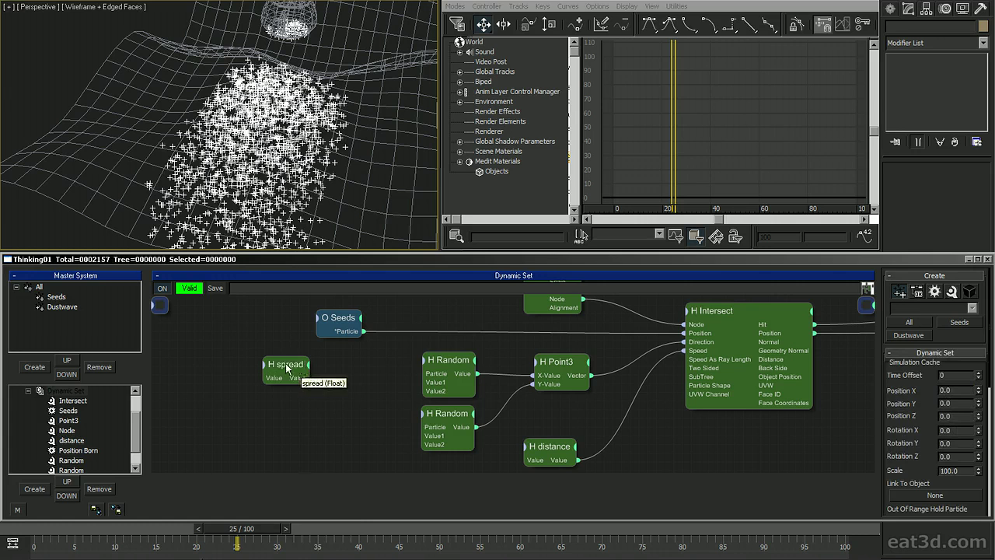
# Add a second Float helper between spread and the Random helpers, with its value at -1 in Multiply mode.
pyautogui.rightClick(270, 397)
pyautogui.moveTo(322, 437)
pyautogui.moveTo(381, 436)
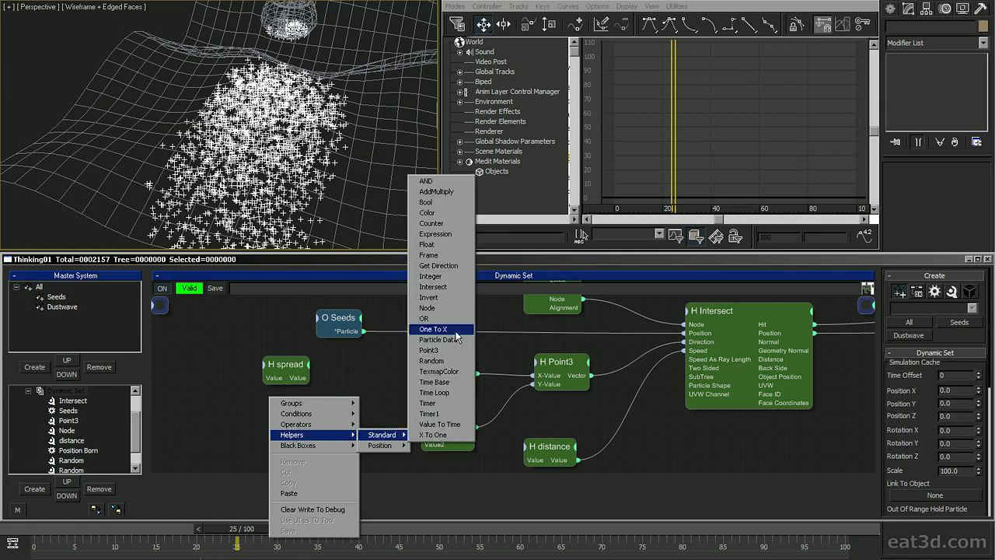
pyautogui.click(437, 247)
pyautogui.moveTo(339, 410); pyautogui.dragTo(355, 387)
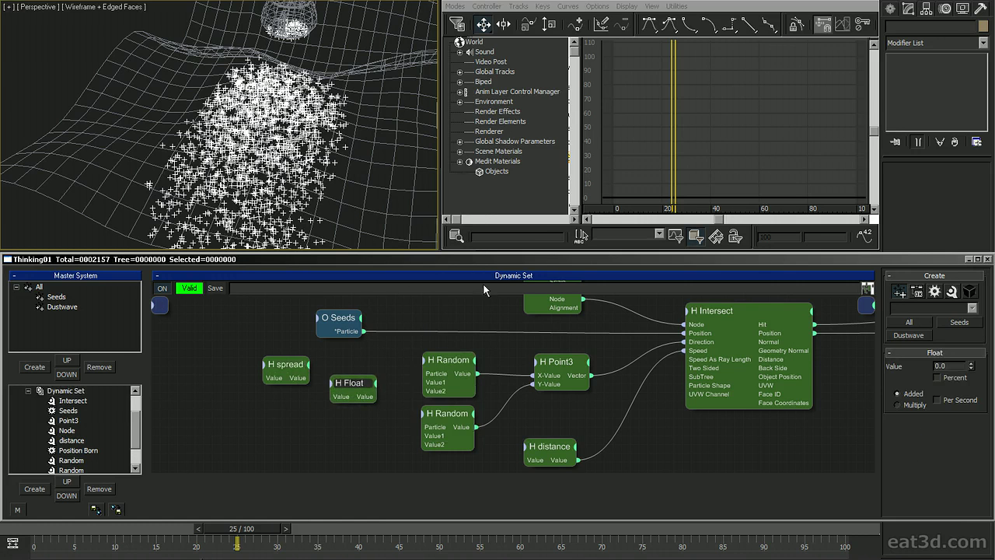
pyautogui.write('-1')
pyautogui.press('Return')
pyautogui.click(335, 420)
pyautogui.moveTo(349, 382); pyautogui.dragTo(346, 393)
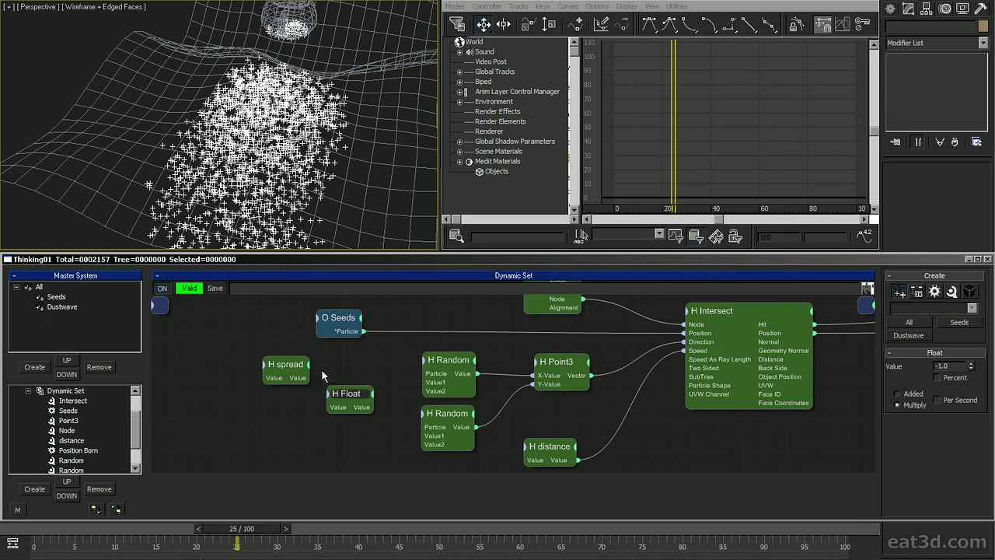
# Wire spread through the Float helper to Value1 of both Random helpers, and spread directly to their Value2 inputs.
pyautogui.moveTo(289, 375); pyautogui.dragTo(341, 363)
pyautogui.moveTo(311, 401); pyautogui.dragTo(426, 391)
pyautogui.moveTo(363, 373); pyautogui.dragTo(437, 382)
pyautogui.moveTo(332, 374); pyautogui.dragTo(285, 397)
pyautogui.moveTo(291, 397); pyautogui.dragTo(294, 376, button='middle')
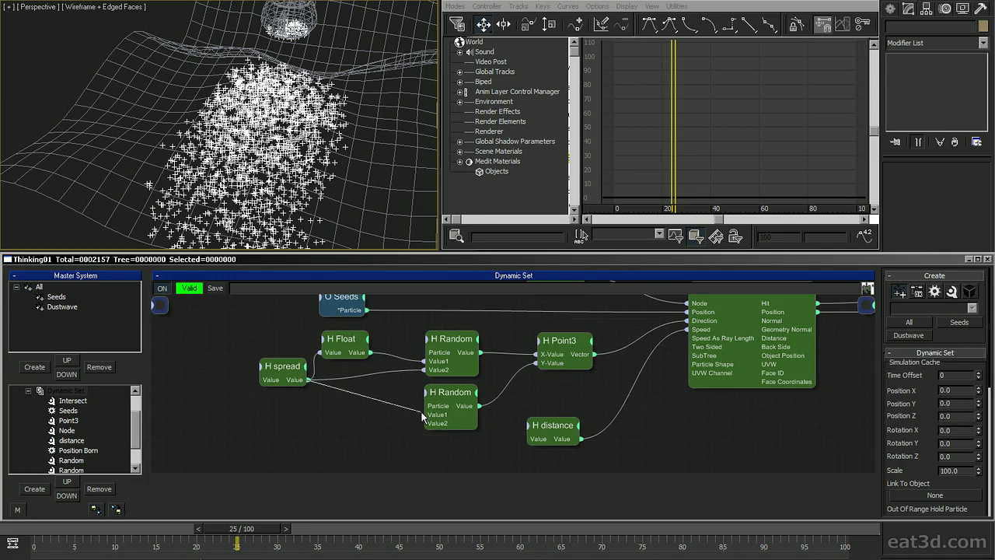
pyautogui.moveTo(427, 418); pyautogui.dragTo(422, 414)
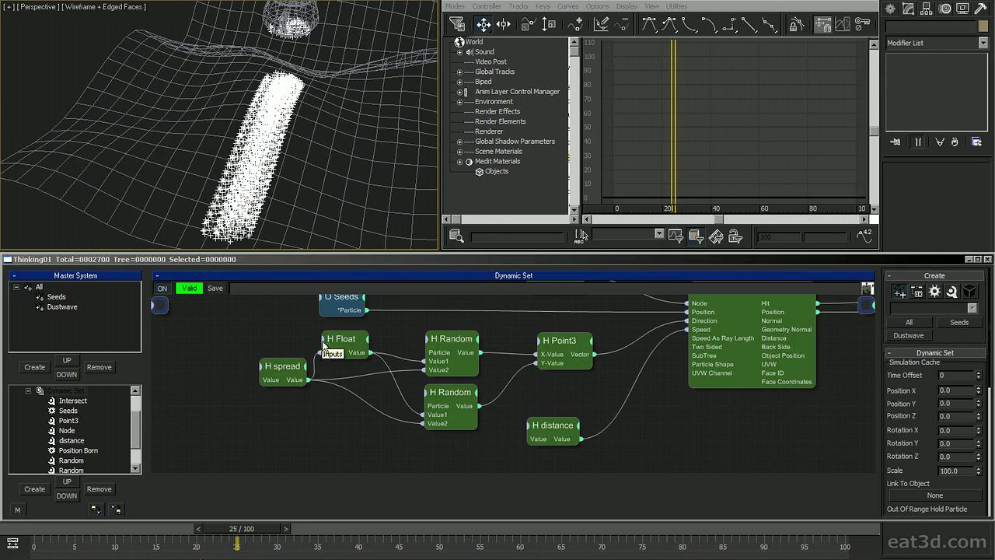
# Move the spread helper slightly lower and set its value to 2.6, checking the particle spread on the terrain.
pyautogui.moveTo(295, 378); pyautogui.dragTo(295, 393)
pyautogui.moveTo(976, 371); pyautogui.dragTo(950, 211)
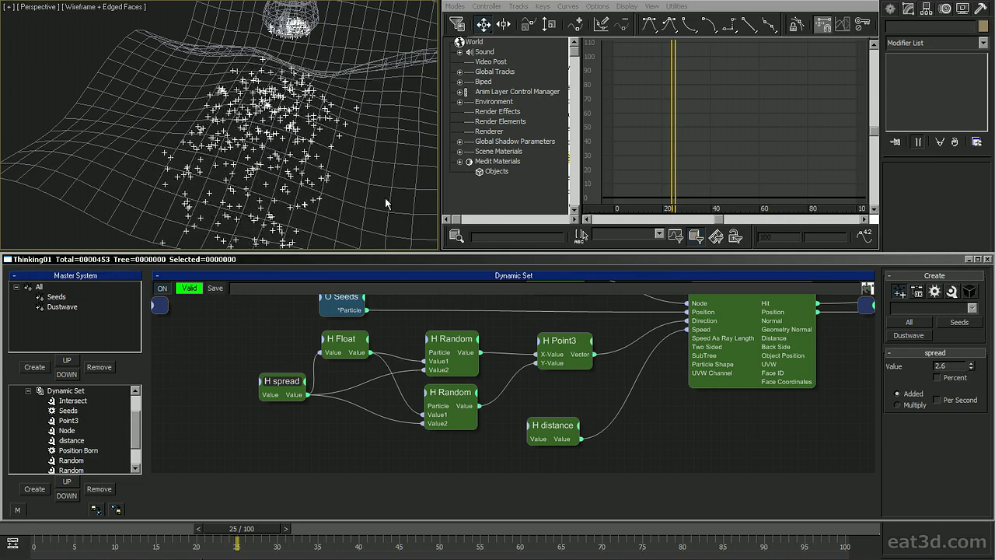
pyautogui.keyDown('alt'); pyautogui.moveTo(386, 204); pyautogui.dragTo(294, 80, button='middle'); pyautogui.keyUp('alt')
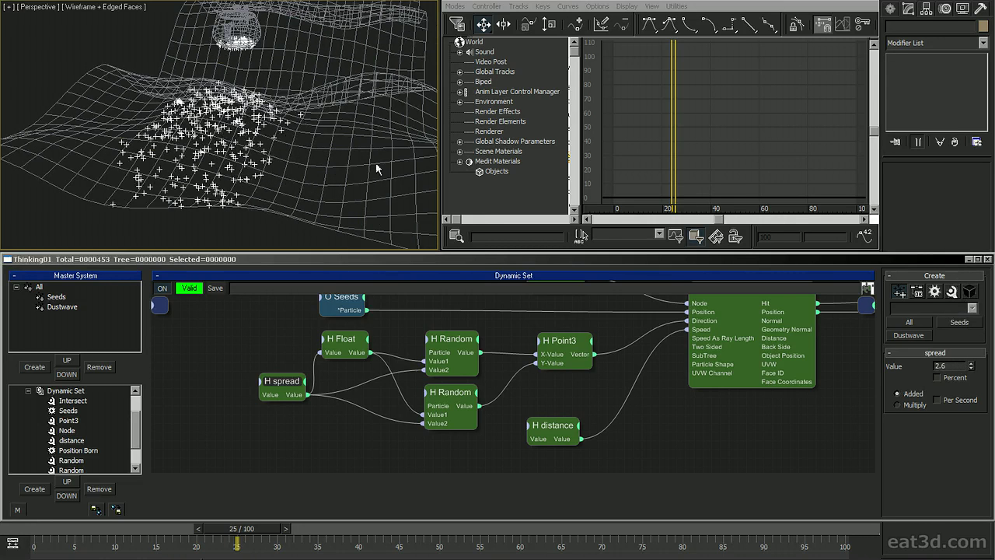
pyautogui.keyDown('alt'); pyautogui.moveTo(293, 152); pyautogui.dragTo(227, 116, button='middle'); pyautogui.keyUp('alt')
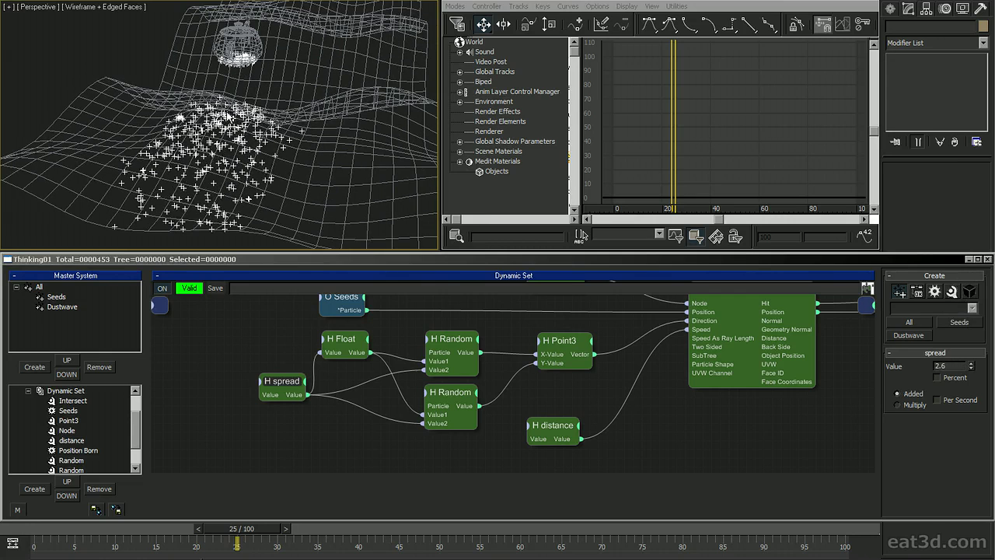
# Try a different value on the distance helper and check where the rays hit the terrain.
pyautogui.click(553, 425)
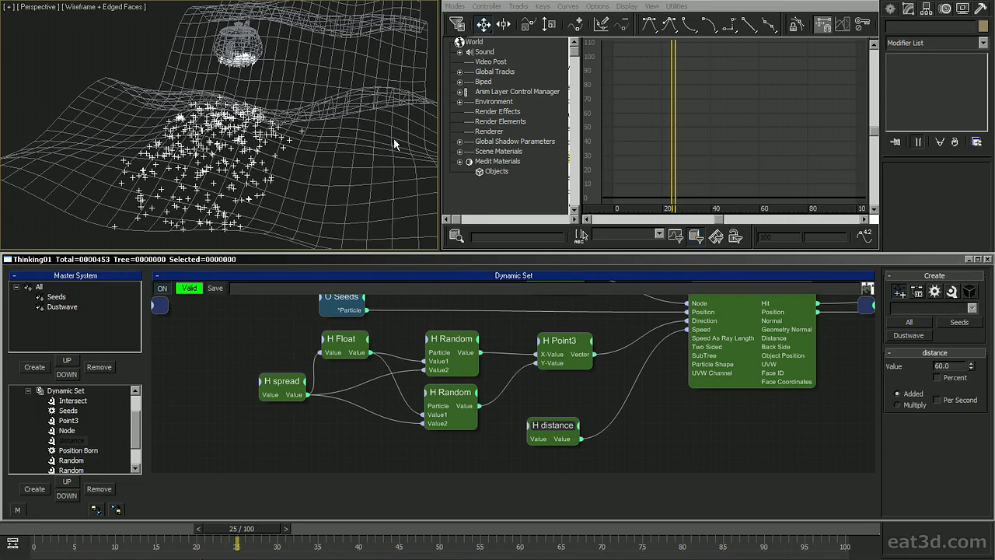
pyautogui.moveTo(971, 365); pyautogui.dragTo(976, 315)
pyautogui.rightClick(975, 311)
pyautogui.keyDown('alt'); pyautogui.moveTo(284, 117); pyautogui.dragTo(312, 172, button='middle'); pyautogui.keyUp('alt')
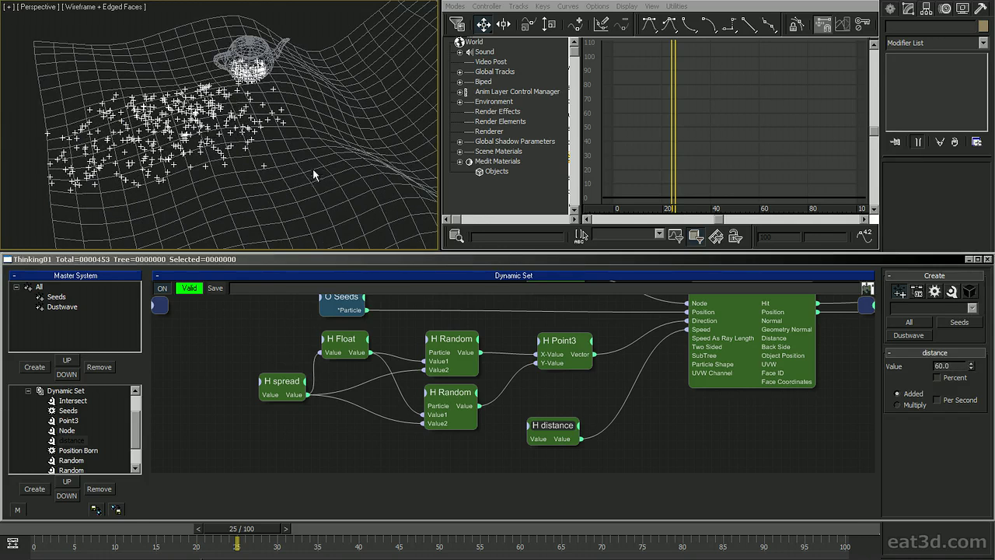
# Shift the spread helper and the multiplying Float helper slightly lower to tidy the network.
pyautogui.click(269, 361)
pyautogui.moveTo(276, 380); pyautogui.dragTo(274, 388)
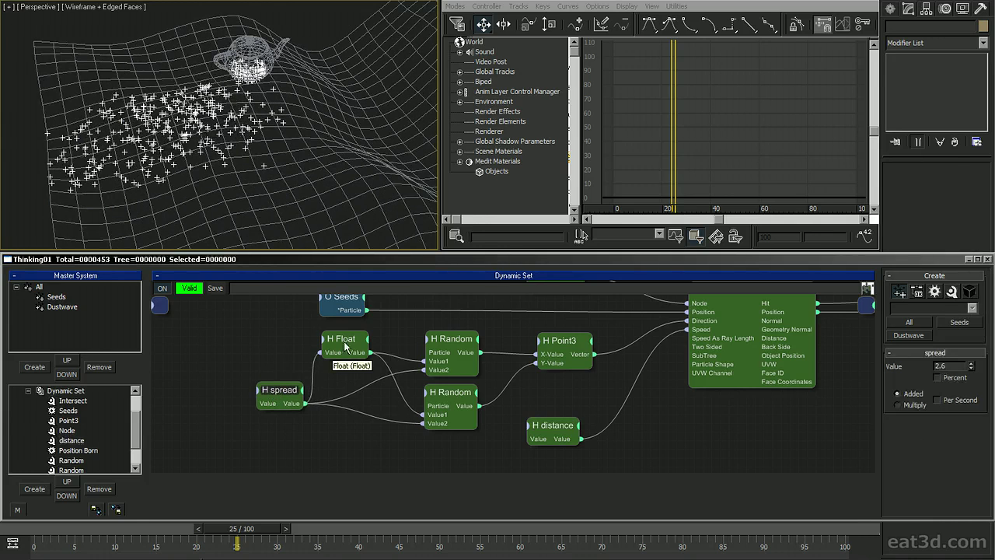
pyautogui.moveTo(345, 344); pyautogui.dragTo(339, 347)
# Play the animation from the start and examine the particles beneath the moving teapot.
pyautogui.moveTo(181, 109); pyautogui.dragTo(228, 98, button='middle')
pyautogui.press('Home')
pyautogui.press('/')
pyautogui.press('/')
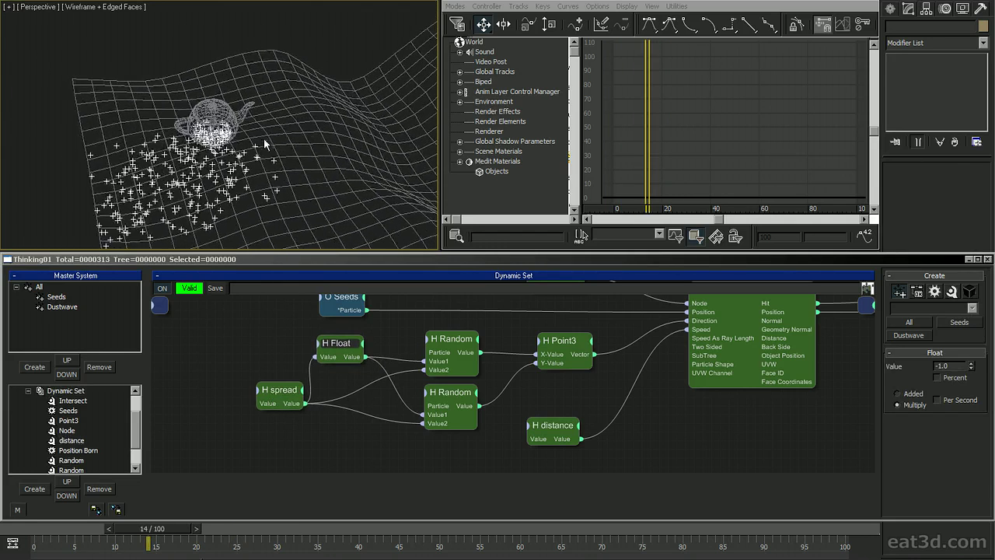
pyautogui.scroll(3, 264, 144)
pyautogui.press('/')
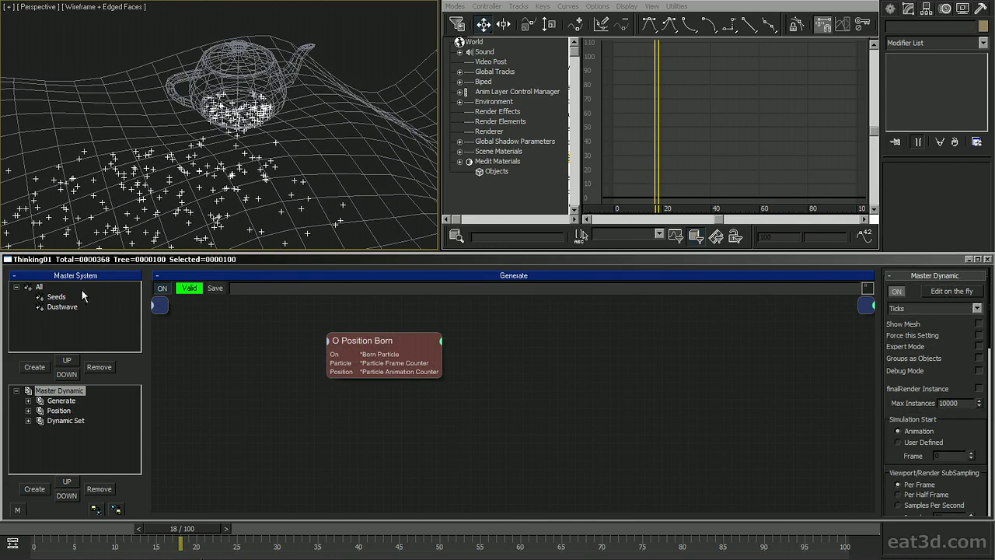
# Set the Seeds particle group's viewport display to None.
pyautogui.click(56, 296)
pyautogui.click(929, 304)
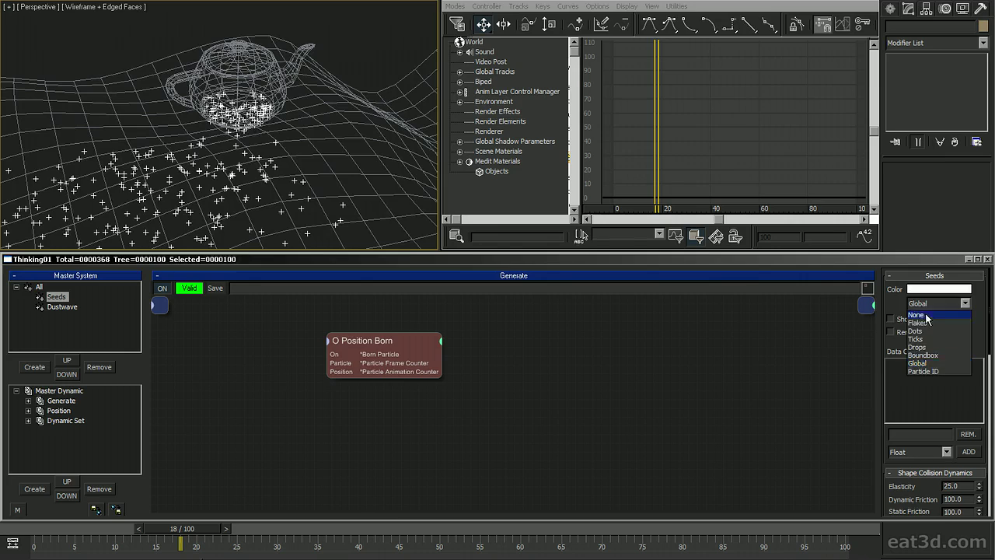
pyautogui.click(914, 317)
# Replay the animation from frame 0 and inspect the Dustwave particles on the terrain from several angles.
pyautogui.click(375, 49)
pyautogui.scroll(-3, 318, 112)
pyautogui.keyDown('alt'); pyautogui.moveTo(318, 112); pyautogui.dragTo(175, 177, button='middle'); pyautogui.keyUp('alt')
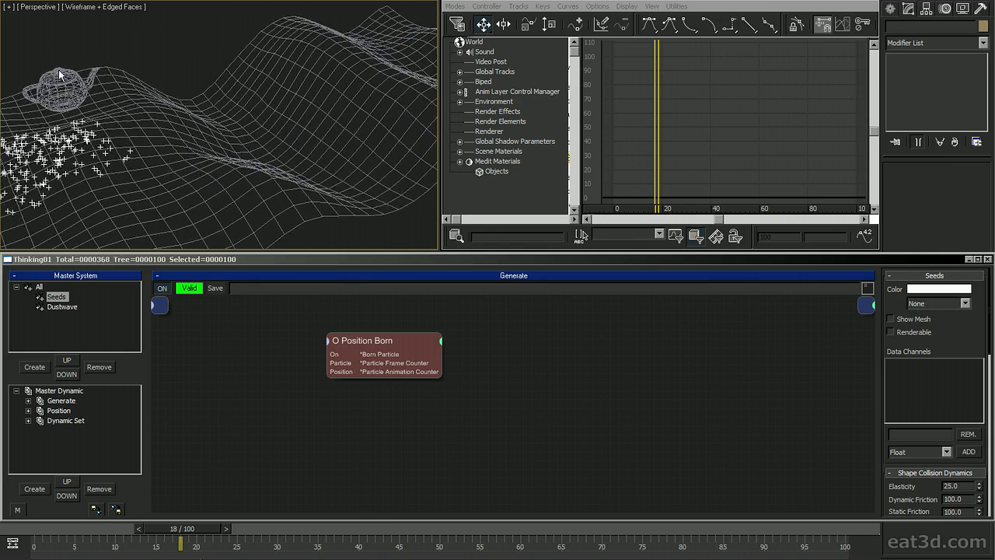
pyautogui.press('Home')
pyautogui.press('/')
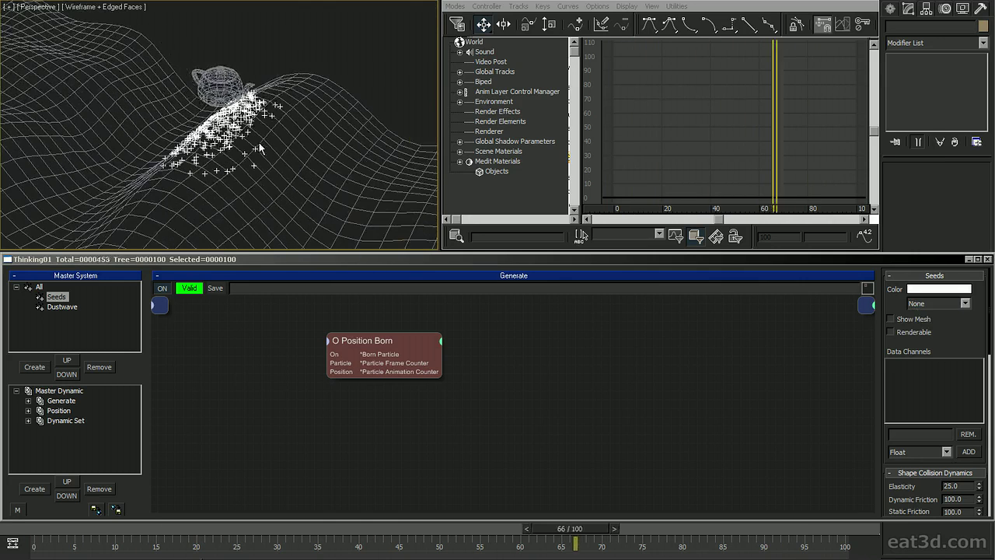
pyautogui.press('/')
pyautogui.keyDown('alt'); pyautogui.moveTo(241, 162); pyautogui.dragTo(389, 158, button='middle'); pyautogui.keyUp('alt')
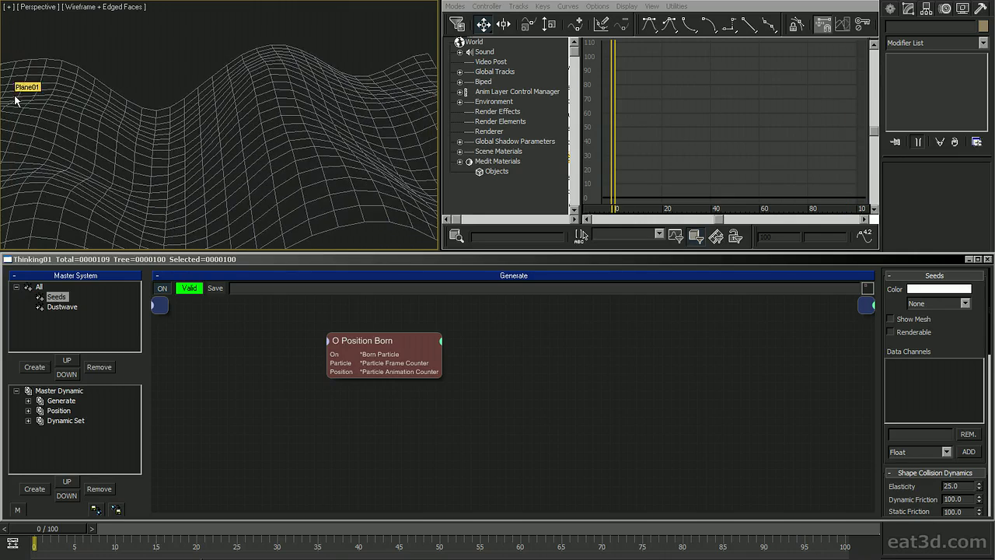
pyautogui.keyDown('alt'); pyautogui.moveTo(171, 122); pyautogui.dragTo(231, 123, button='middle'); pyautogui.keyUp('alt')
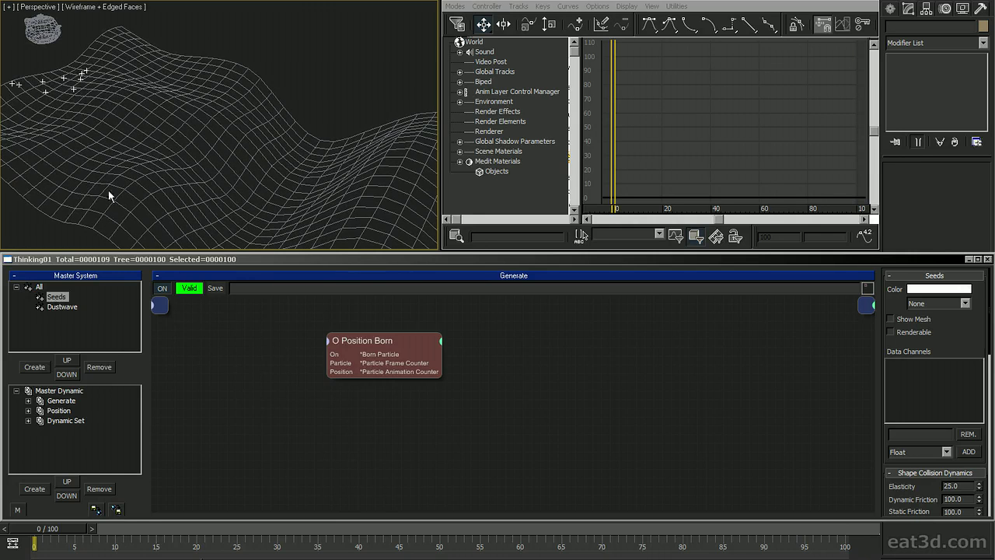
# In the Dynamic Set, move the Position Born operator farther right of Intersect and expose its Rate input.
pyautogui.click(66, 421)
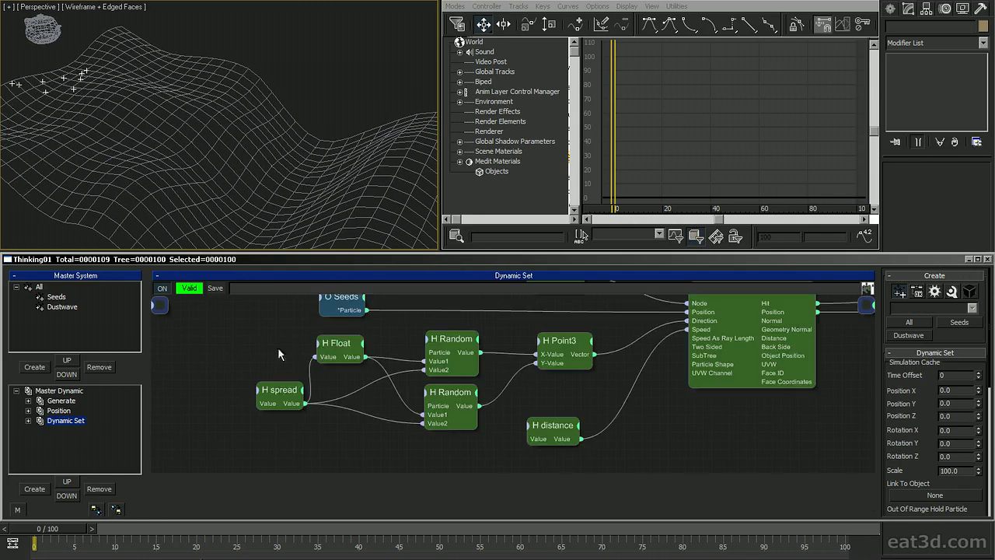
pyautogui.moveTo(279, 347); pyautogui.dragTo(191, 372, button='middle')
pyautogui.moveTo(488, 409); pyautogui.dragTo(359, 425, button='middle')
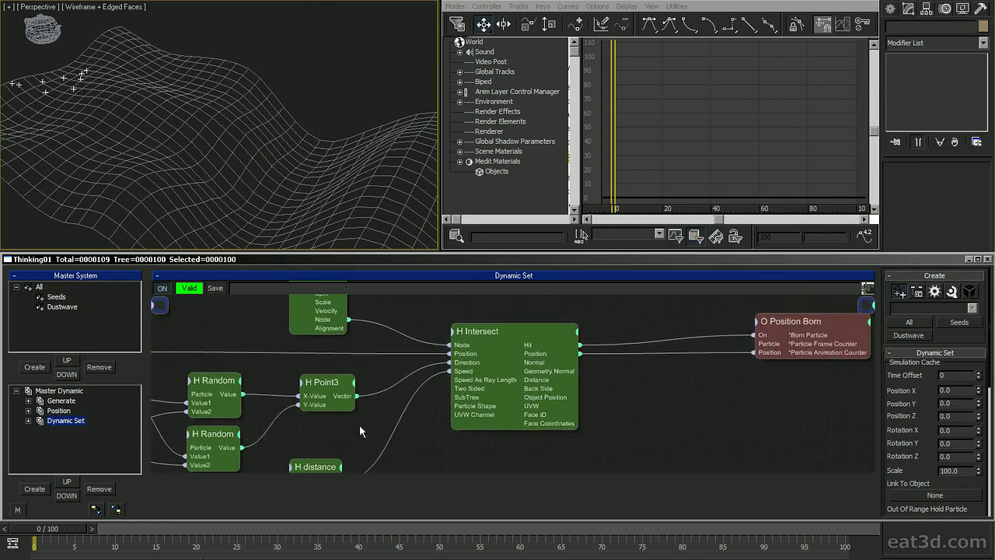
pyautogui.moveTo(472, 359); pyautogui.dragTo(313, 375, button='middle')
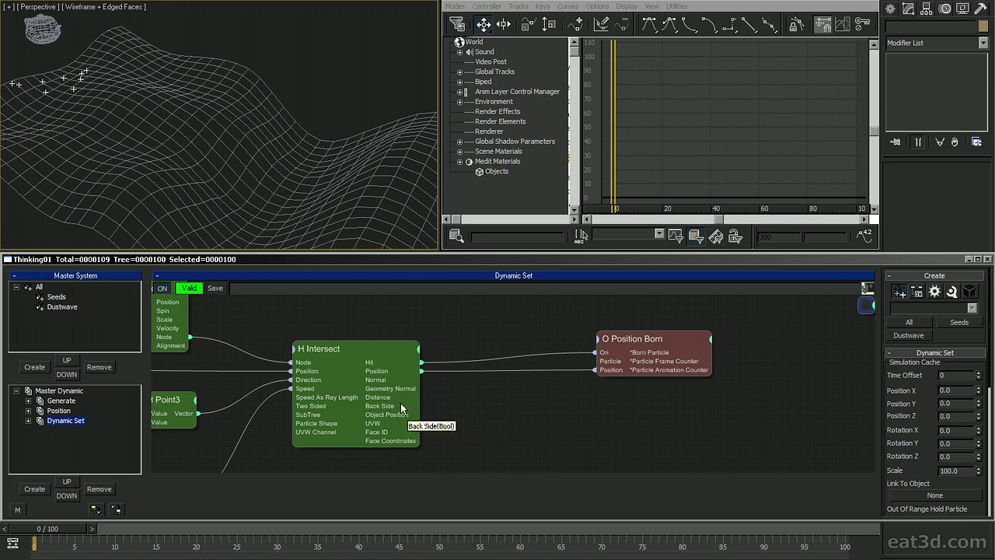
pyautogui.moveTo(635, 342); pyautogui.dragTo(686, 344)
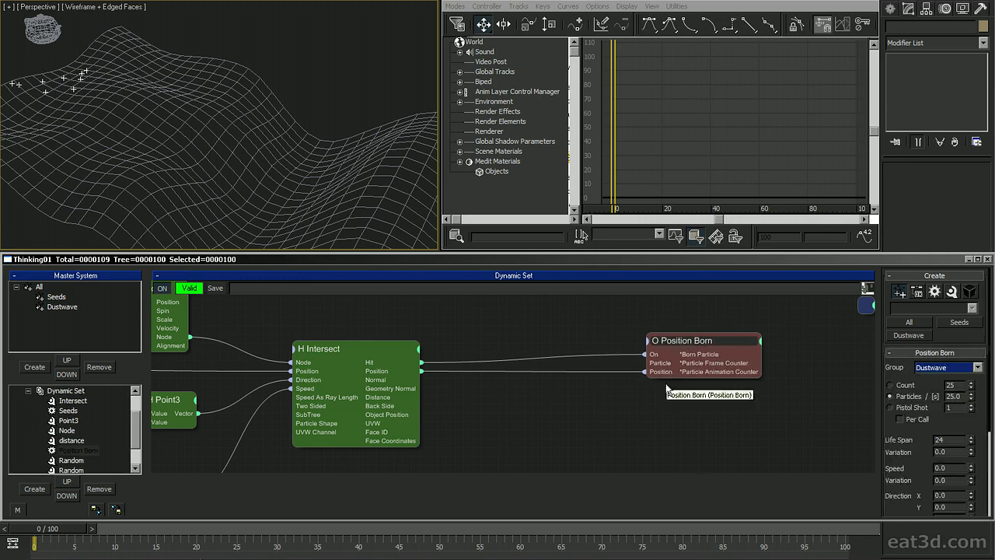
pyautogui.click(666, 387)
pyautogui.click(648, 339)
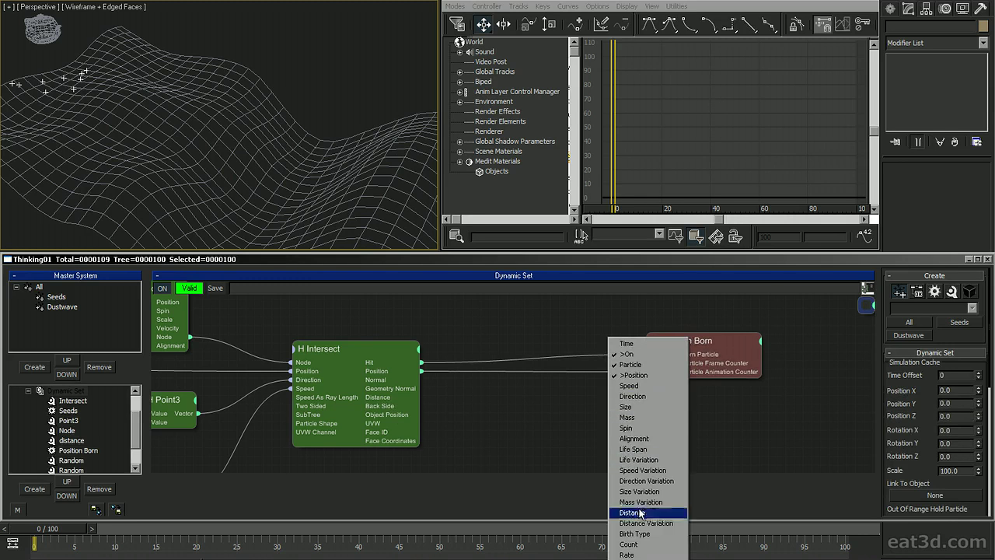
pyautogui.click(628, 555)
pyautogui.click(693, 348)
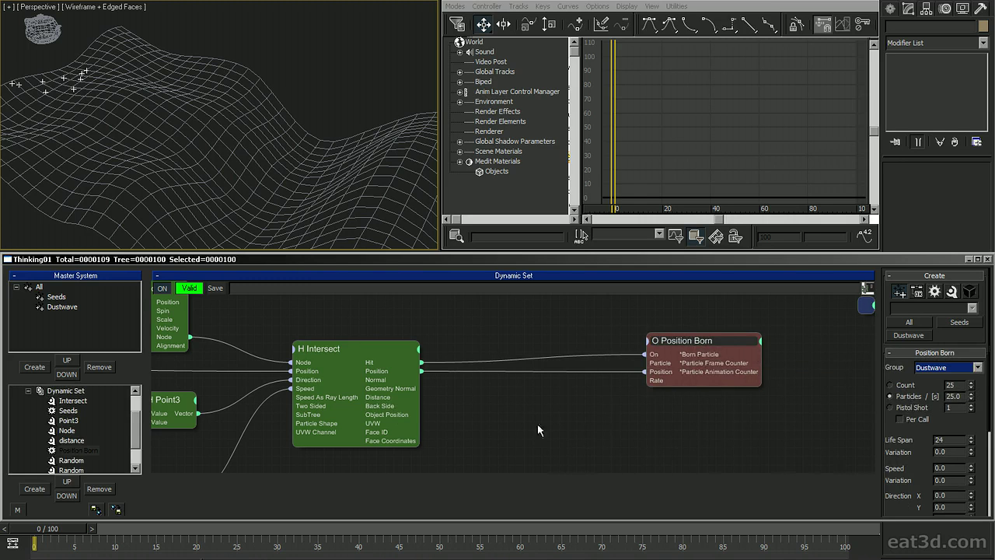
# Add an AddMultiply helper in the Dynamic Set between the Intersect helper and the Position Born operator.
pyautogui.moveTo(537, 423); pyautogui.dragTo(548, 383, button='middle')
pyautogui.moveTo(467, 412); pyautogui.dragTo(490, 425, button='middle')
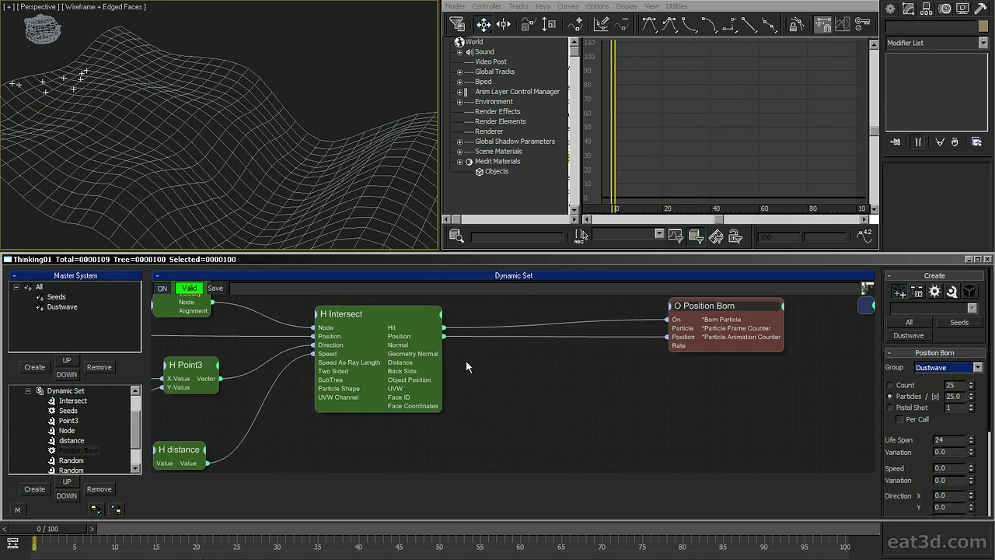
pyautogui.rightClick(482, 390)
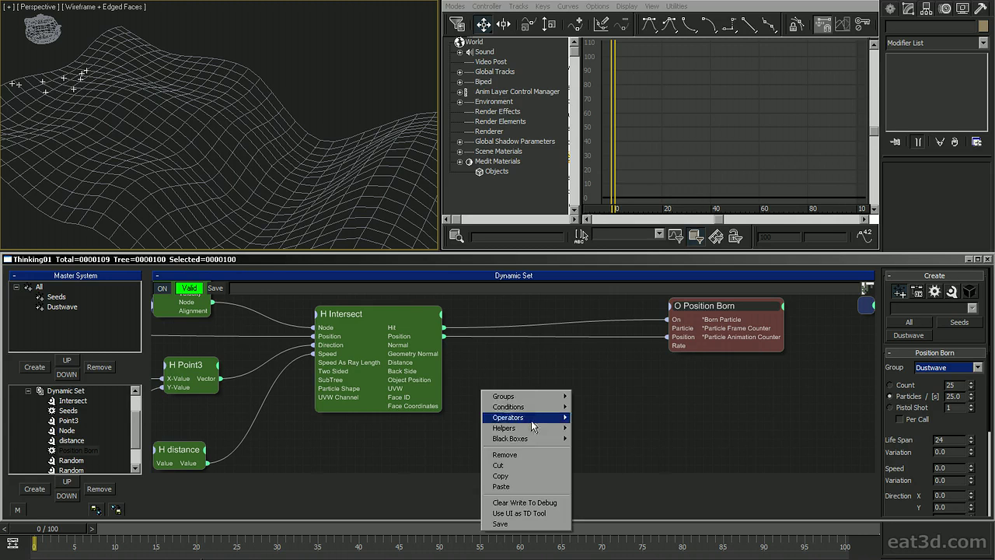
pyautogui.moveTo(533, 429)
pyautogui.moveTo(594, 427)
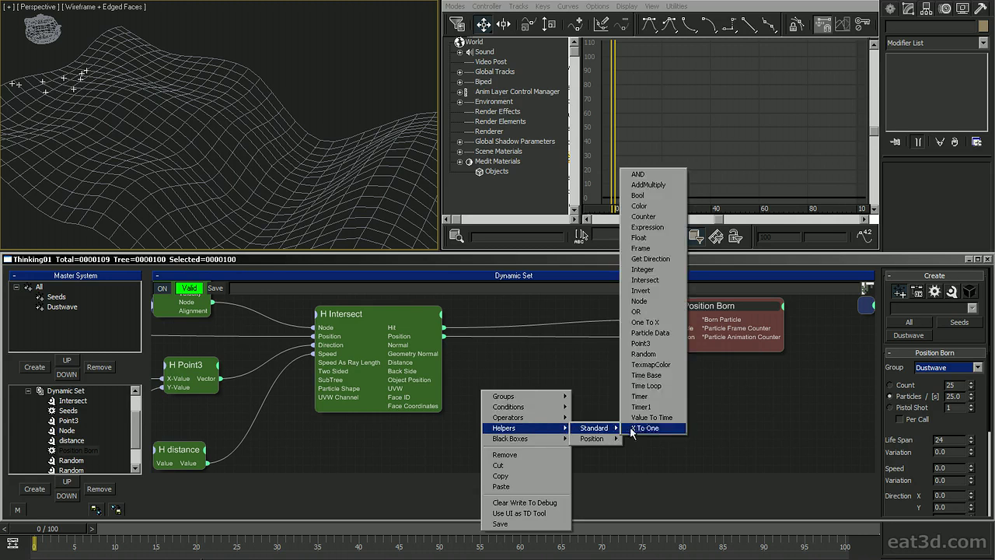
pyautogui.click(653, 195)
pyautogui.moveTo(505, 392); pyautogui.dragTo(517, 381, button='middle')
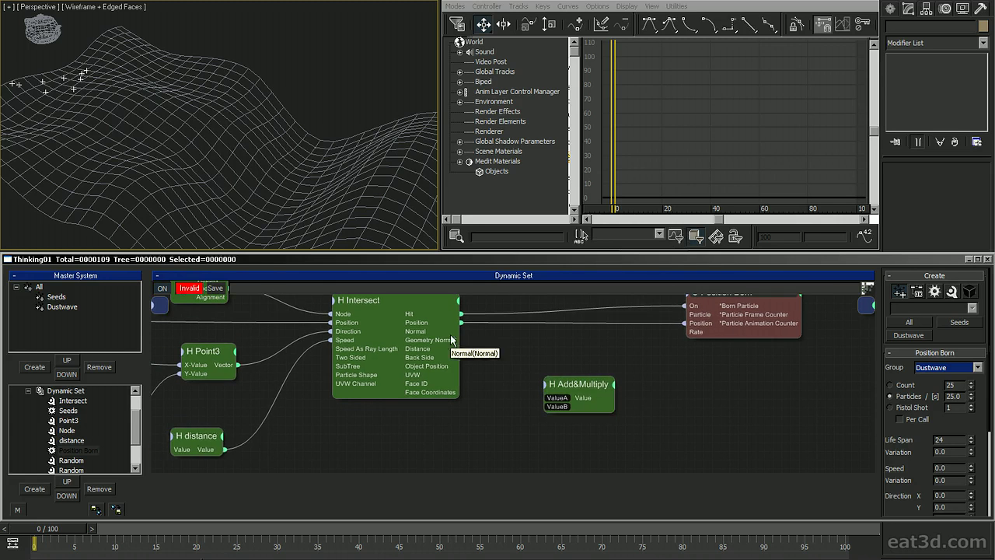
# Connect Intersect's Distance output to the Add&Multiply helper's ValueA and the distance helper's Value output to ValueB.
pyautogui.click(211, 438)
pyautogui.click(294, 450)
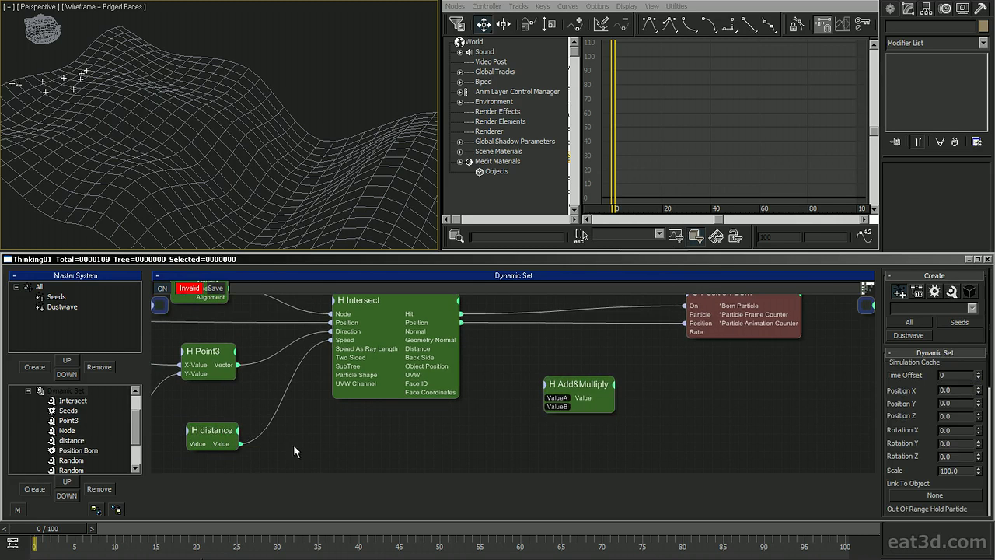
pyautogui.moveTo(462, 349); pyautogui.dragTo(545, 397)
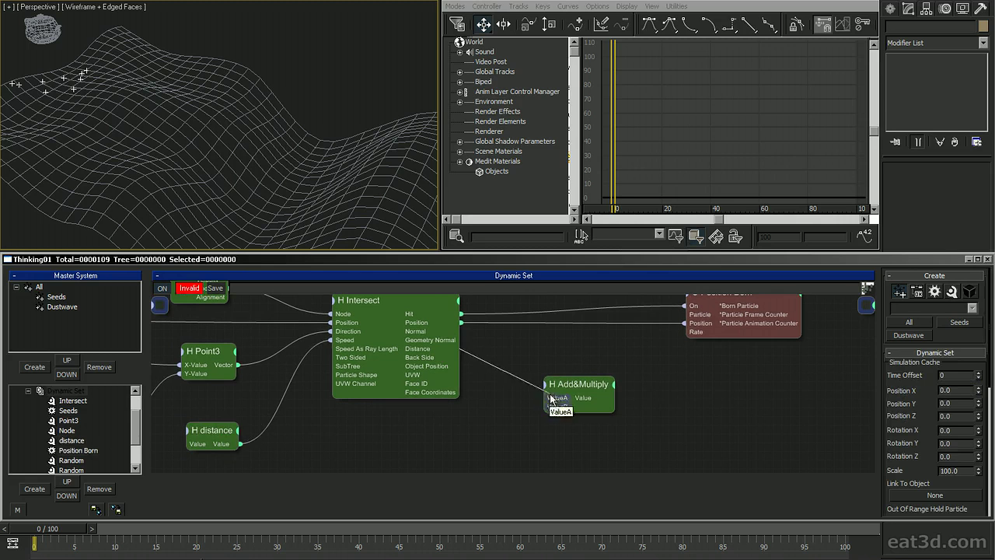
pyautogui.moveTo(227, 447); pyautogui.dragTo(565, 381)
pyautogui.click(573, 381)
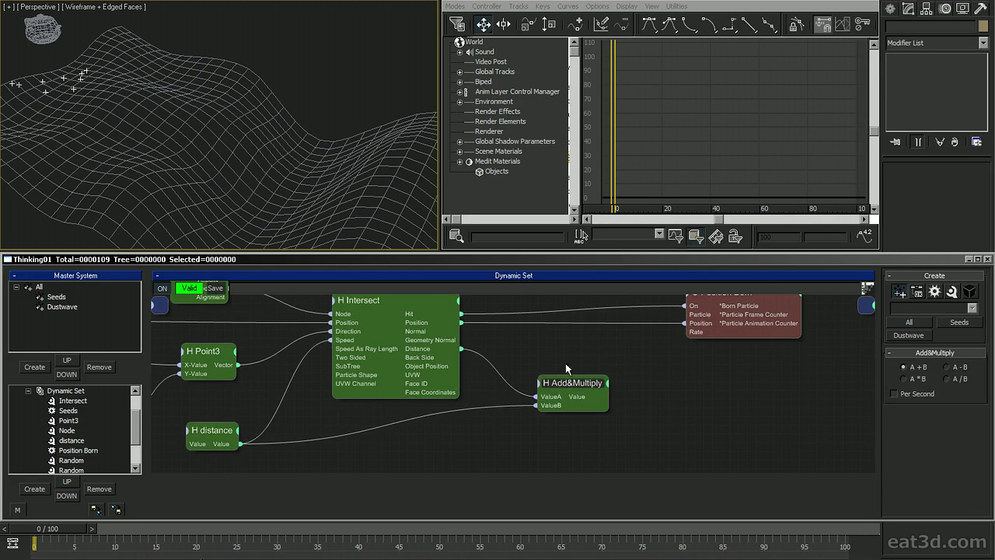
# Rename the distance helper as max distance.
pyautogui.click(209, 434)
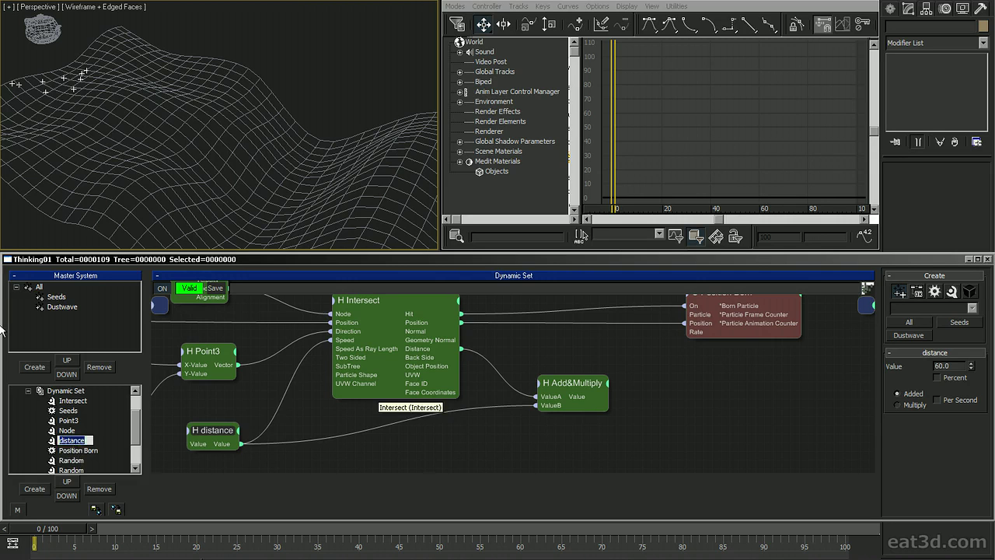
pyautogui.write('m')
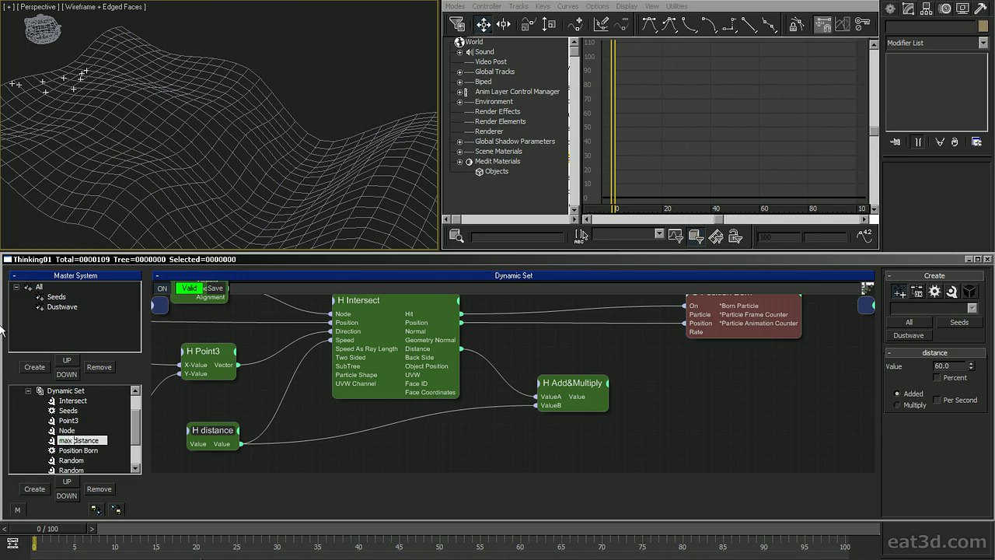
pyautogui.write('ax')
pyautogui.press('Return')
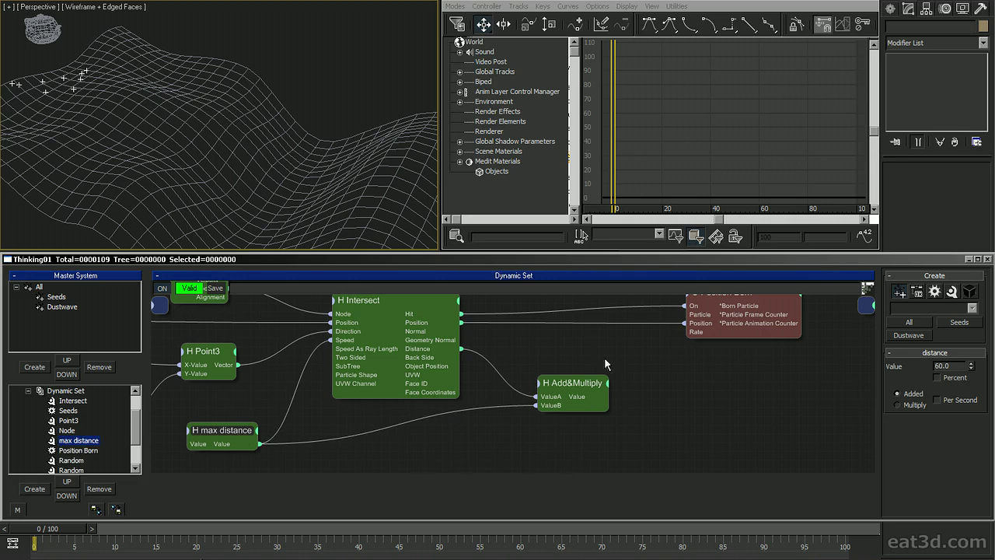
# Insert a Float helper after Add&Multiply, passing its Value through the Float into Position Born's Rate.
pyautogui.moveTo(568, 379); pyautogui.dragTo(543, 388)
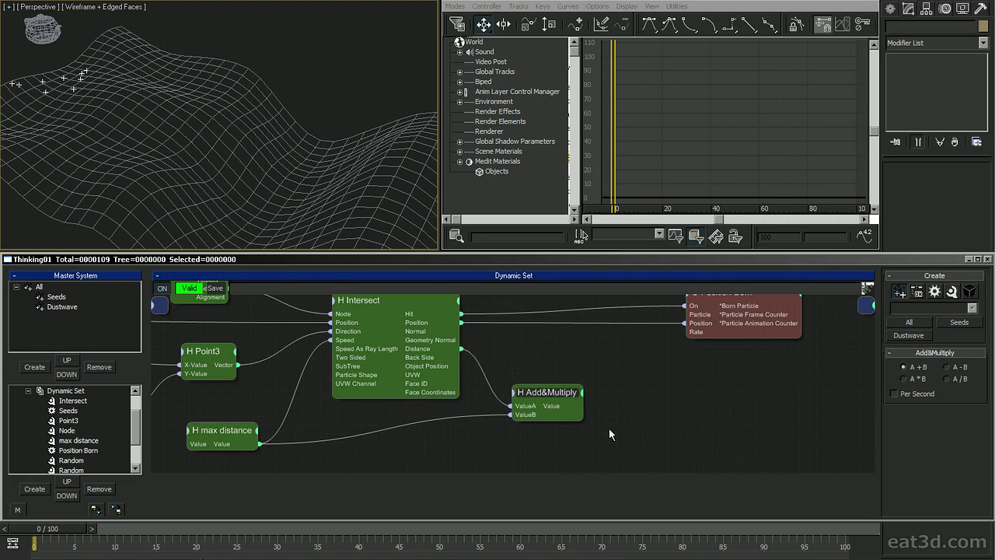
pyautogui.moveTo(652, 363); pyautogui.dragTo(561, 375, button='middle')
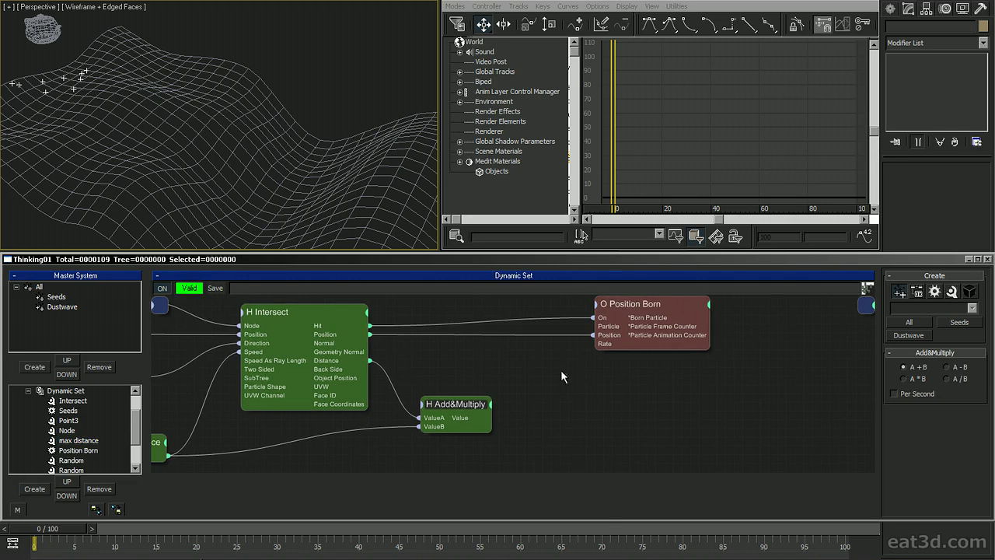
pyautogui.rightClick(519, 402)
pyautogui.moveTo(560, 439)
pyautogui.moveTo(629, 439)
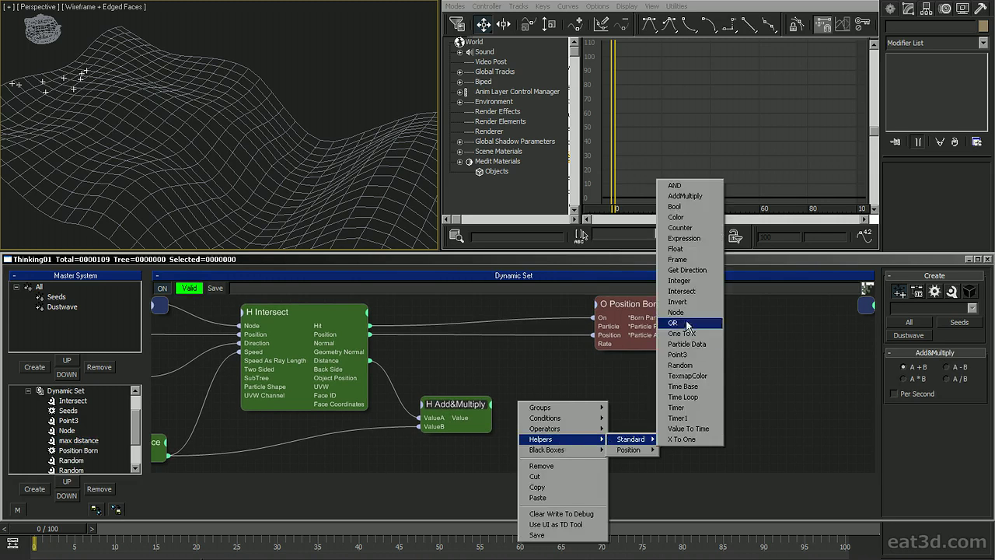
pyautogui.click(676, 248)
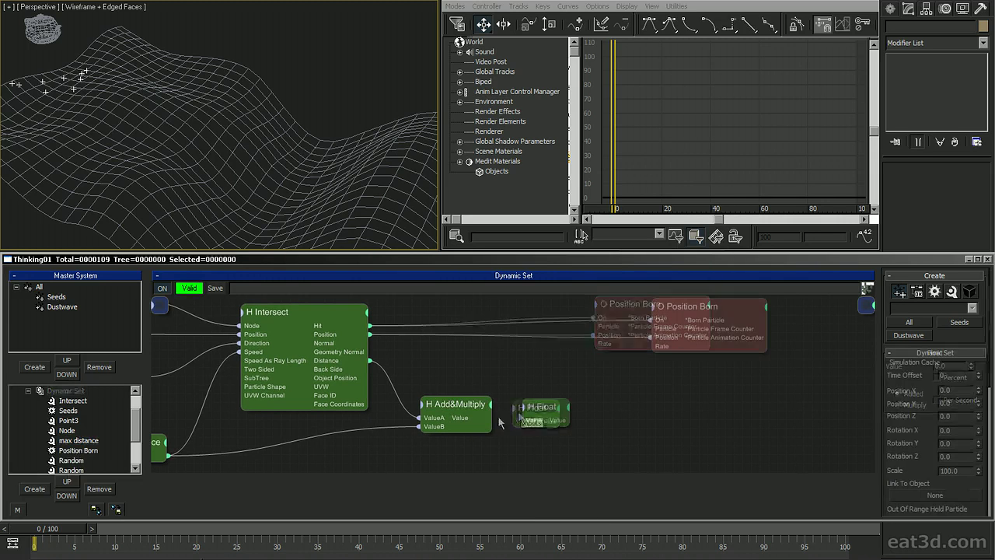
pyautogui.moveTo(570, 420); pyautogui.dragTo(653, 346)
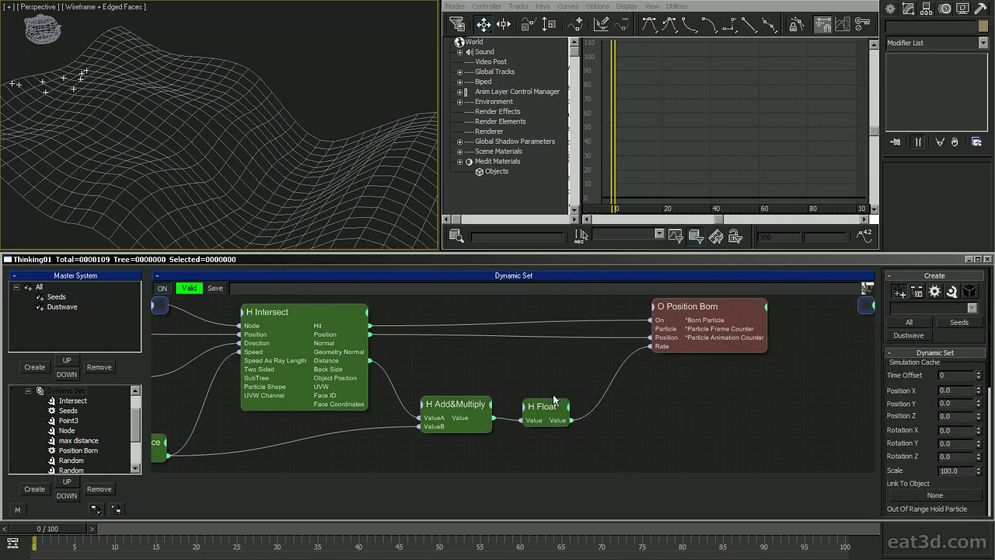
pyautogui.moveTo(554, 399); pyautogui.dragTo(603, 396)
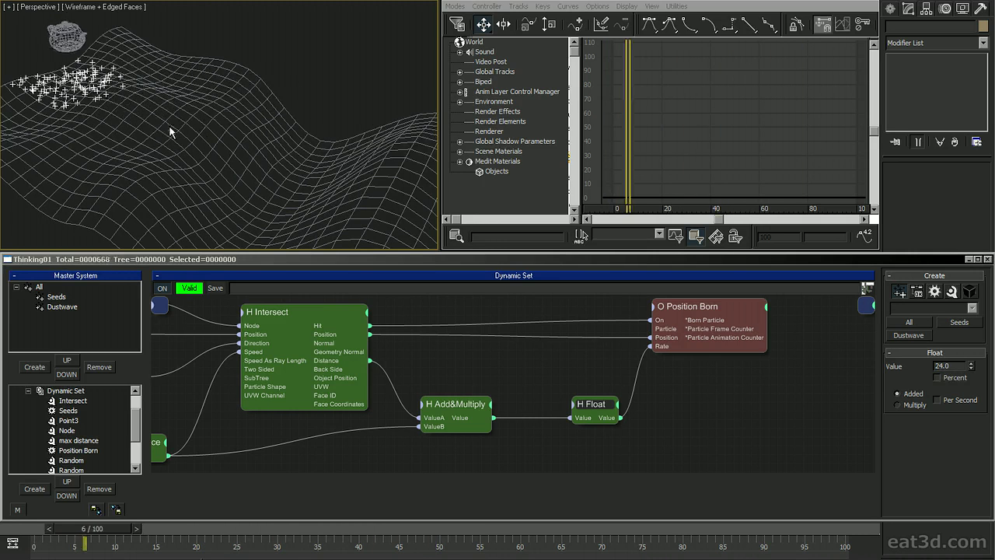
# Return to frame 0 and set the spread helper's value to 0.1.
pyautogui.keyDown('alt'); pyautogui.moveTo(213, 143); pyautogui.dragTo(246, 129, button='middle'); pyautogui.keyUp('alt')
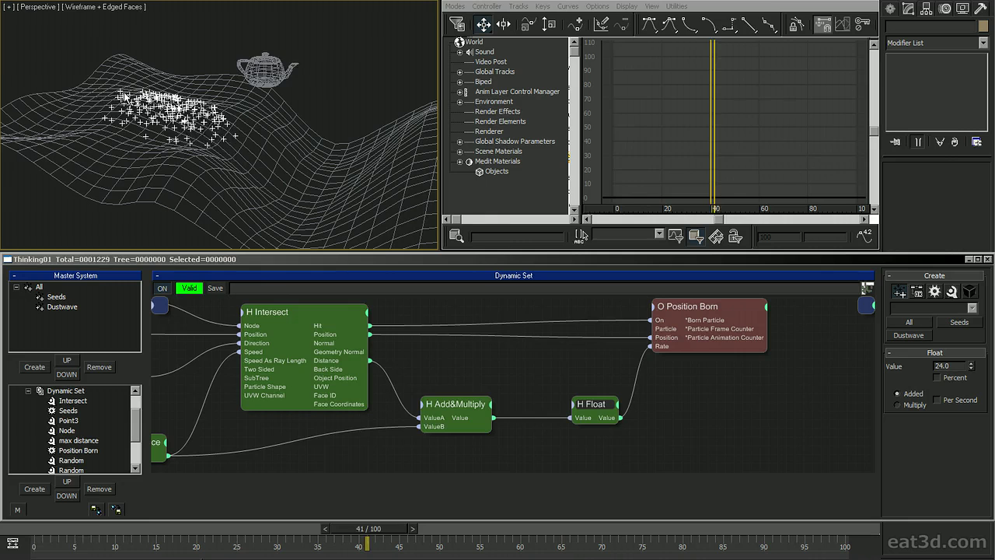
pyautogui.press('Home')
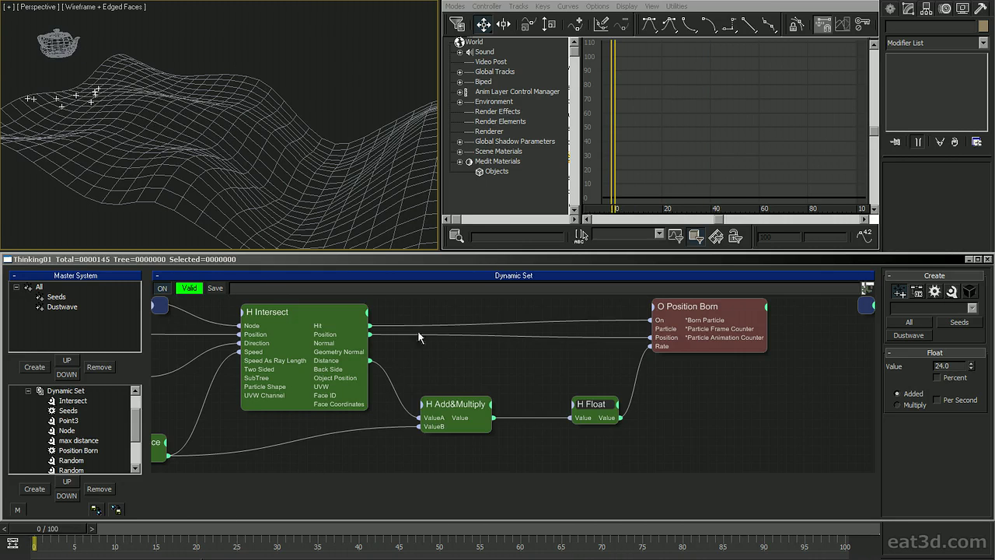
pyautogui.moveTo(179, 336); pyautogui.dragTo(477, 327, button='middle')
pyautogui.moveTo(383, 416); pyautogui.dragTo(554, 405, button='middle')
pyautogui.click(302, 394)
pyautogui.click(890, 388)
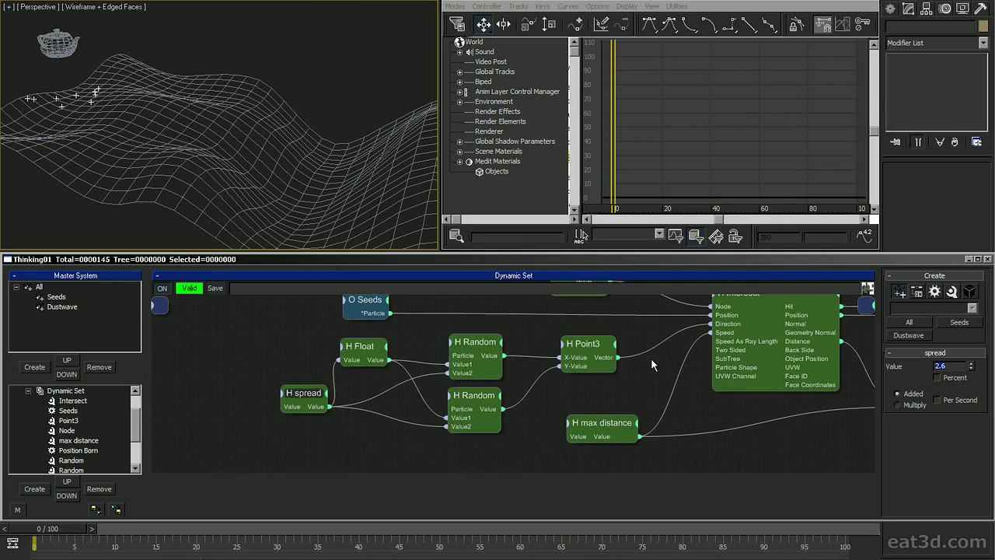
pyautogui.write('.1')
pyautogui.press('Return')
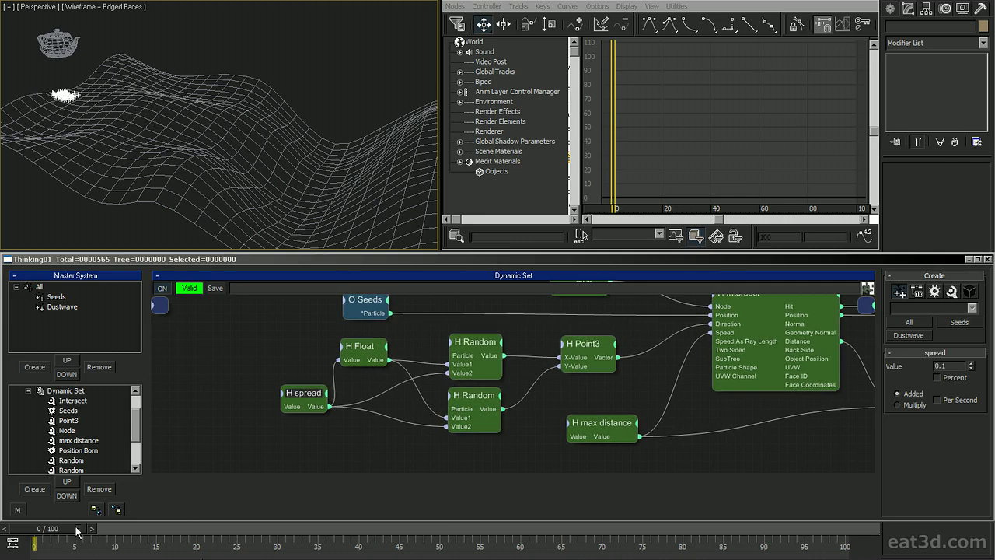
# Set the Float helper feeding Position Born's Rate to Multiply with a value of 1.
pyautogui.moveTo(723, 404); pyautogui.dragTo(520, 412, button='middle')
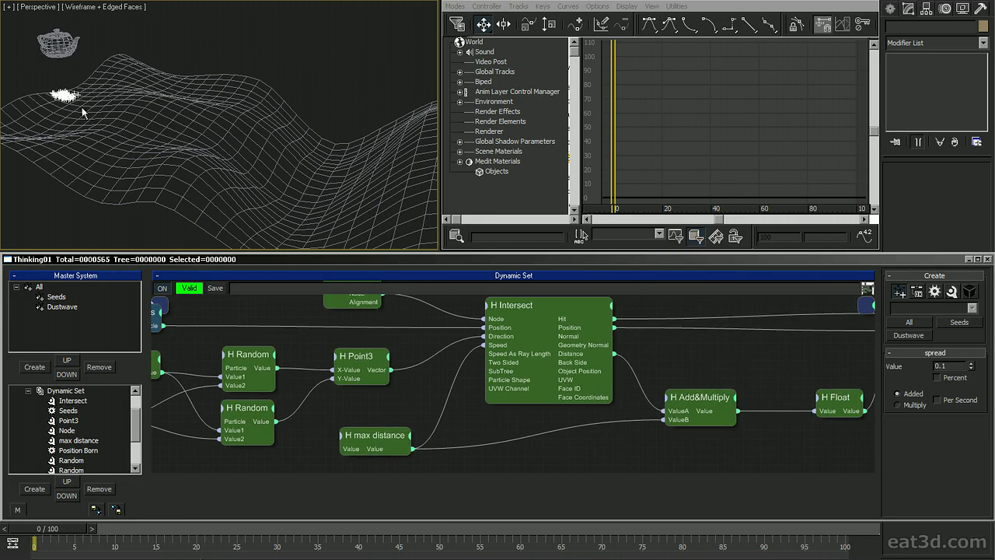
pyautogui.keyDown('alt'); pyautogui.moveTo(67, 97); pyautogui.dragTo(113, 132, button='middle'); pyautogui.keyUp('alt')
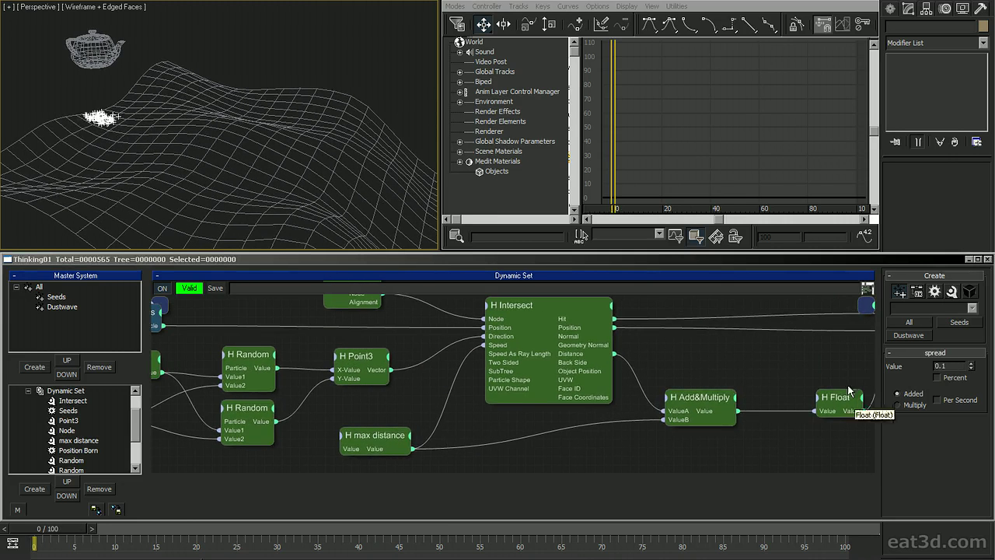
pyautogui.moveTo(848, 397); pyautogui.dragTo(697, 407, button='middle')
pyautogui.click(696, 408)
pyautogui.doubleClick(946, 367)
pyautogui.write('1')
pyautogui.press('Return')
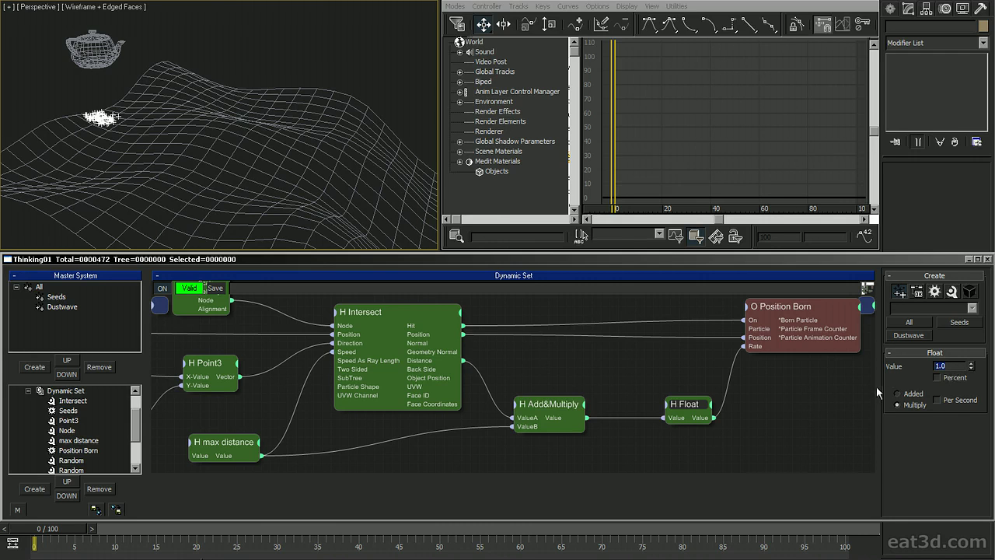
# Scrub to frame 32 and reduce the Seeds Pistol Shot to 10 in the Generate set's Position Born operator.
pyautogui.moveTo(88, 527); pyautogui.dragTo(335, 527)
pyautogui.moveTo(384, 164); pyautogui.dragTo(337, 156, button='middle')
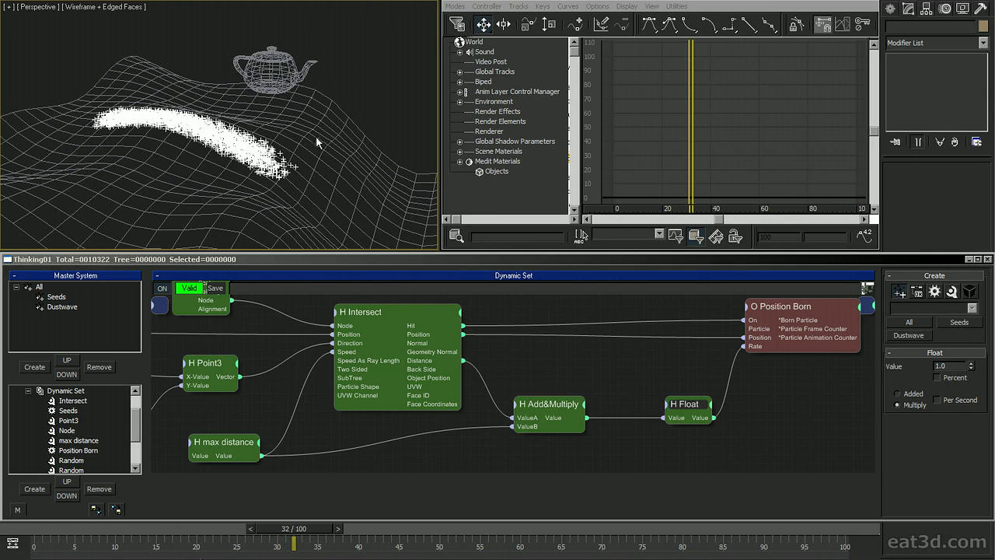
pyautogui.click(27, 391)
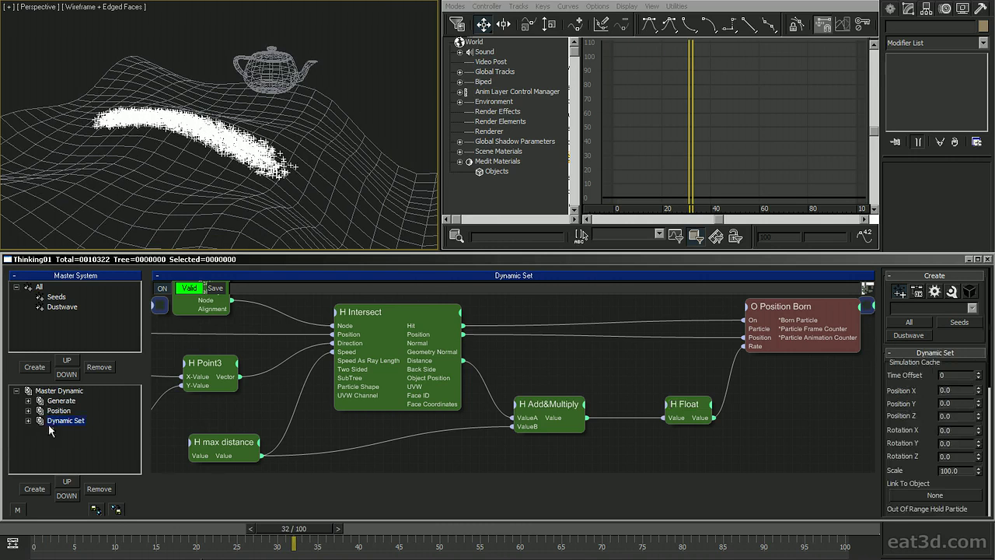
pyautogui.click(370, 342)
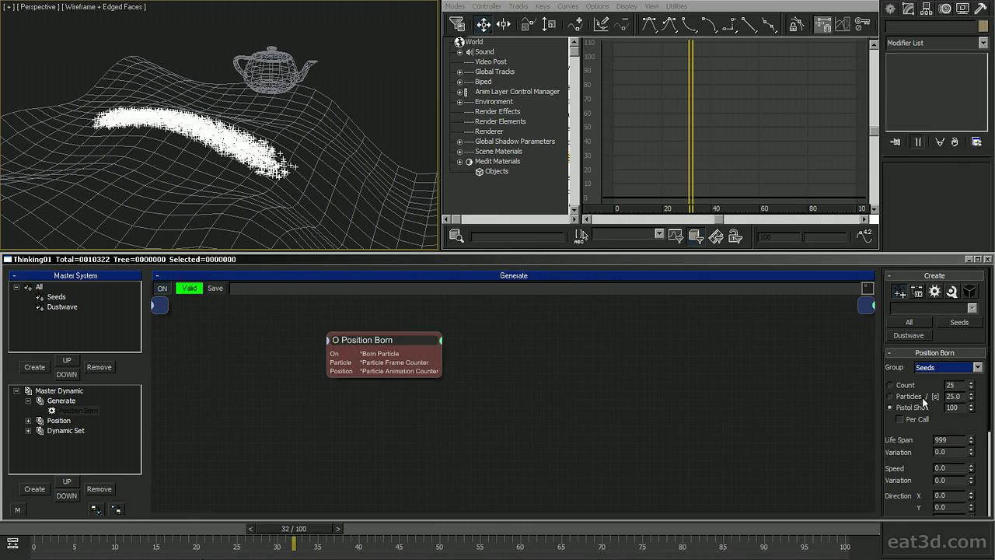
pyautogui.click(960, 407)
pyautogui.write('10')
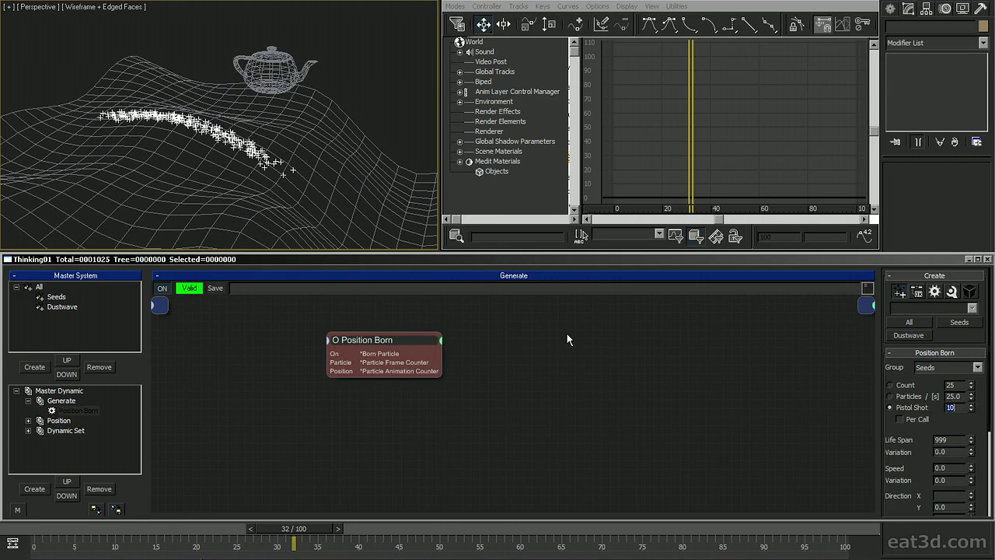
pyautogui.click(28, 400)
pyautogui.click(66, 421)
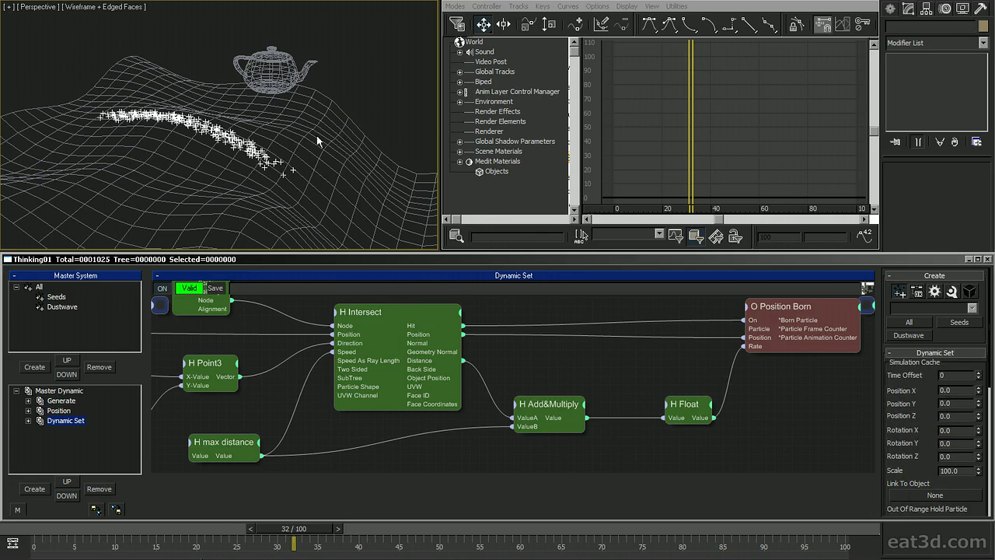
# Test how teapot height affects the Dustwave particles by temporarily lowering the teapot at frame 17.
pyautogui.keyDown('alt'); pyautogui.moveTo(341, 192); pyautogui.dragTo(311, 206, button='middle'); pyautogui.keyUp('alt')
pyautogui.press('Home')
pyautogui.press('/')
pyautogui.keyDown('alt'); pyautogui.moveTo(264, 118); pyautogui.dragTo(315, 118, button='middle'); pyautogui.keyUp('alt')
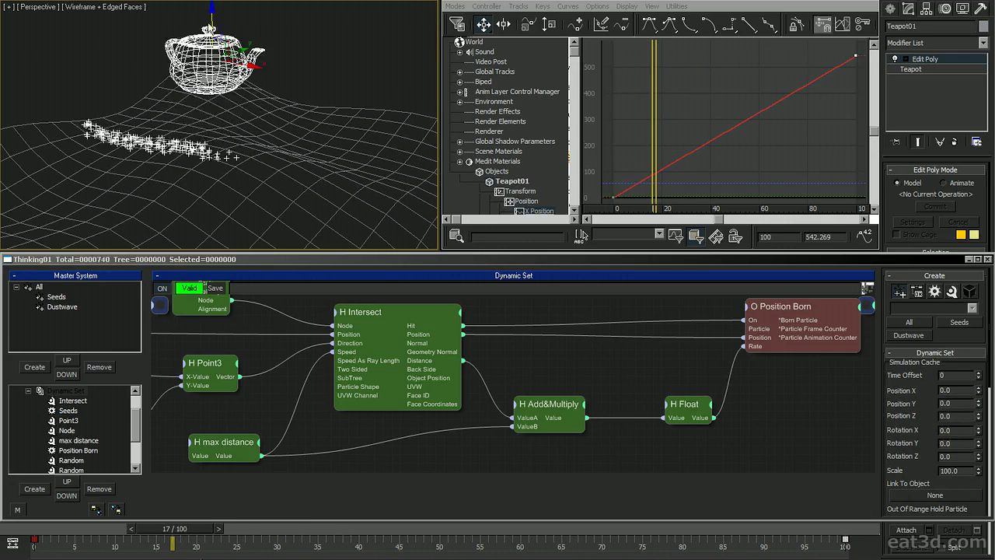
pyautogui.moveTo(211, 24)
pyautogui.mouseDown()
pyautogui.moveTo(218, 55)
pyautogui.moveTo(222, 38)
pyautogui.mouseUp()
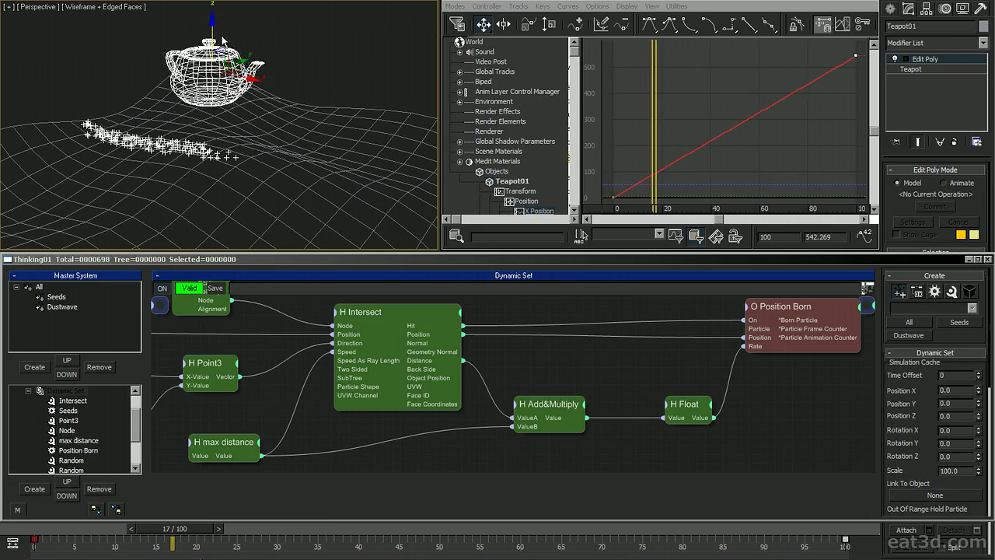
pyautogui.click(306, 70)
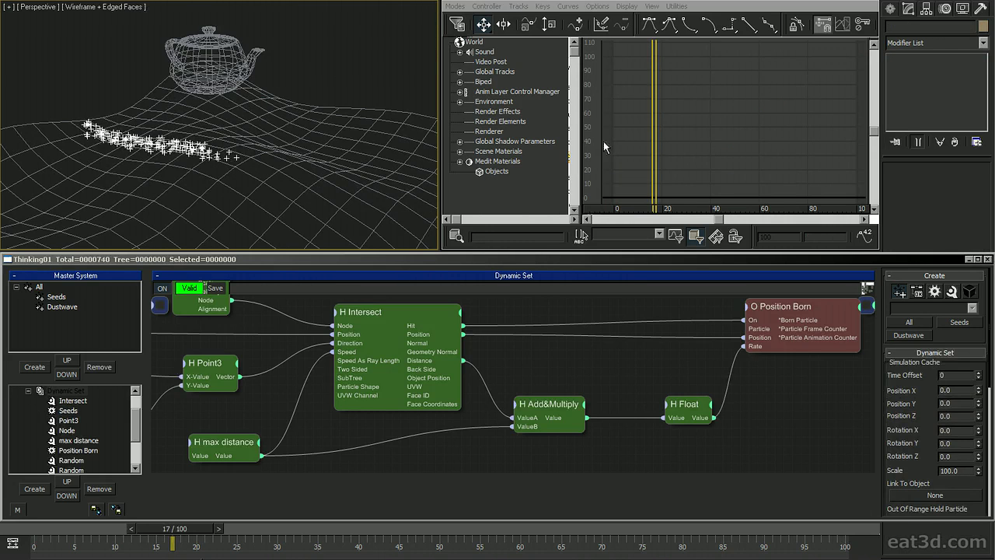
# Change the Add&Multiply helper's operation to A / B and test it by moving the teapot vertically.
pyautogui.click(575, 410)
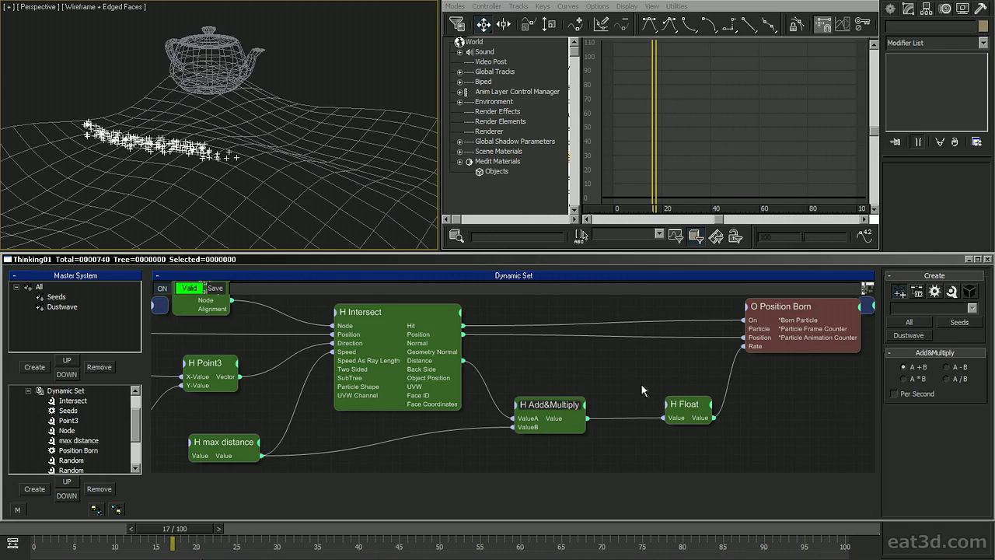
pyautogui.click(956, 380)
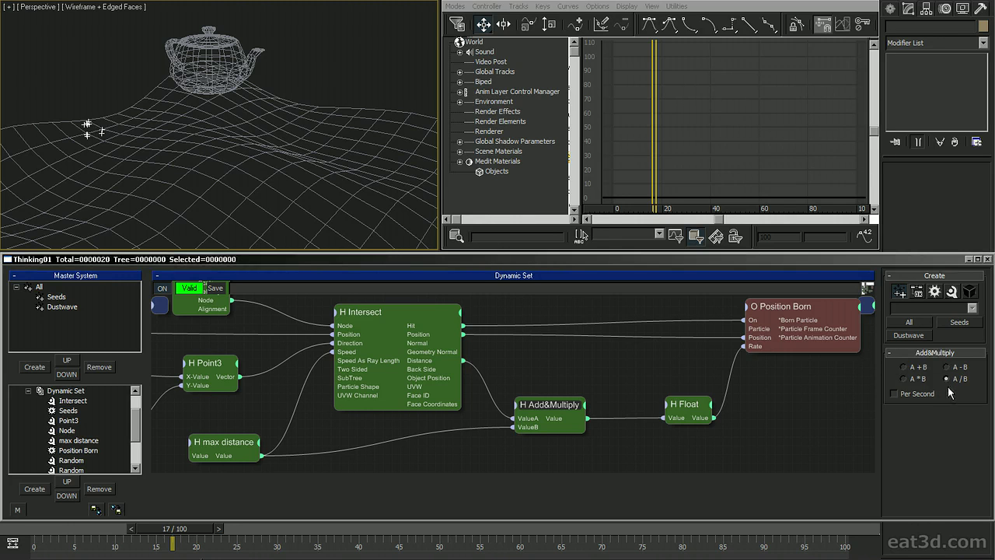
pyautogui.click(232, 59)
pyautogui.moveTo(216, 41); pyautogui.dragTo(218, 2)
# Set the Float helper's multiplier value to 25.
pyautogui.click(697, 402)
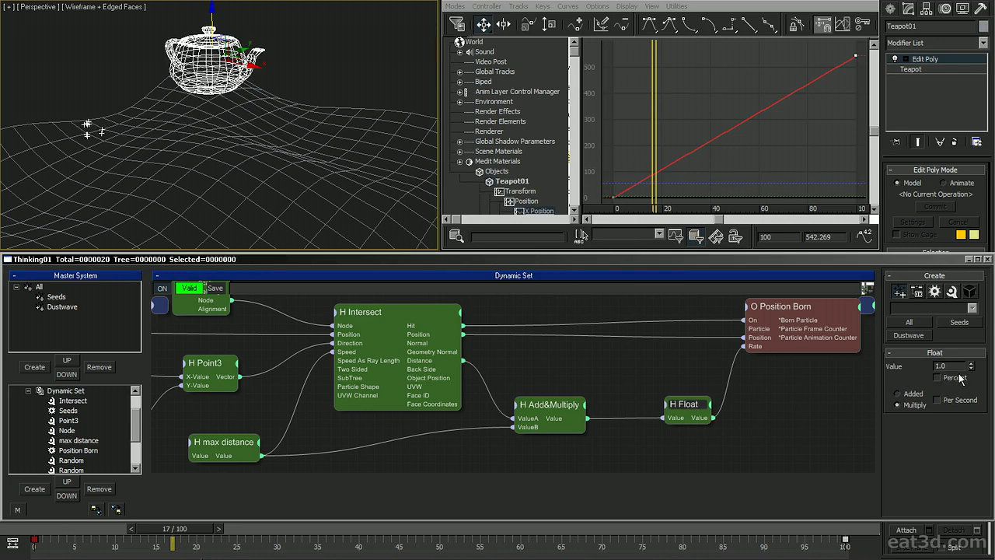
pyautogui.write('5')
pyautogui.press('Return')
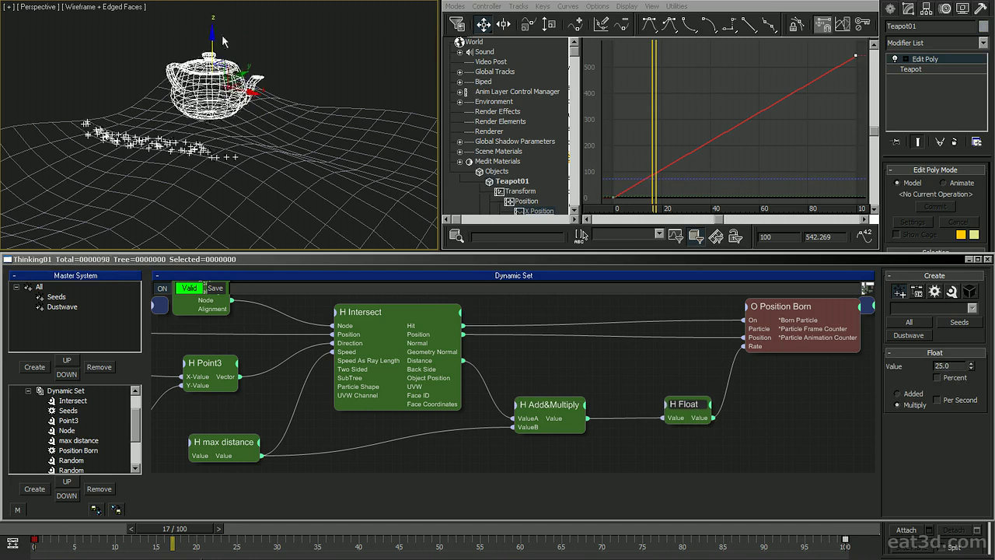
# Adjust the teapot's height at frame 17 to check how it affects the Dustwave birth rate.
pyautogui.moveTo(220, 40)
pyautogui.mouseDown()
pyautogui.moveTo(219, 3)
pyautogui.moveTo(217, 25)
pyautogui.mouseUp()
pyautogui.keyDown('alt'); pyautogui.moveTo(284, 76); pyautogui.dragTo(231, 101, button='middle'); pyautogui.keyUp('alt')
pyautogui.moveTo(198, 88)
pyautogui.mouseDown()
pyautogui.moveTo(199, 45)
pyautogui.moveTo(208, 129)
pyautogui.moveTo(208, 49)
pyautogui.moveTo(208, 82)
pyautogui.mouseUp()
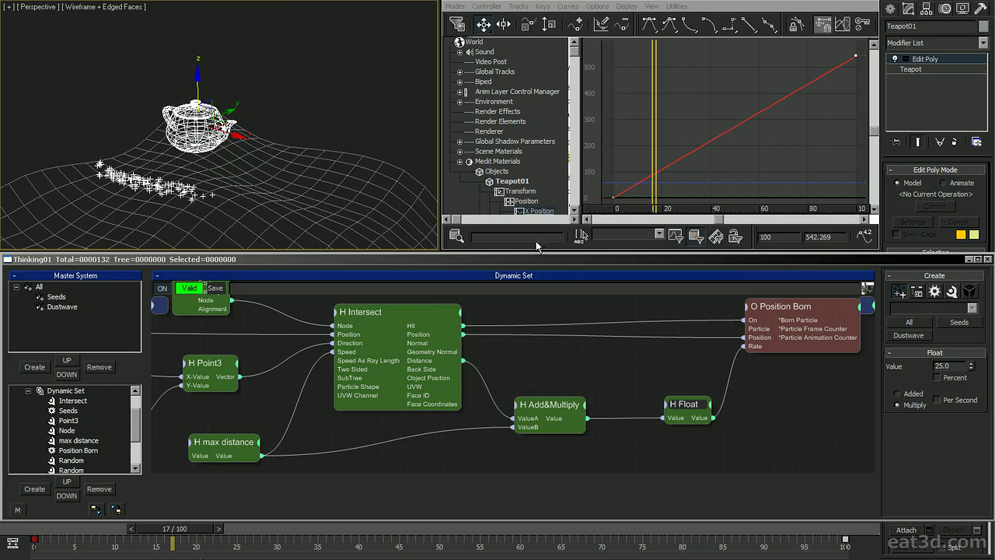
# Add a second Add&Multiply helper before the multiplier Float and place a new Float helper below the first Add&Multiply.
pyautogui.moveTo(547, 335); pyautogui.dragTo(541, 305, button='middle')
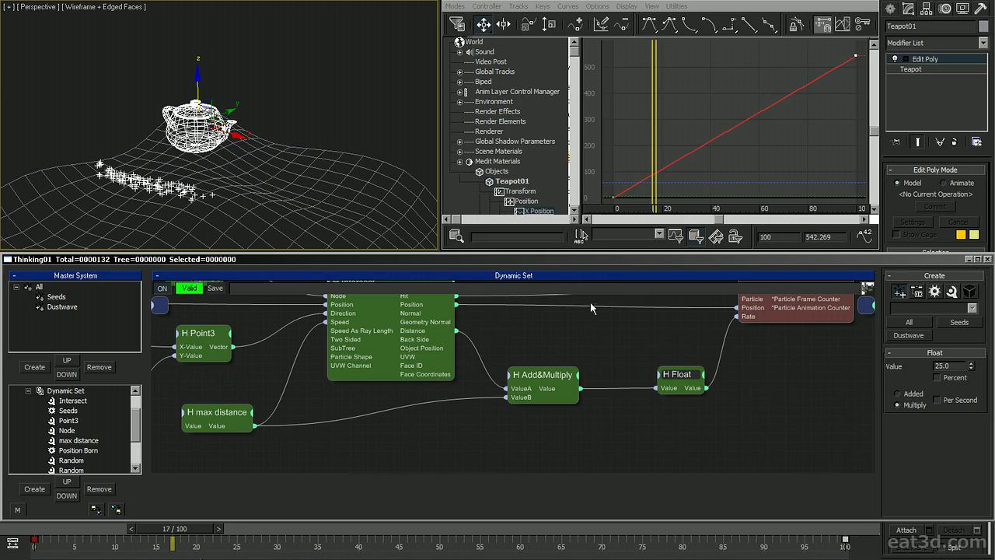
pyautogui.moveTo(672, 325); pyautogui.dragTo(642, 269, button='middle')
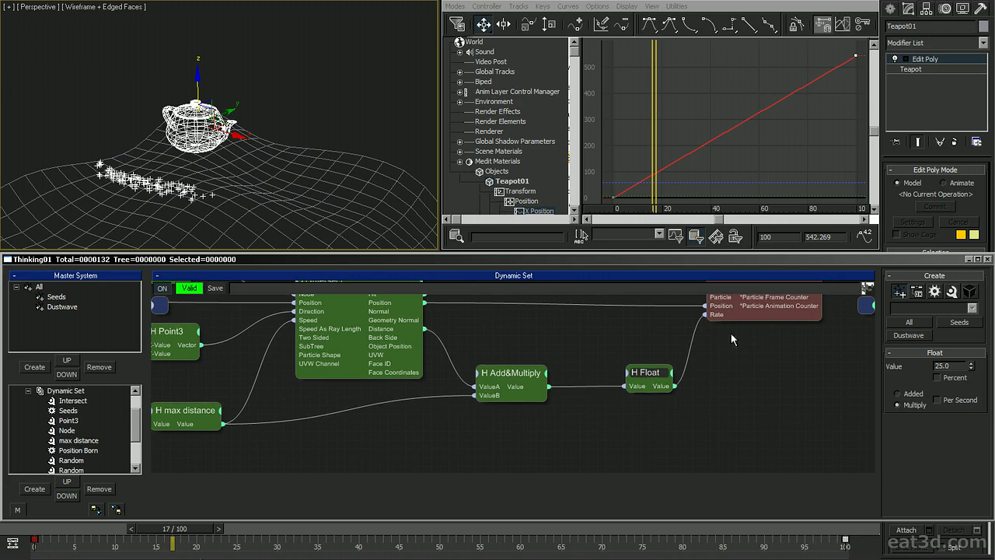
pyautogui.click(630, 385)
pyautogui.moveTo(514, 376); pyautogui.dragTo(480, 381)
pyautogui.click(562, 399)
pyautogui.keyDown('shift'); pyautogui.moveTo(649, 378); pyautogui.dragTo(484, 441); pyautogui.keyUp('shift')
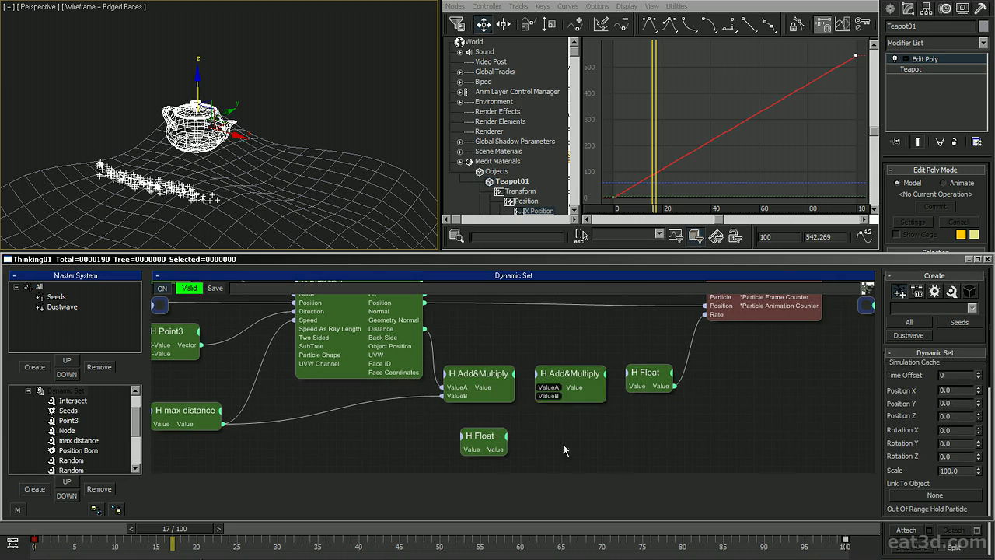
# Wire the new Float (1.0) minus the distance ratio through the second Add&Multiply, set to A - B, into the multiplier Float.
pyautogui.moveTo(547, 399); pyautogui.dragTo(515, 386)
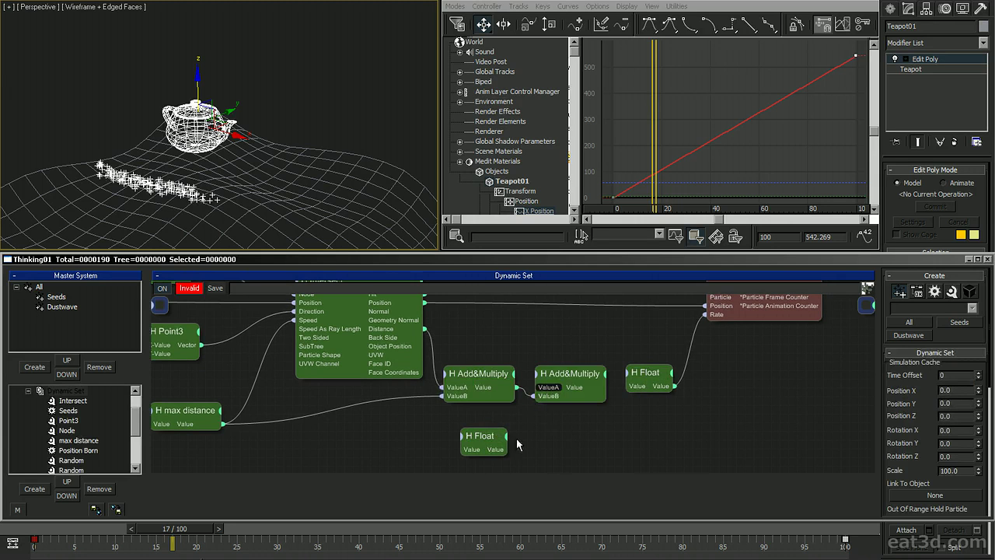
pyautogui.moveTo(506, 449); pyautogui.dragTo(534, 387)
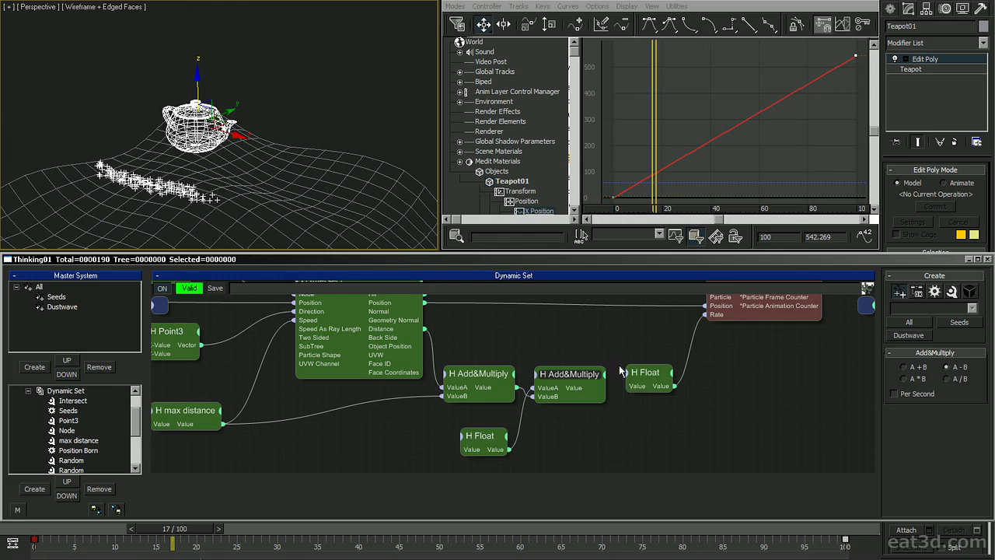
pyautogui.moveTo(482, 437); pyautogui.dragTo(485, 425)
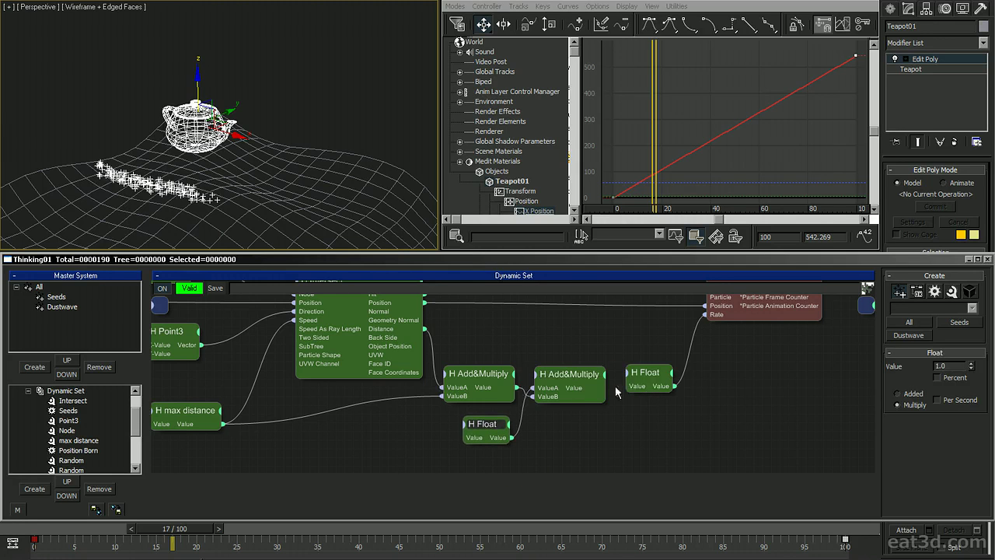
pyautogui.moveTo(606, 387); pyautogui.dragTo(628, 387)
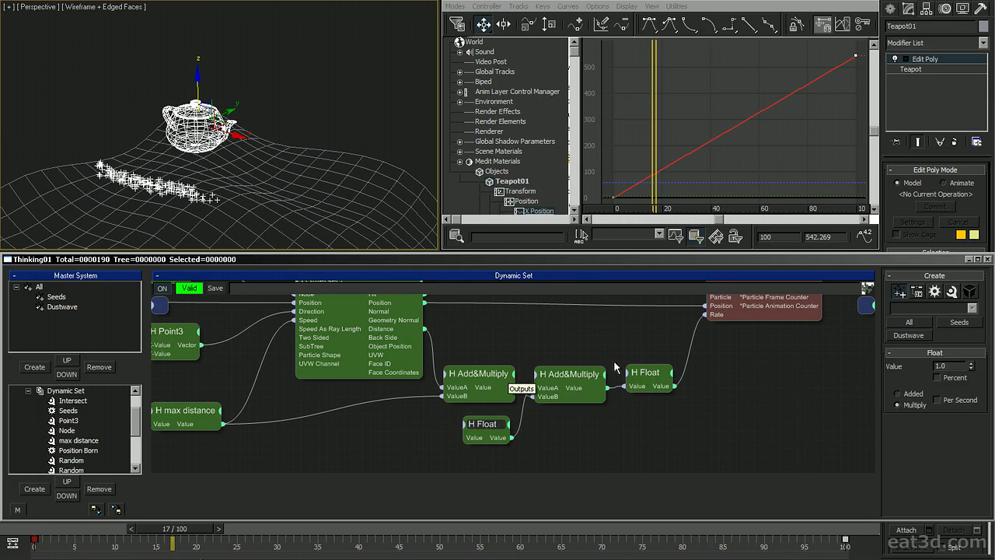
# Test the inverted distance rate by temporarily moving the teapot.
pyautogui.click(357, 100)
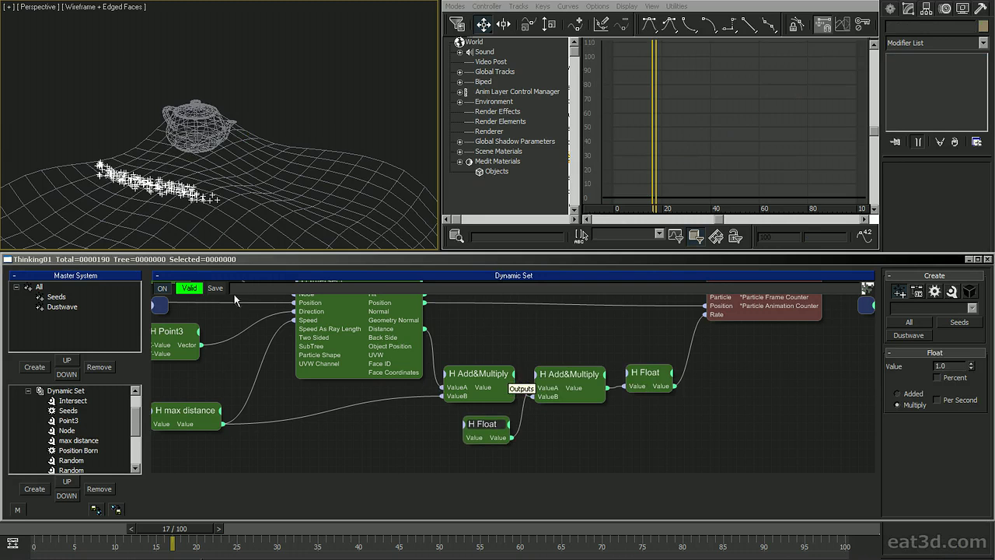
pyautogui.click(206, 118)
pyautogui.moveTo(200, 83); pyautogui.dragTo(272, 99)
# Raise the spread helper's value above 0.1 to scatter the Dustwave particles more widely.
pyautogui.moveTo(203, 341); pyautogui.dragTo(417, 365, button='middle')
pyautogui.moveTo(439, 423); pyautogui.dragTo(597, 407, button='middle')
pyautogui.click(251, 389)
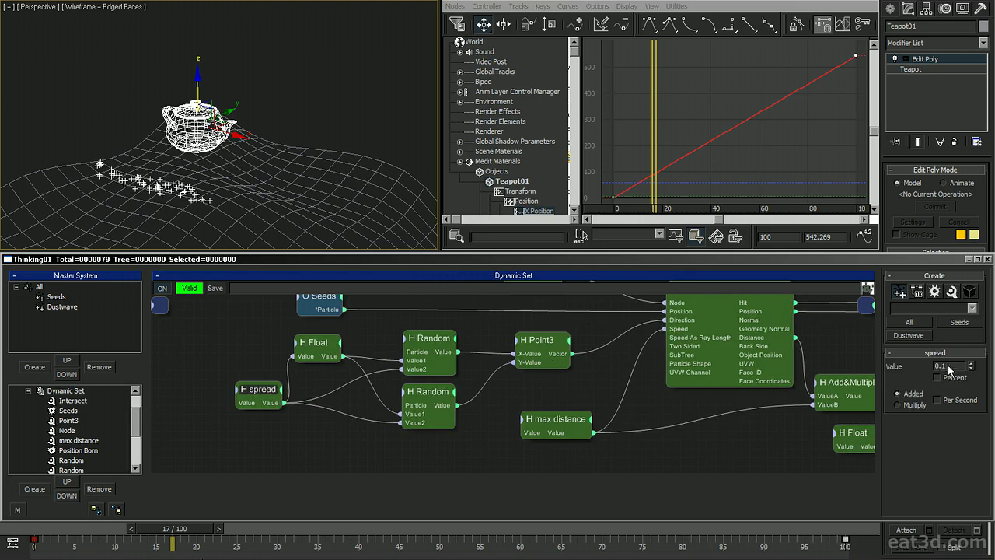
pyautogui.moveTo(970, 365); pyautogui.dragTo(969, 344)
# Set the multiplier Float feeding Position Born's Rate to 37.5.
pyautogui.moveTo(812, 424); pyautogui.dragTo(587, 413, button='middle')
pyautogui.click(789, 377)
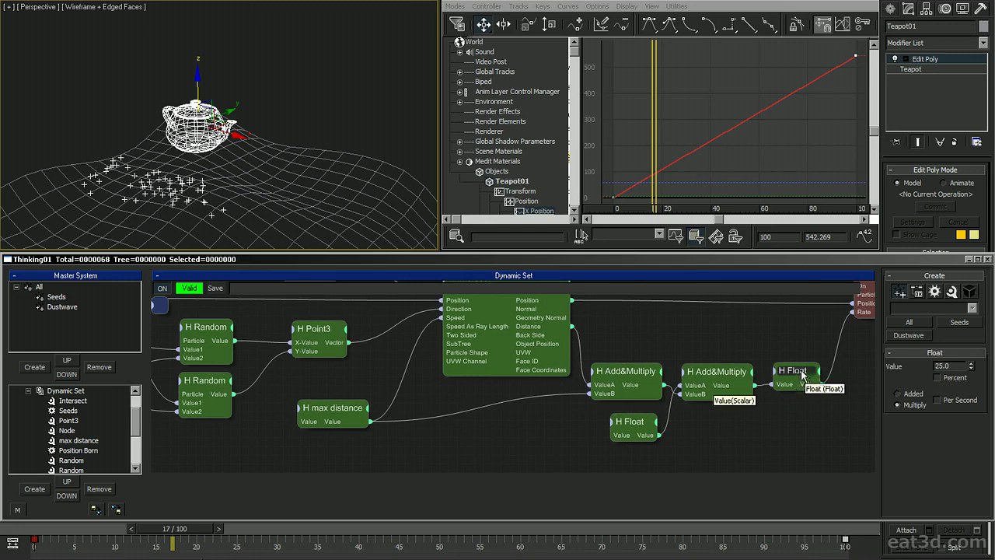
pyautogui.moveTo(972, 368); pyautogui.dragTo(976, 339)
# Play the animation to frame 68 and test the birth rate by temporarily lowering the teapot over the ridge.
pyautogui.keyDown('alt'); pyautogui.moveTo(260, 124); pyautogui.dragTo(184, 145, button='middle'); pyautogui.keyUp('alt')
pyautogui.press('/')
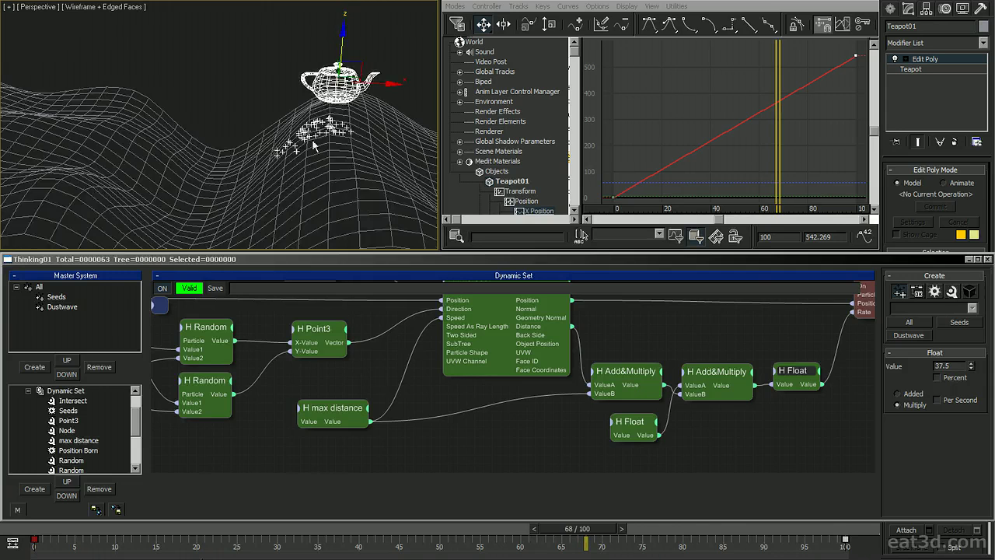
pyautogui.keyDown('alt'); pyautogui.moveTo(316, 162); pyautogui.dragTo(284, 142, button='middle'); pyautogui.keyUp('alt')
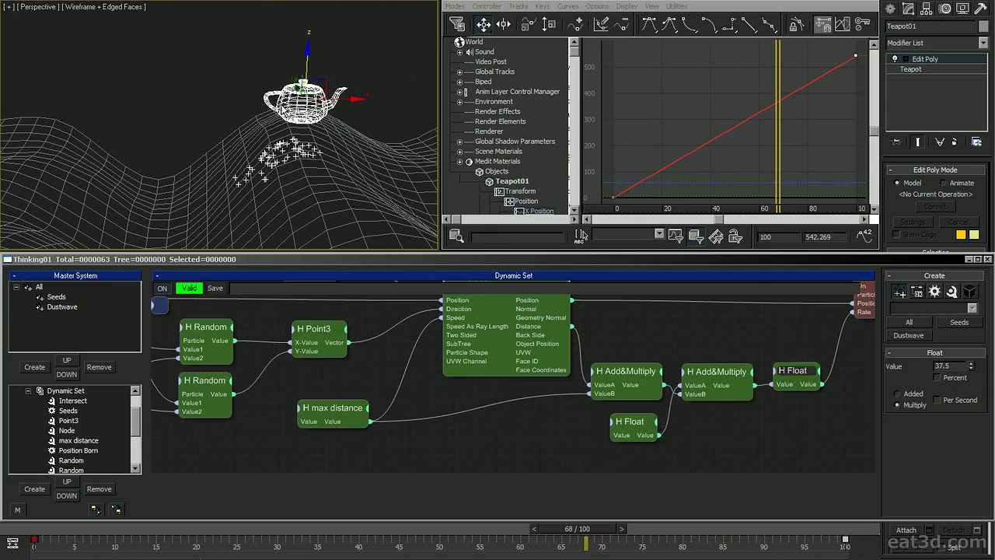
pyautogui.moveTo(306, 74); pyautogui.dragTo(308, 81)
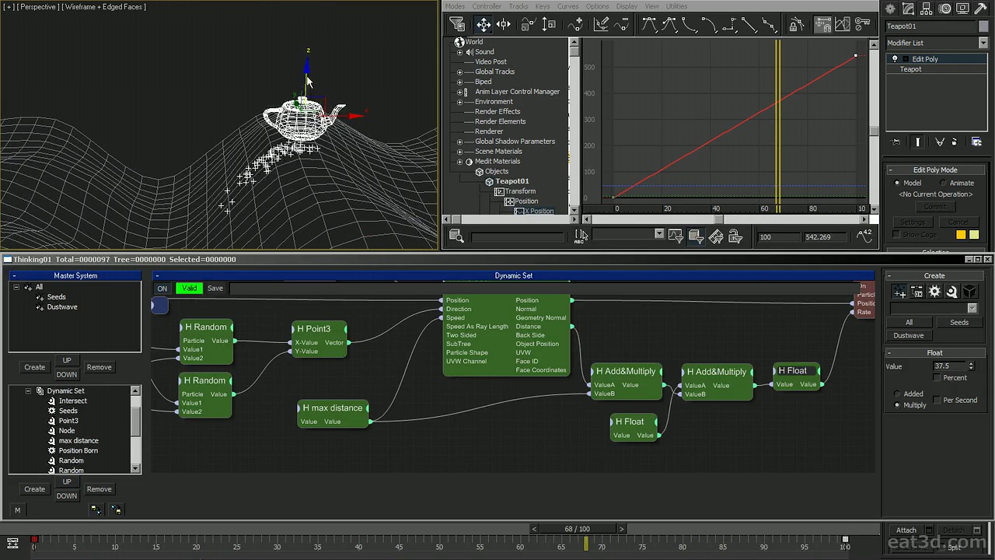
pyautogui.hotkey('ctrl', 'z')
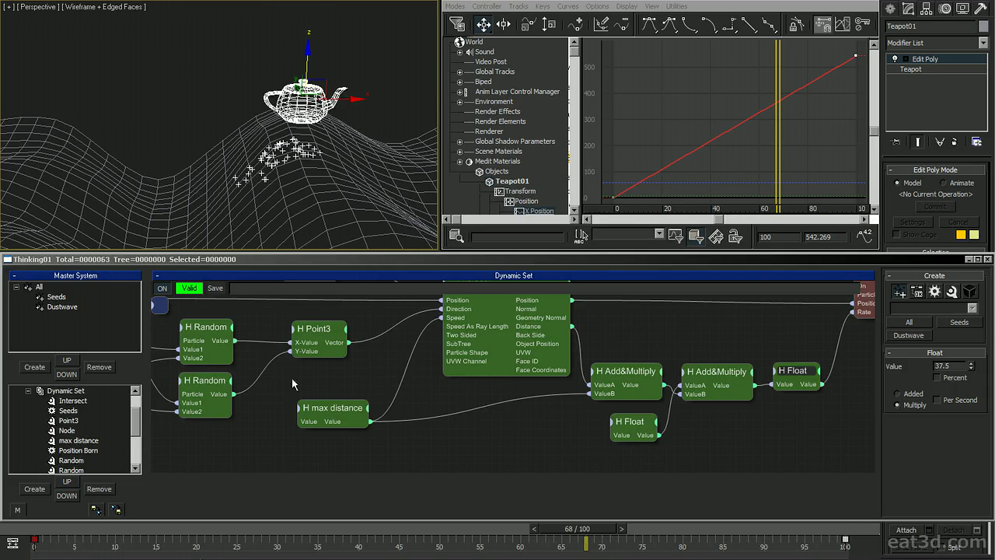
# Set the Seeds Pistol Shot to 50 in the Generate set's Position Born operator and preview the particles.
pyautogui.moveTo(292, 383); pyautogui.dragTo(460, 390, button='middle')
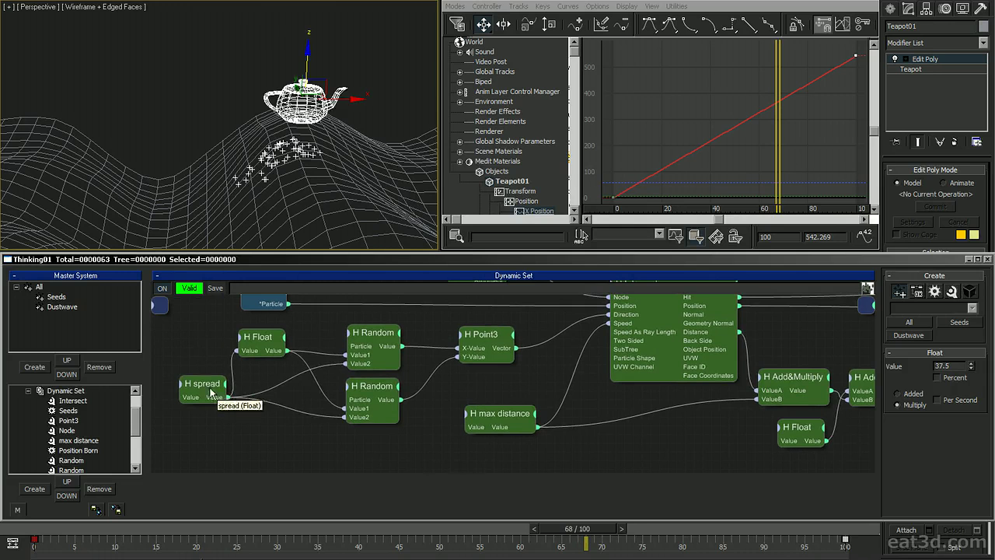
pyautogui.click(28, 391)
pyautogui.click(62, 400)
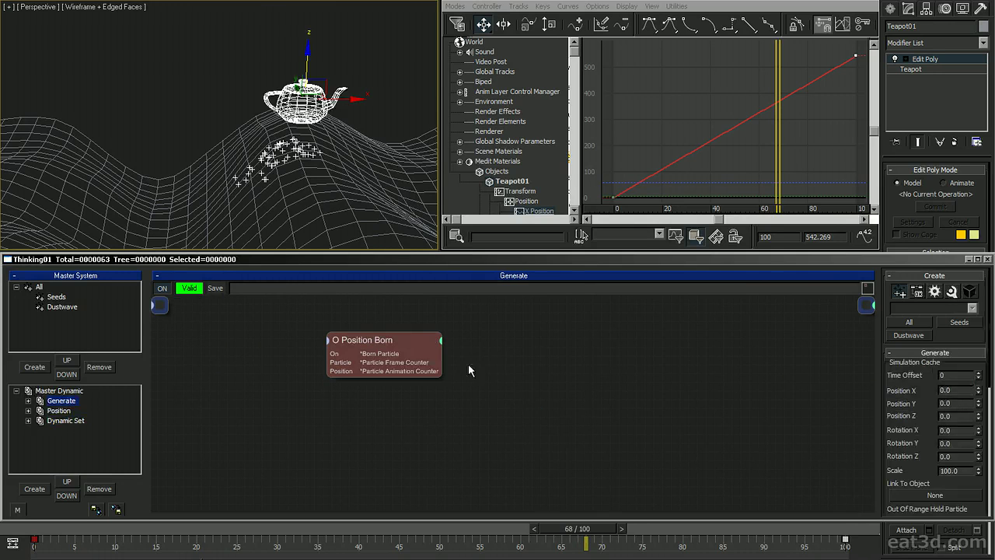
pyautogui.click(421, 343)
pyautogui.write('50')
pyautogui.keyDown('alt'); pyautogui.moveTo(343, 147); pyautogui.dragTo(153, 104, button='middle'); pyautogui.keyUp('alt')
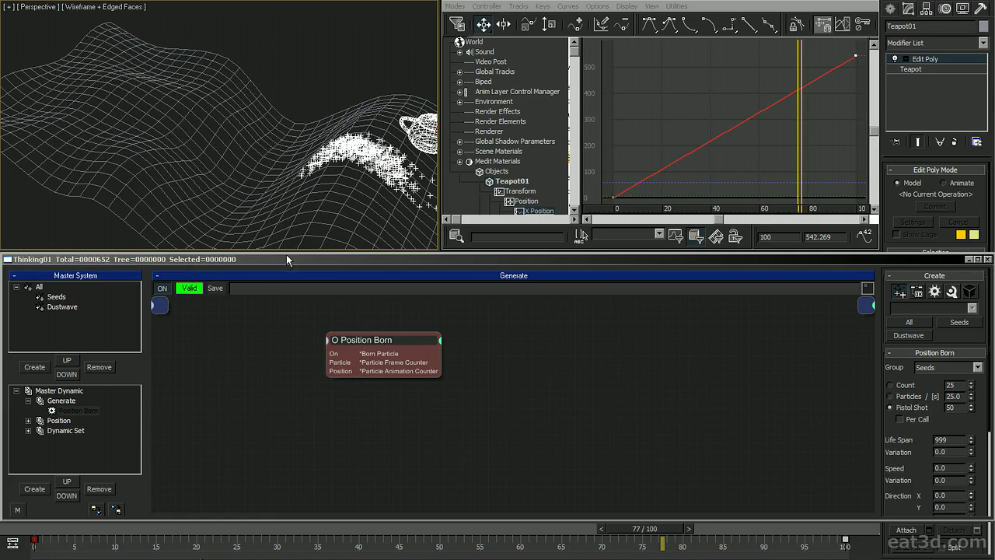
# Return to the ray-projection dynamic set and reduce the multiplier Float feeding Position Born's Rate to 5.
pyautogui.click(65, 430)
pyautogui.moveTo(642, 398); pyautogui.dragTo(432, 398, button='middle')
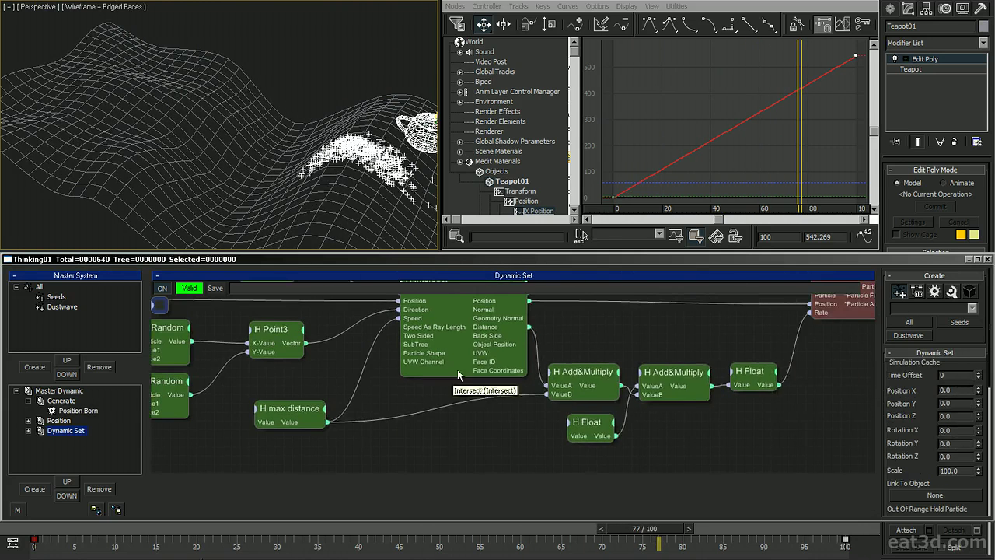
pyautogui.moveTo(699, 330); pyautogui.dragTo(565, 332, button='middle')
pyautogui.click(620, 377)
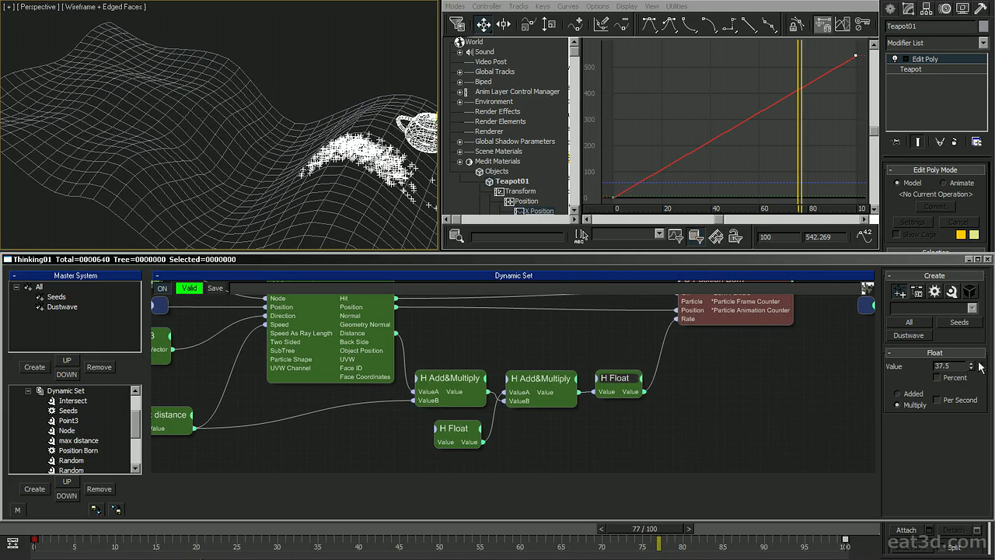
pyautogui.moveTo(972, 367); pyautogui.dragTo(973, 399)
pyautogui.click(945, 371)
pyautogui.press('Return')
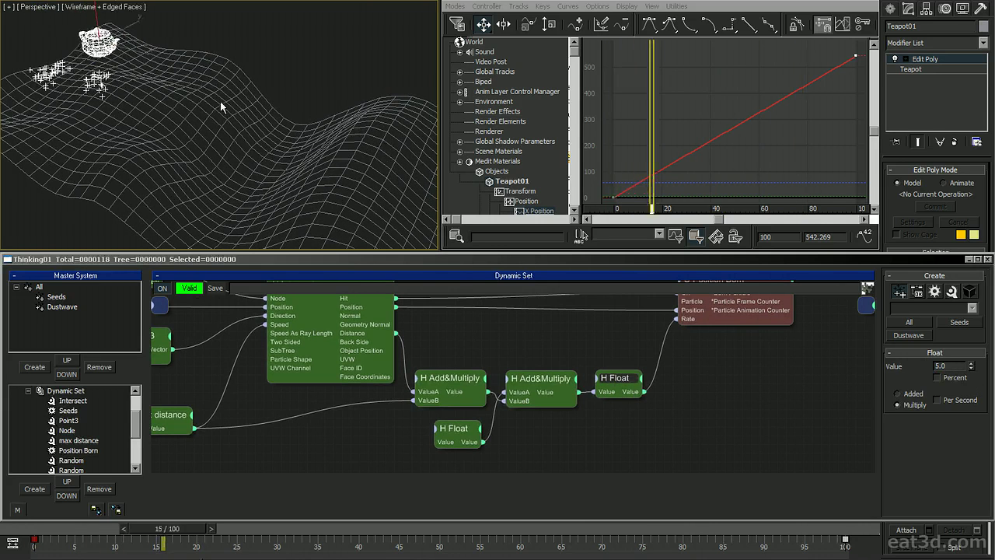
# Deselect the teapot, set the multiplier Float to 15 and preview the particles along the terrain.
pyautogui.click(10, 22)
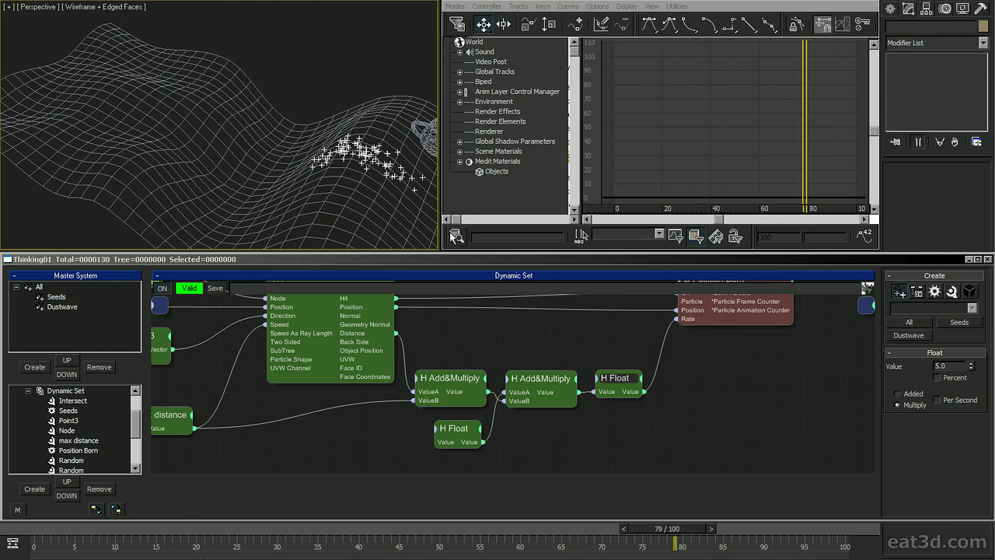
pyautogui.moveTo(949, 366); pyautogui.dragTo(879, 380)
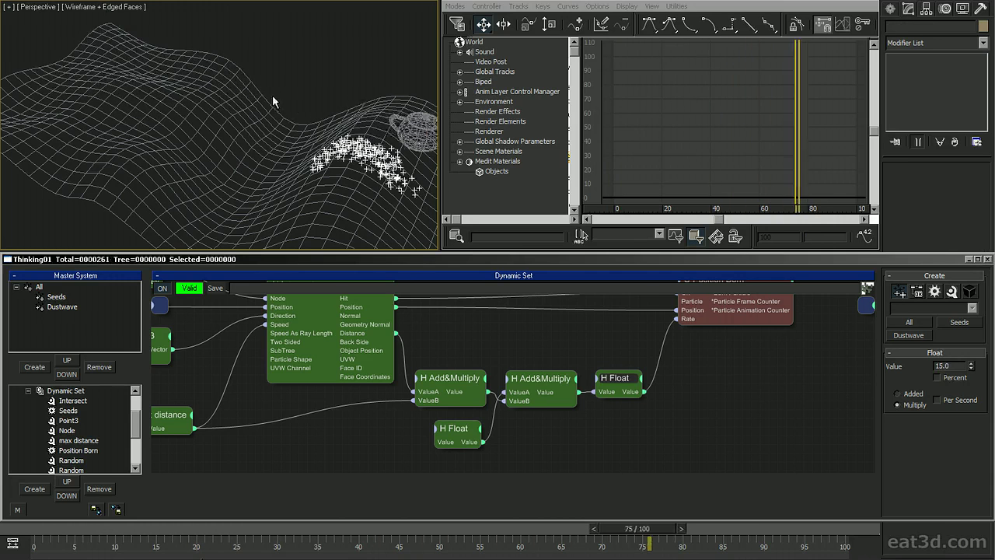
pyautogui.moveTo(359, 155)
pyautogui.keyDown('alt'); pyautogui.mouseDown(button='middle')
pyautogui.moveTo(391, 138)
pyautogui.moveTo(347, 170)
pyautogui.mouseUp(button='middle'); pyautogui.keyUp('alt')
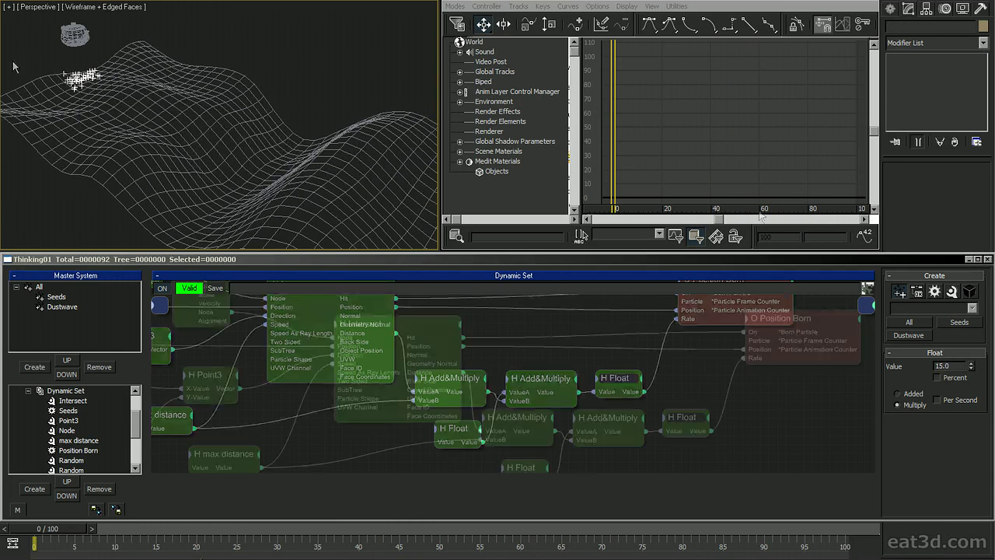
# Rename the ray-projection dynamic set as Project.
pyautogui.moveTo(523, 369); pyautogui.dragTo(575, 376, button='middle')
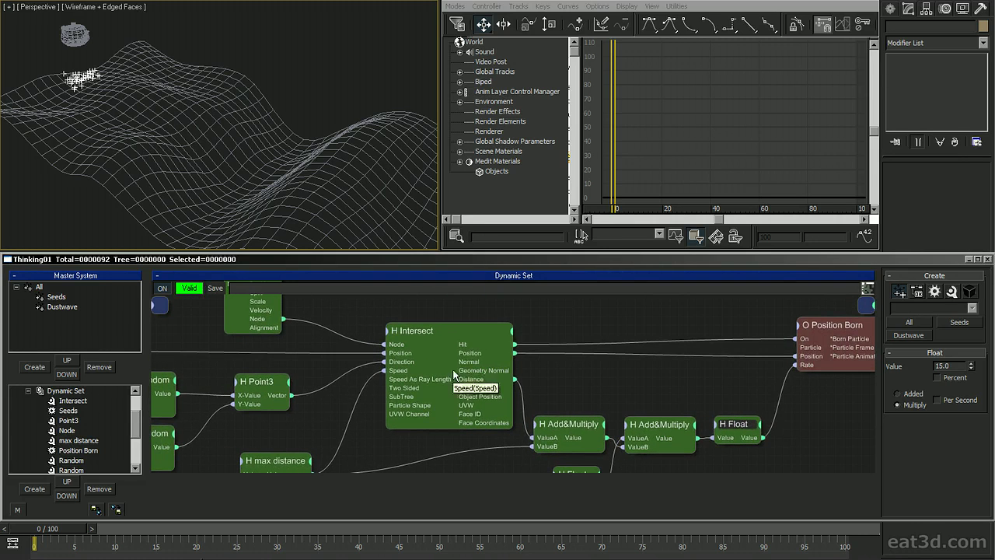
pyautogui.click(24, 390)
pyautogui.press('F2')
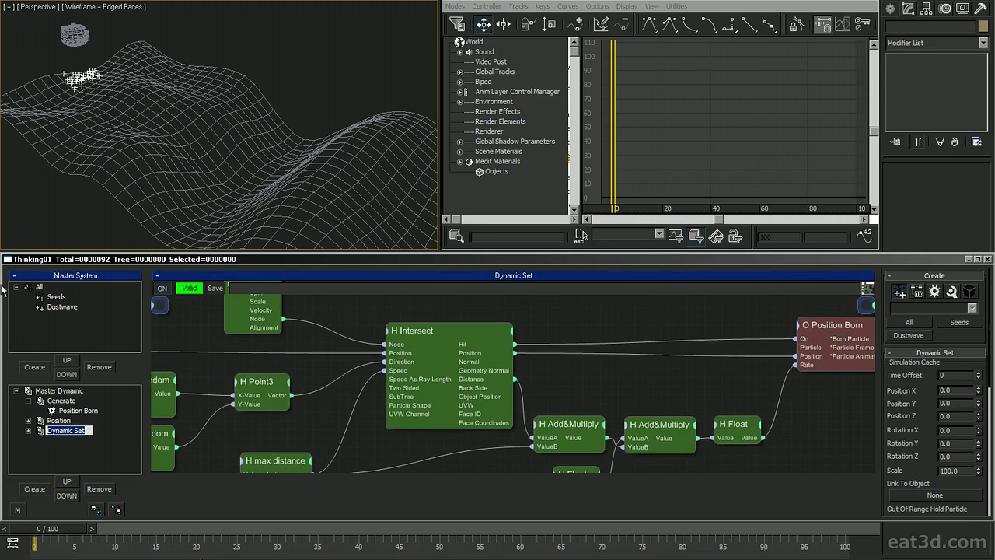
pyautogui.write('Project')
pyautogui.press('Return')
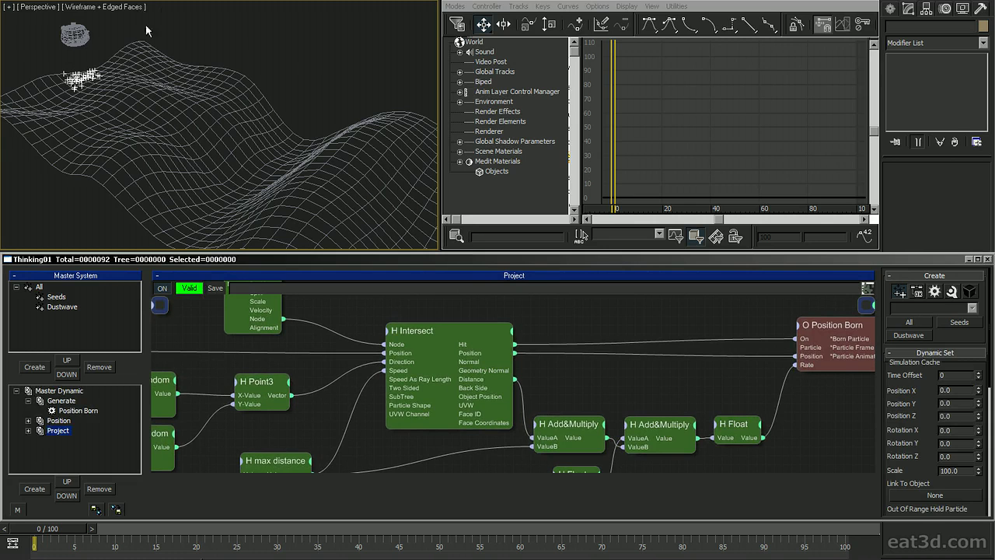
# Create a new dynamic set under Master Dynamic, following Project, and frame the teapot over the terrain.
pyautogui.click(28, 402)
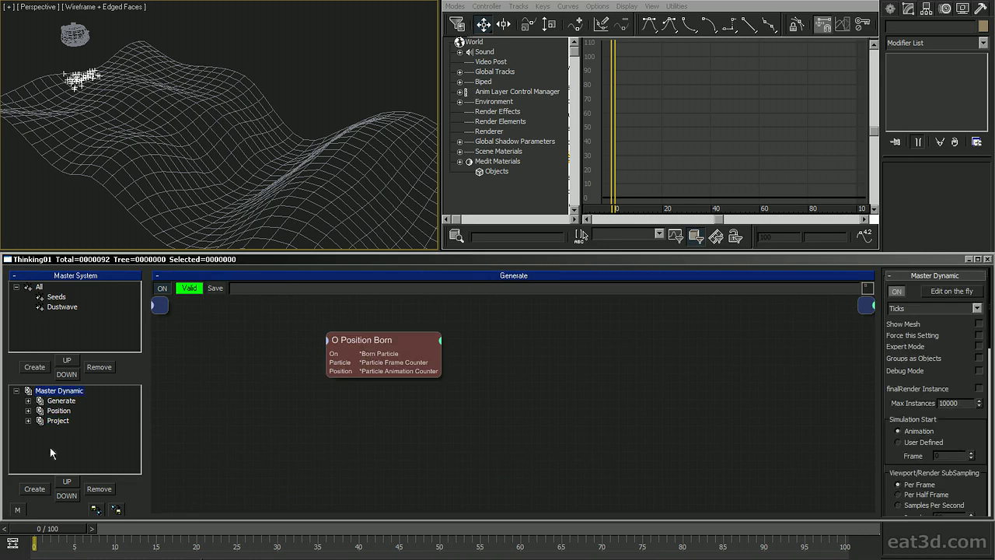
pyautogui.click(34, 489)
pyautogui.click(59, 433)
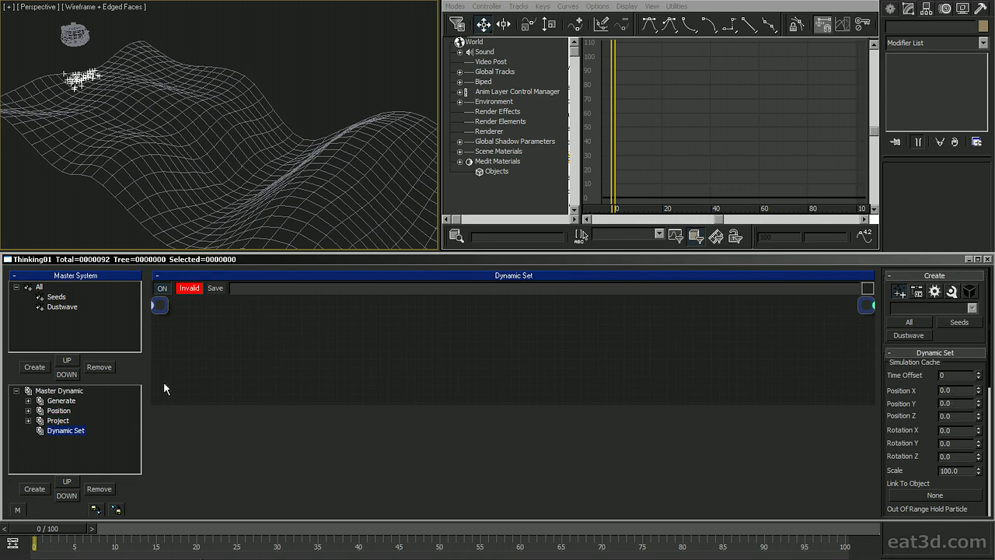
pyautogui.keyDown('alt'); pyautogui.moveTo(165, 156); pyautogui.dragTo(286, 106, button='middle'); pyautogui.keyUp('alt')
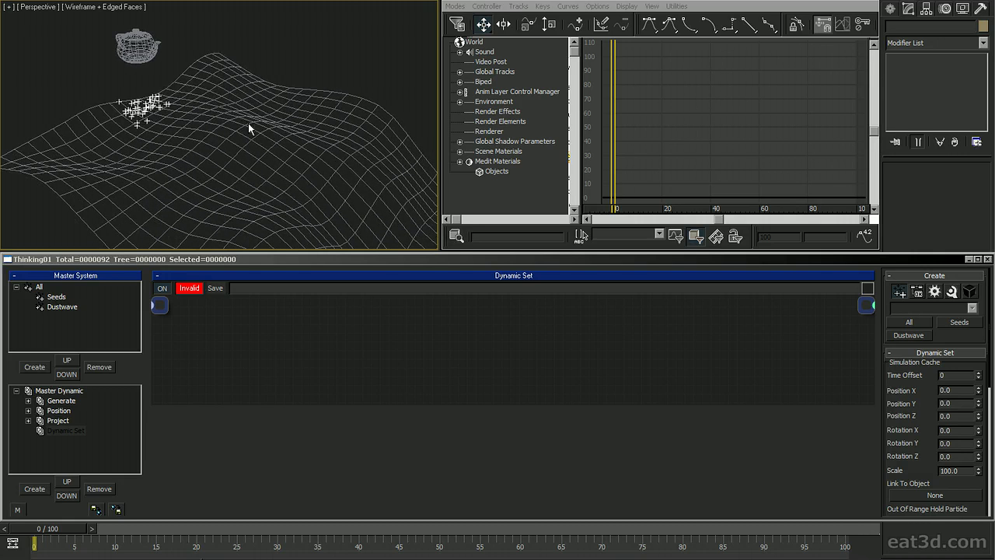
pyautogui.keyDown('alt'); pyautogui.moveTo(248, 123); pyautogui.dragTo(210, 142, button='middle'); pyautogui.keyUp('alt')
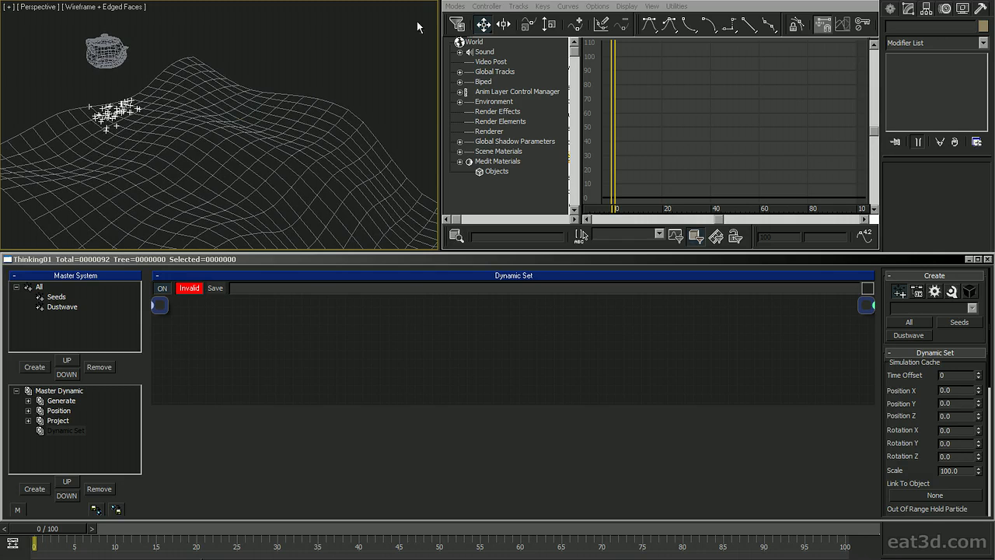
# Add the scene-file black box "Kick up with controls" to the new dynamic set.
pyautogui.rightClick(305, 325)
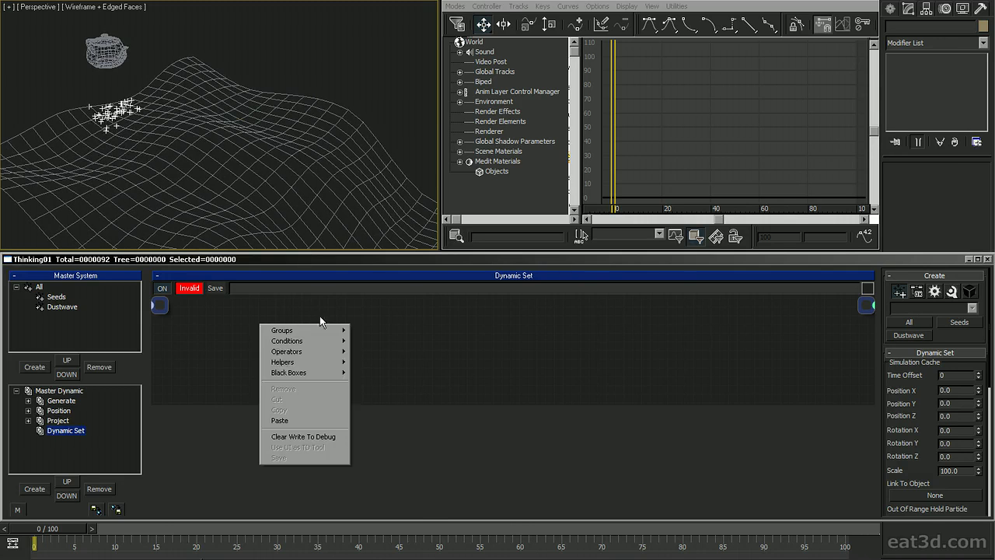
pyautogui.moveTo(321, 377)
pyautogui.moveTo(404, 512)
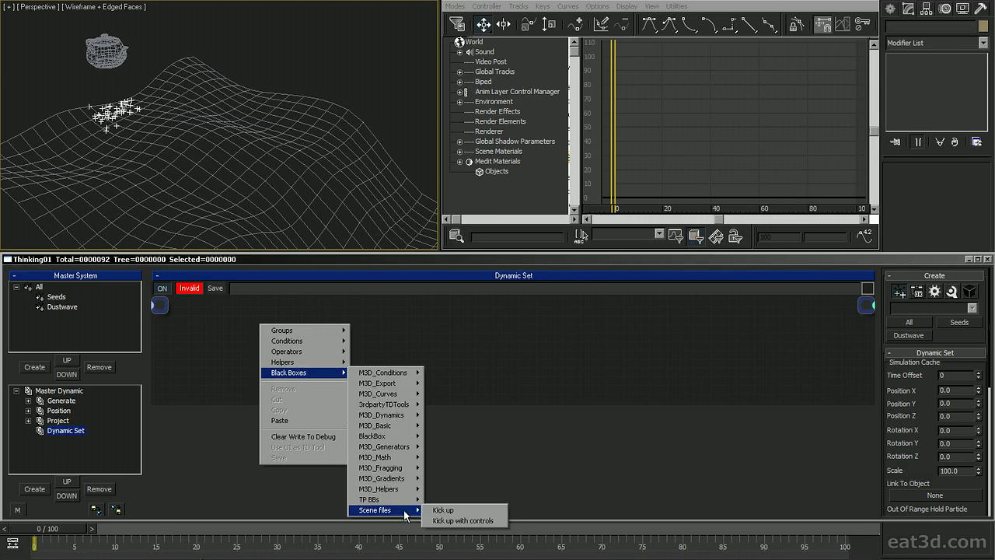
pyautogui.click(463, 520)
pyautogui.moveTo(426, 409); pyautogui.dragTo(403, 513)
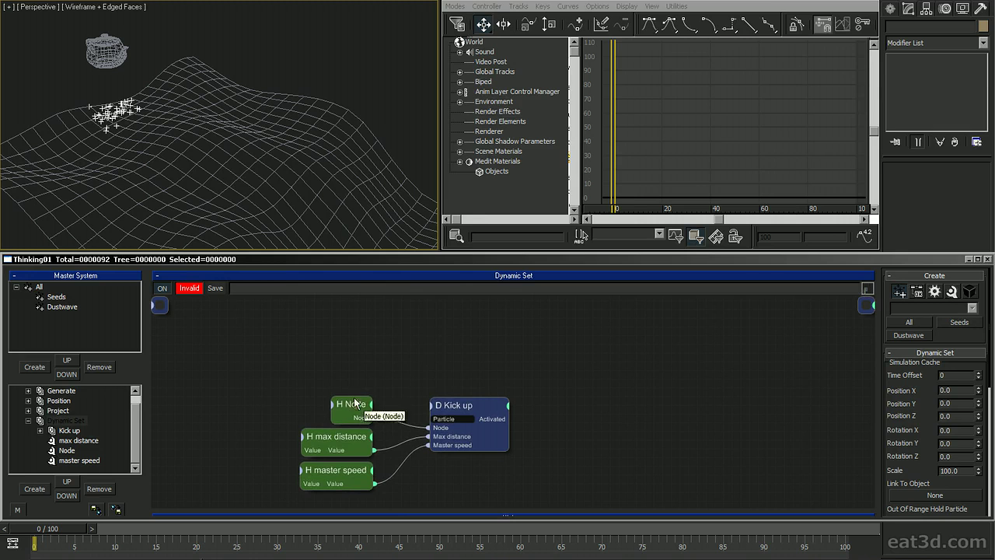
# Add the Dustwave group to the dynamic set, connect its particle output to Kick up's Particle input, and align it above Node.
pyautogui.rightClick(304, 347)
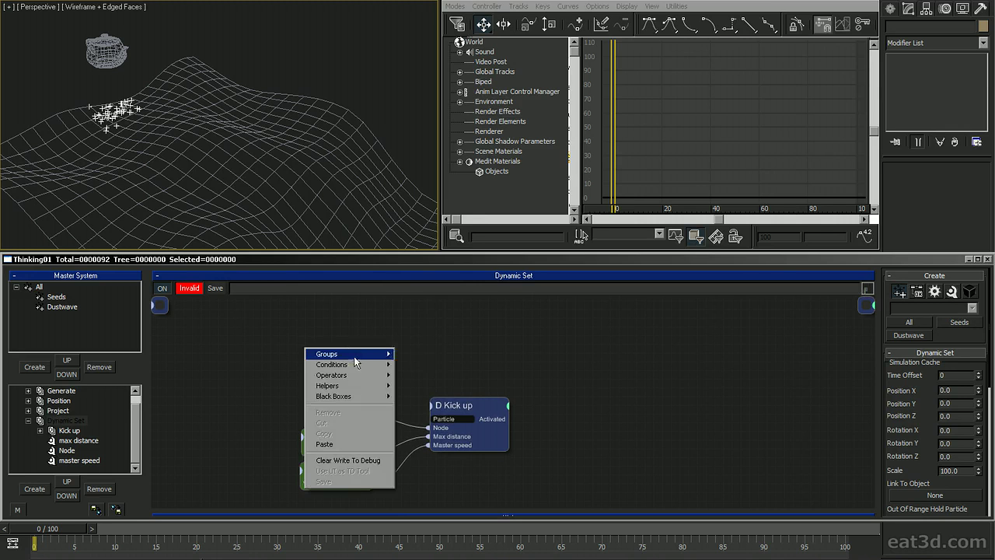
pyautogui.moveTo(357, 352)
pyautogui.click(423, 379)
pyautogui.moveTo(391, 370); pyautogui.dragTo(431, 419)
pyautogui.click(359, 361)
pyautogui.moveTo(358, 361); pyautogui.dragTo(350, 370)
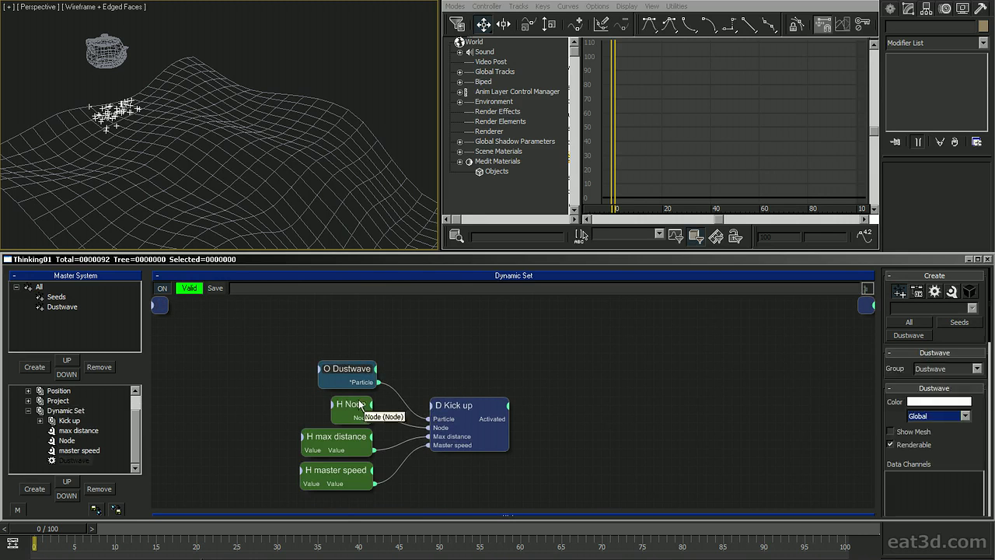
# Assign Teapot01 to the Node helper and scrub the timeline to frame 39 to check the particles.
pyautogui.click(353, 406)
pyautogui.click(919, 369)
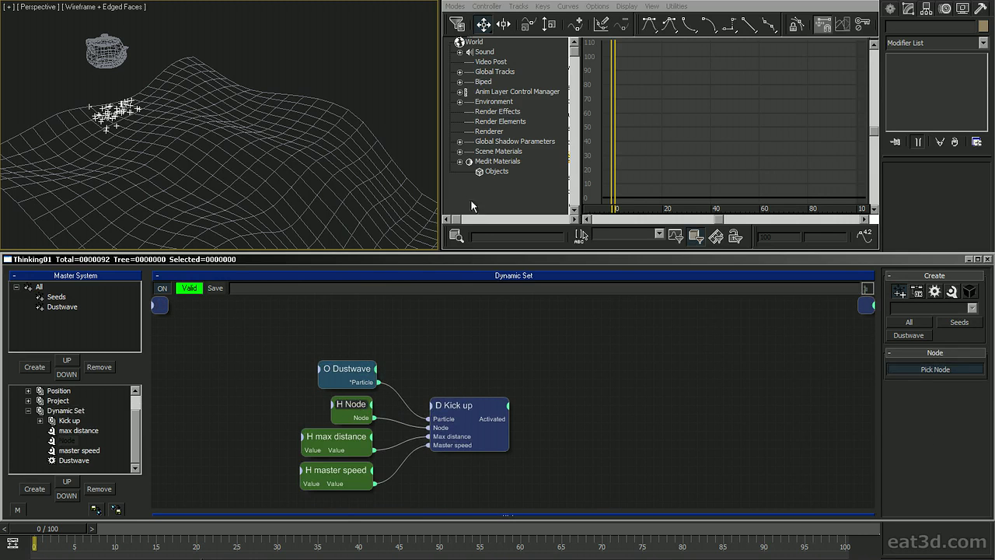
pyautogui.click(117, 56)
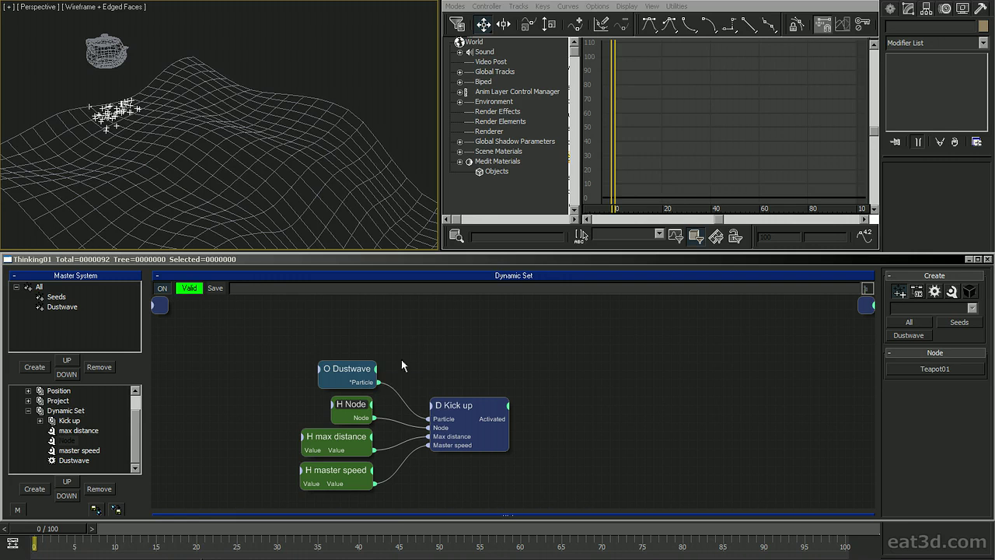
pyautogui.moveTo(51, 529); pyautogui.dragTo(357, 535)
pyautogui.keyDown('alt'); pyautogui.moveTo(356, 117); pyautogui.dragTo(303, 164, button='middle'); pyautogui.keyUp('alt')
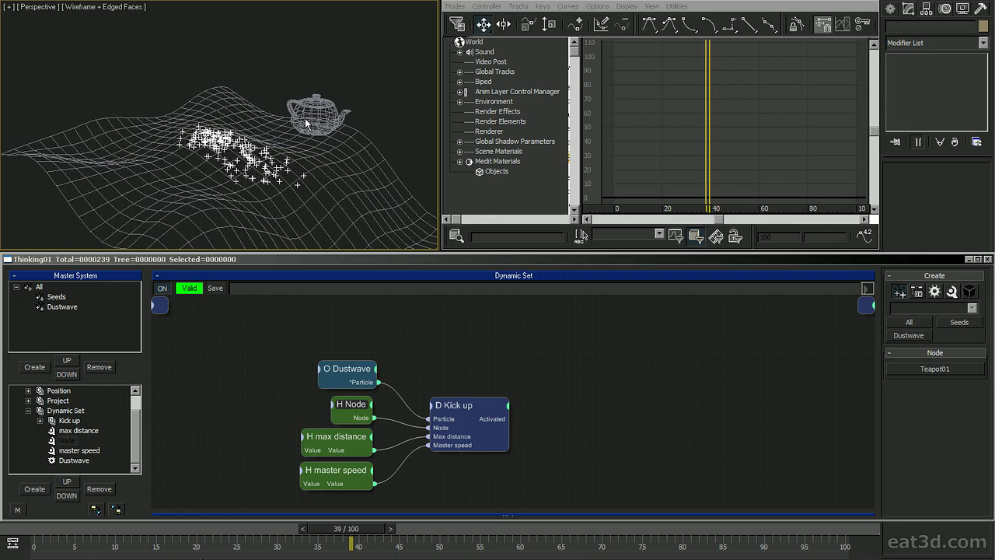
# Set the max distance helper to 60, preview the animation and return to frame 0.
pyautogui.click(339, 437)
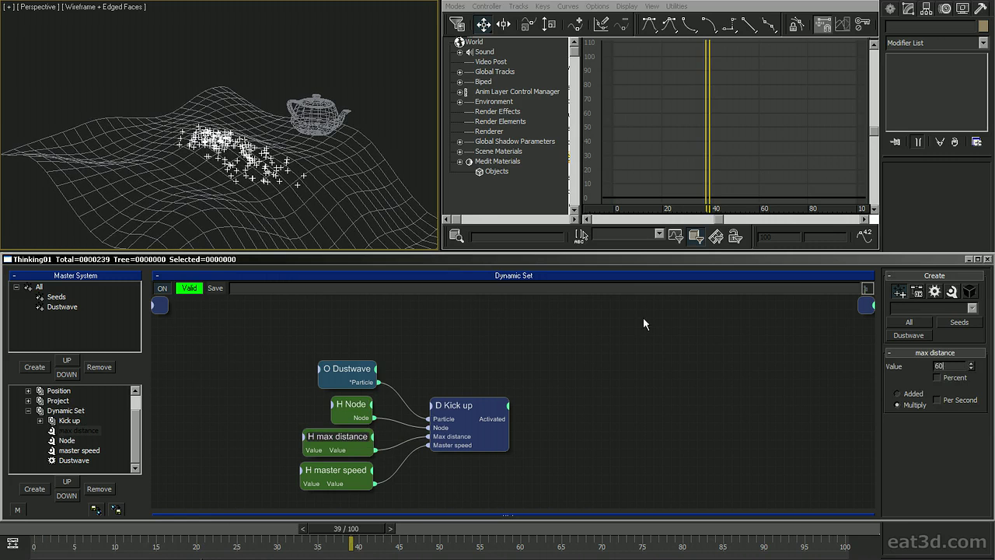
pyautogui.write('60')
pyautogui.press('Return')
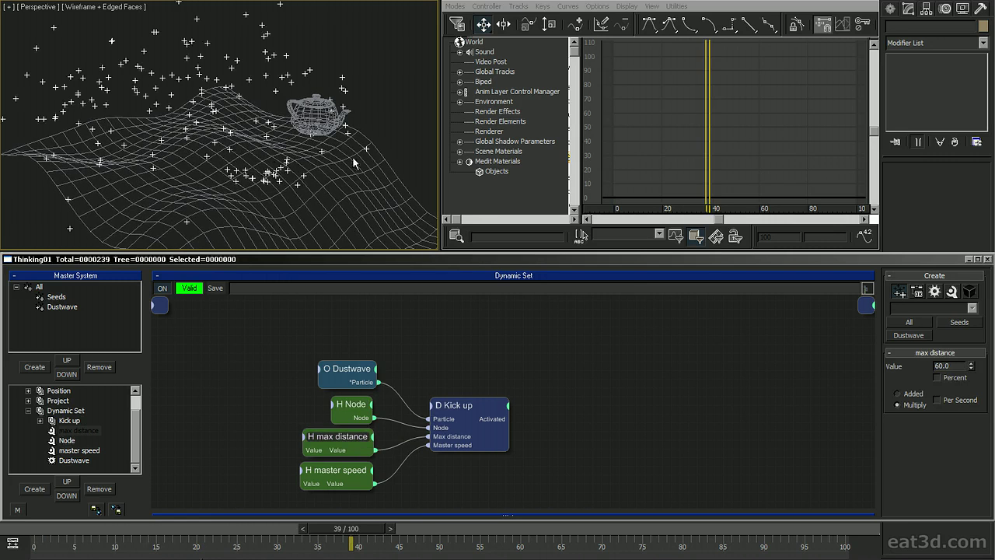
pyautogui.press('Home')
pyautogui.press('/')
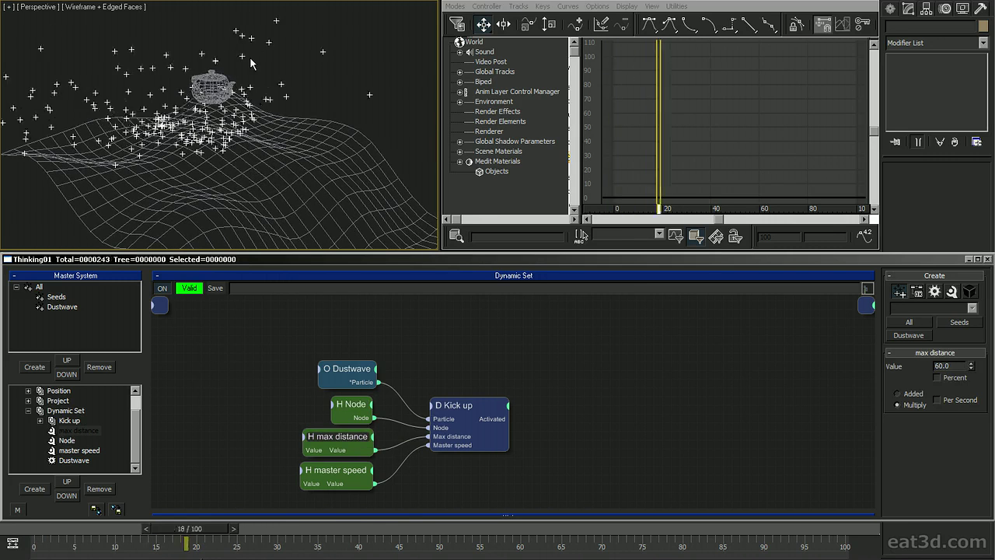
pyautogui.press('/')
pyautogui.press('Home')
# Set the master speed helper to 0.5 and play the animation.
pyautogui.click(339, 470)
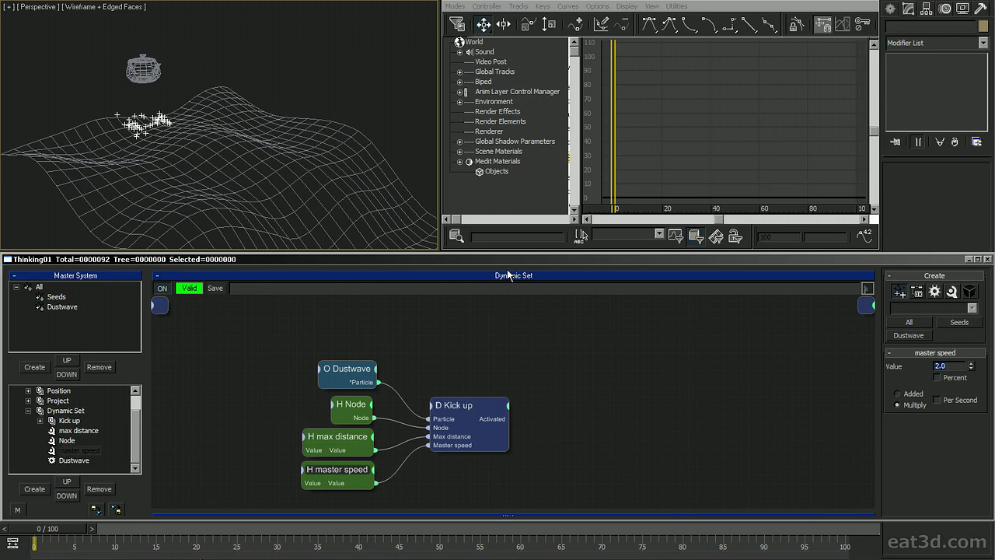
pyautogui.write('0.5')
pyautogui.press('/')
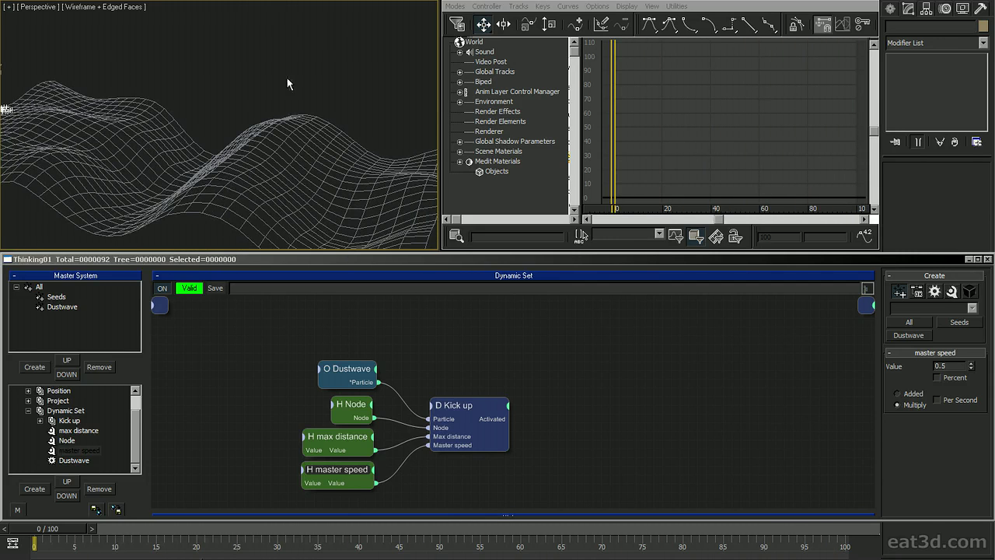
# Open the network inside the Kick up set and select its inherited speed helper.
pyautogui.click(449, 406)
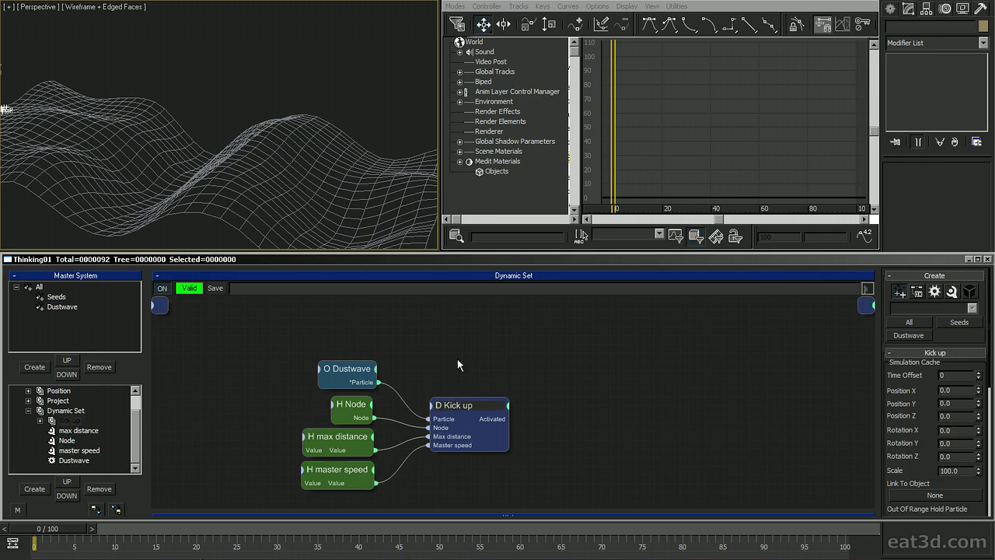
pyautogui.click(67, 421)
pyautogui.click(72, 429)
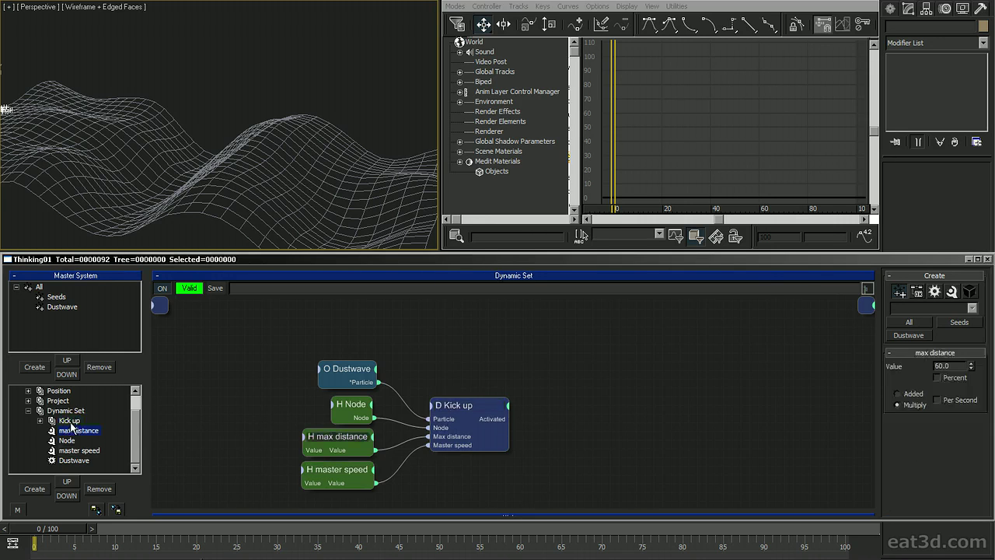
pyautogui.click(71, 421)
pyautogui.moveTo(483, 408); pyautogui.dragTo(502, 332, button='middle')
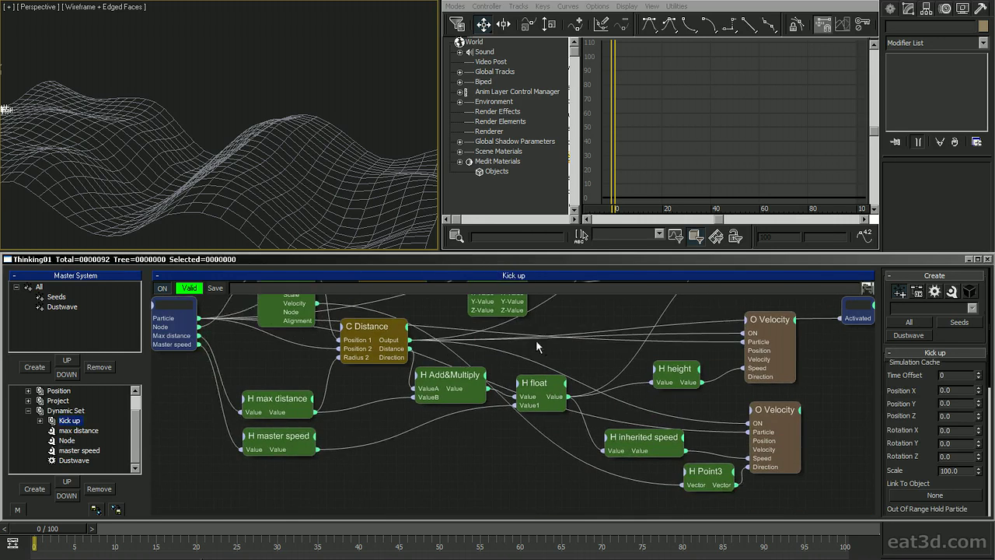
pyautogui.moveTo(583, 338); pyautogui.dragTo(555, 341, button='middle')
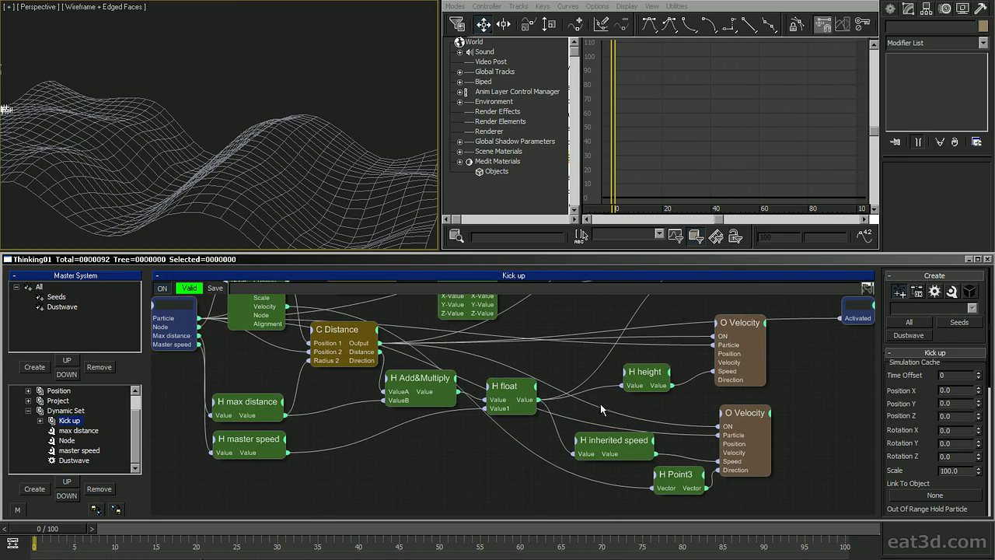
pyautogui.click(601, 444)
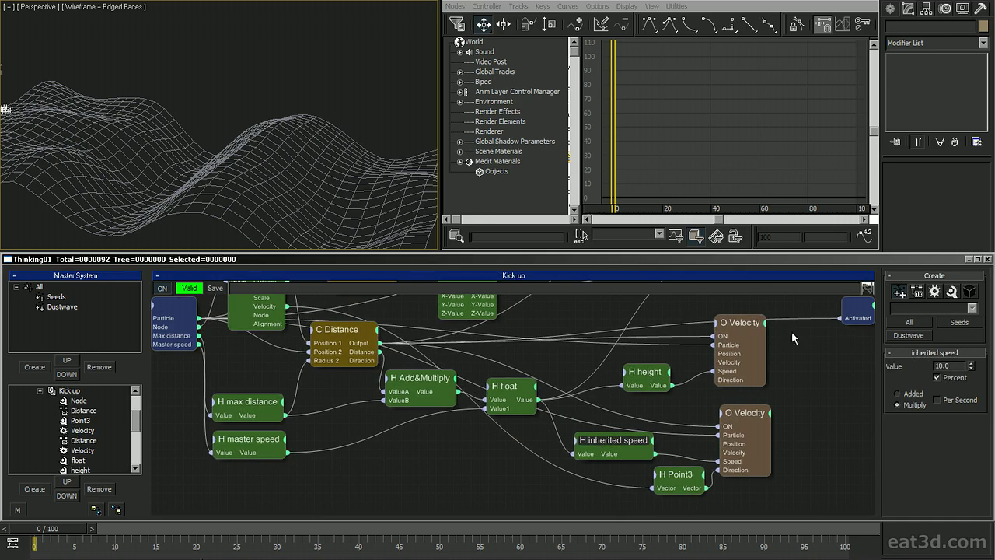
# Try the Kick up height helper at 42 percent, preview the particles, and raise it to 111.3 percent.
pyautogui.click(635, 385)
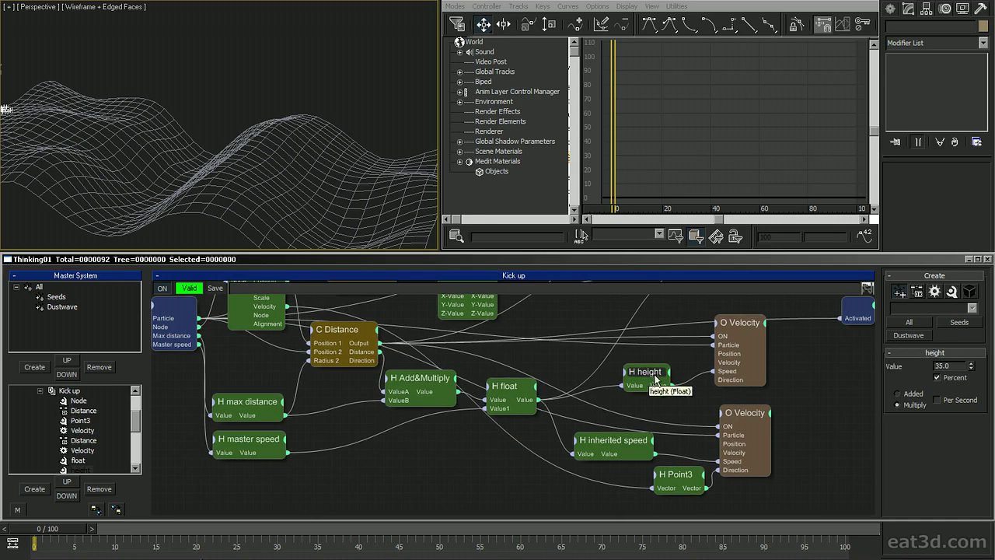
pyautogui.moveTo(969, 368); pyautogui.dragTo(969, 354)
pyautogui.moveTo(318, 89); pyautogui.dragTo(357, 99, button='middle')
pyautogui.press('/')
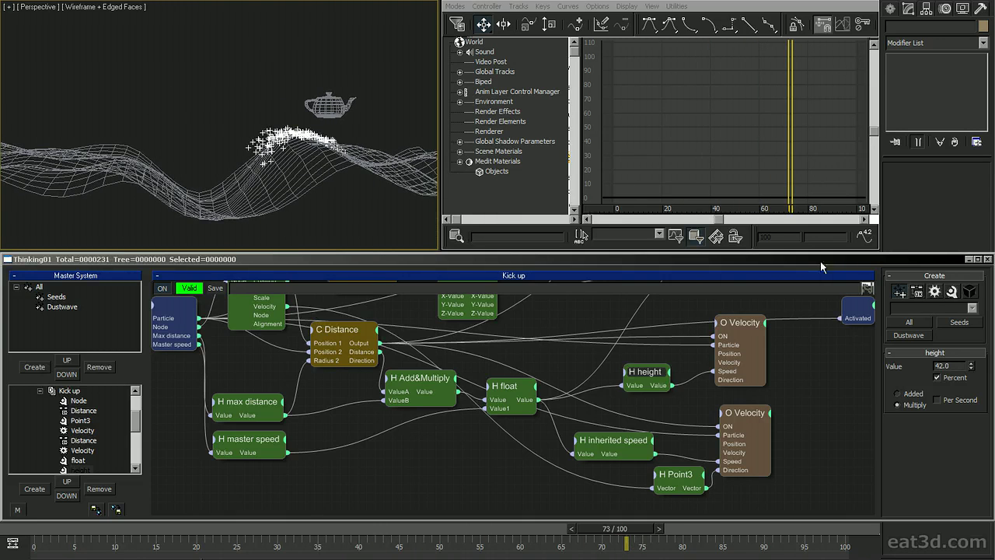
pyautogui.moveTo(972, 365); pyautogui.dragTo(978, 269)
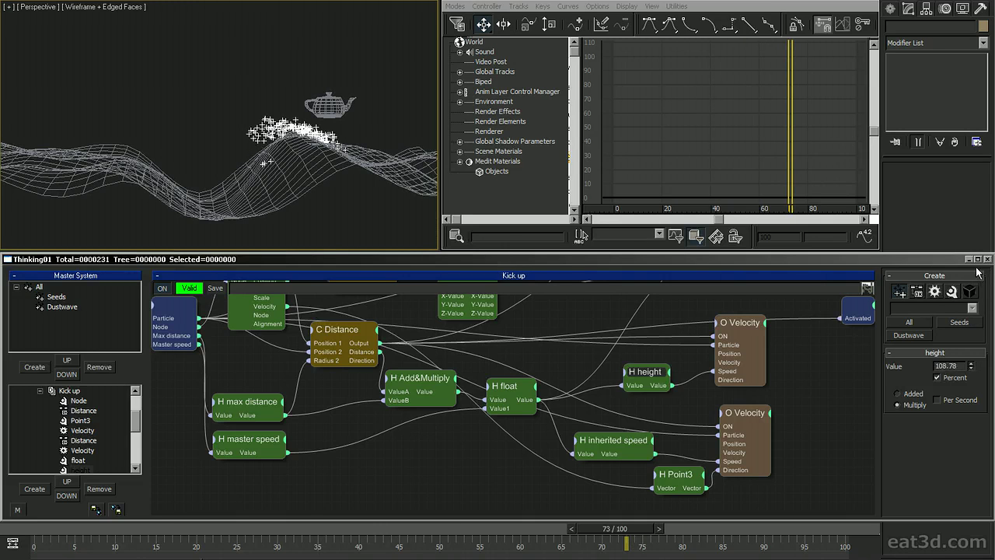
# Try inherited speed at 35 percent, settle on 60 percent, and preview the particles trailing the teapot.
pyautogui.click(622, 440)
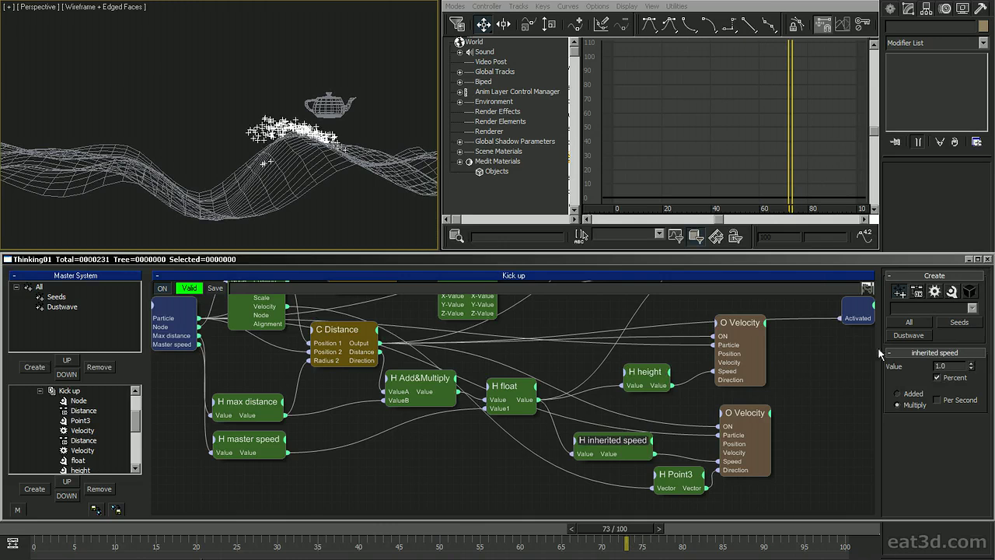
pyautogui.moveTo(974, 363); pyautogui.dragTo(982, 254)
pyautogui.write('35')
pyautogui.press('Return')
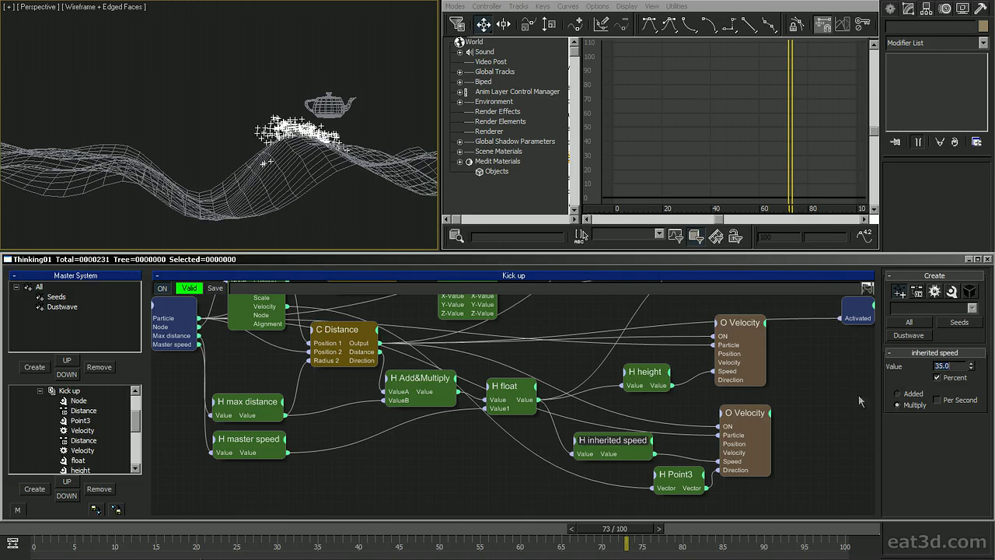
pyautogui.moveTo(959, 366); pyautogui.dragTo(841, 390)
pyautogui.keyDown('alt'); pyautogui.moveTo(313, 117); pyautogui.dragTo(305, 157, button='middle'); pyautogui.keyUp('alt')
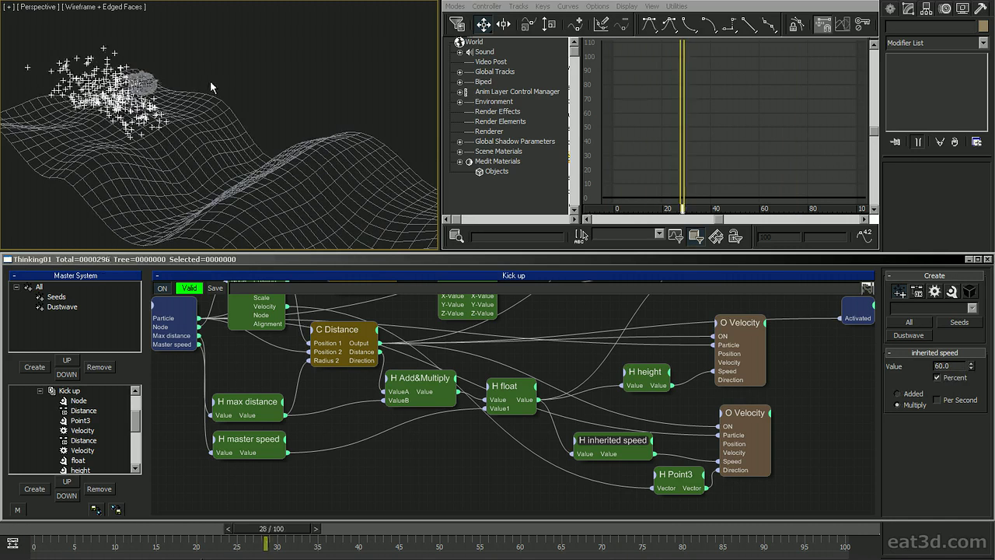
pyautogui.press('/')
pyautogui.keyDown('alt'); pyautogui.moveTo(195, 132); pyautogui.dragTo(241, 100, button='middle'); pyautogui.keyUp('alt')
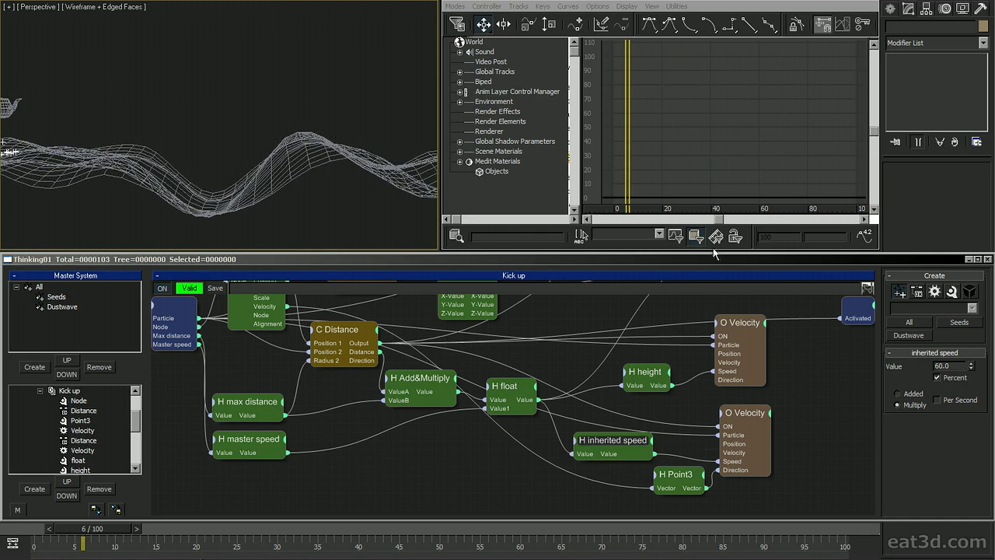
# Set the height helper to 30 percent and preview the particles over the terrain.
pyautogui.click(651, 370)
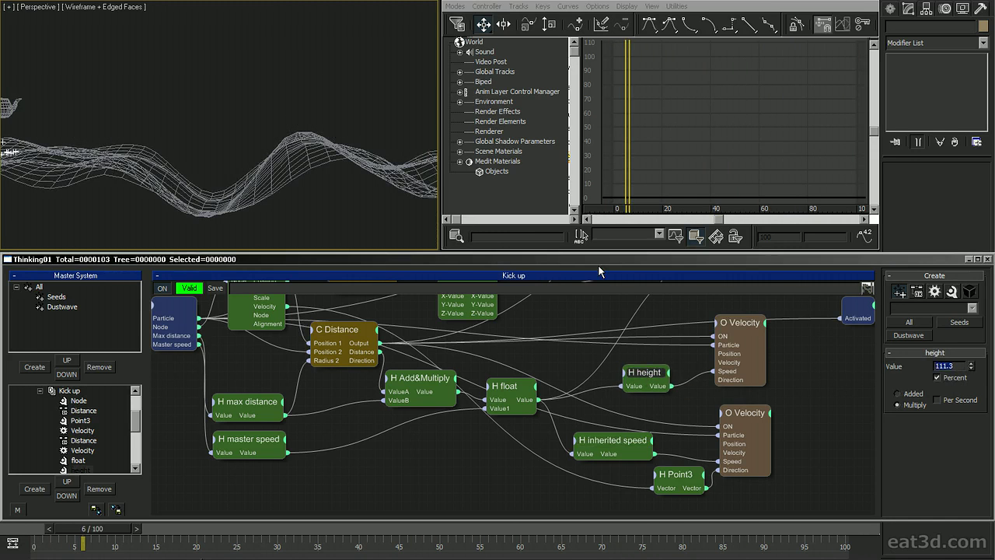
pyautogui.write('30')
pyautogui.press('Return')
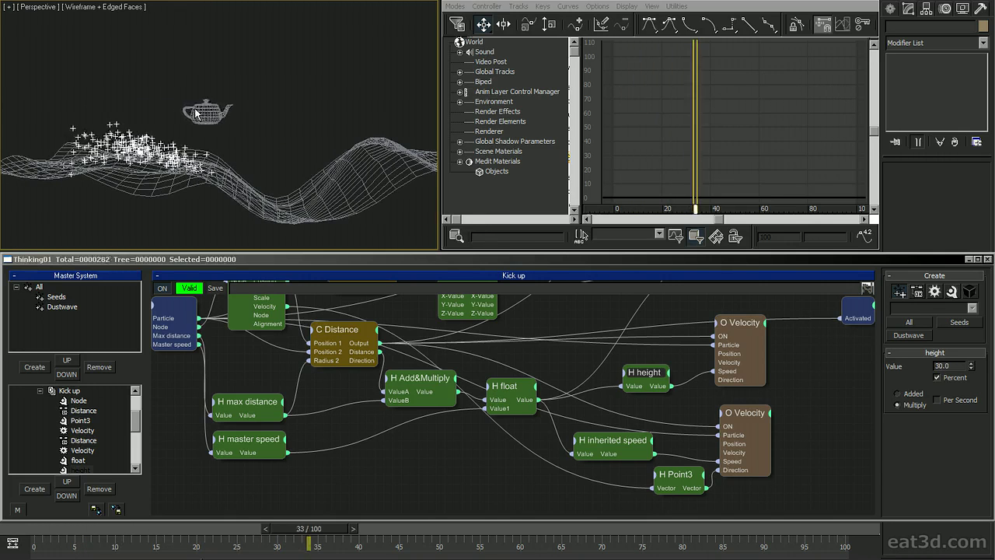
pyautogui.keyDown('alt'); pyautogui.moveTo(337, 119); pyautogui.dragTo(225, 155, button='middle'); pyautogui.keyUp('alt')
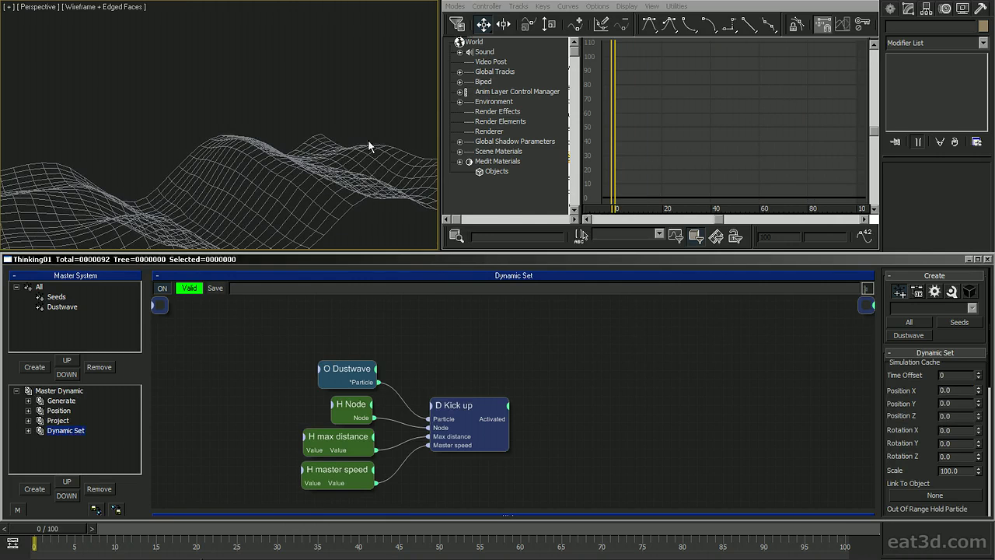
# Open the Project dynamic set's network at its Intersect helper.
pyautogui.click(68, 422)
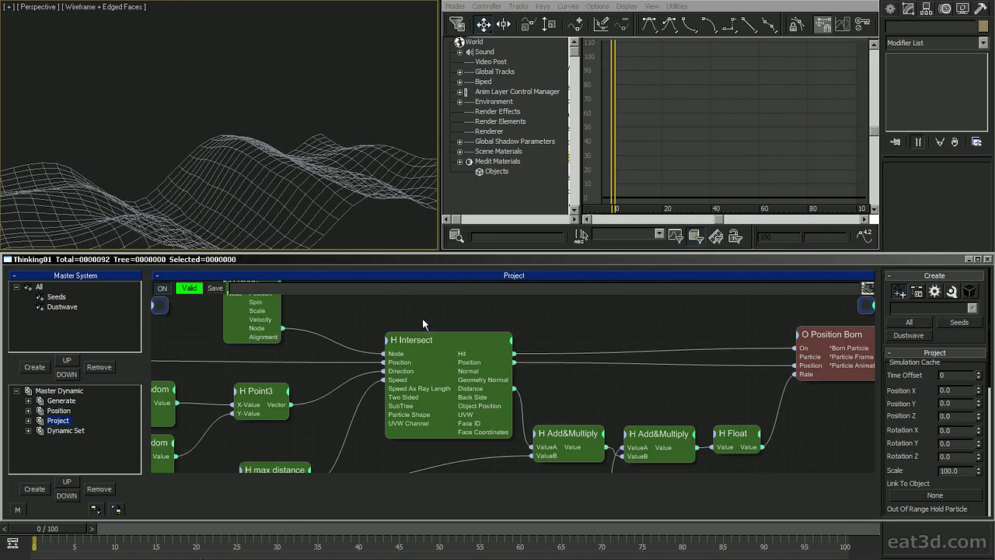
pyautogui.click(426, 339)
pyautogui.click(549, 327)
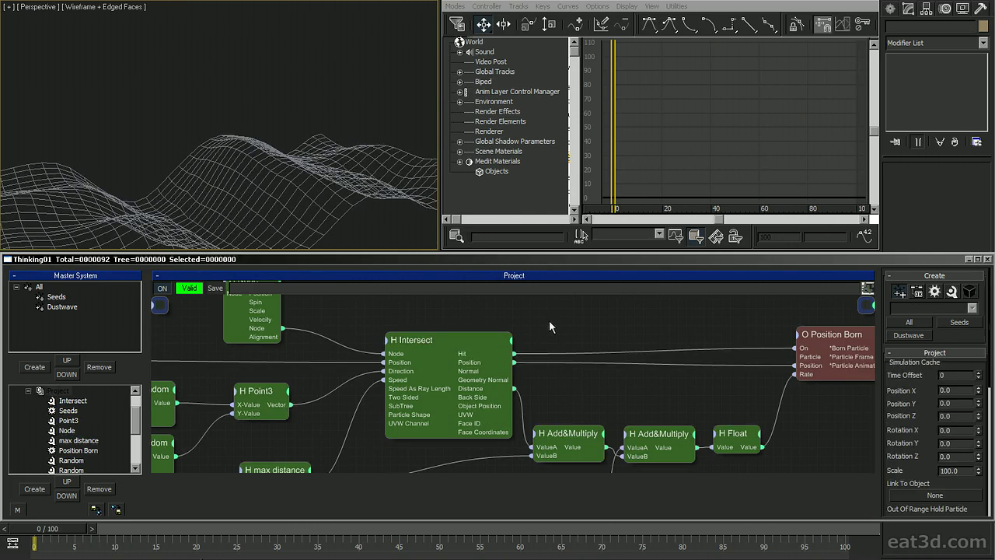